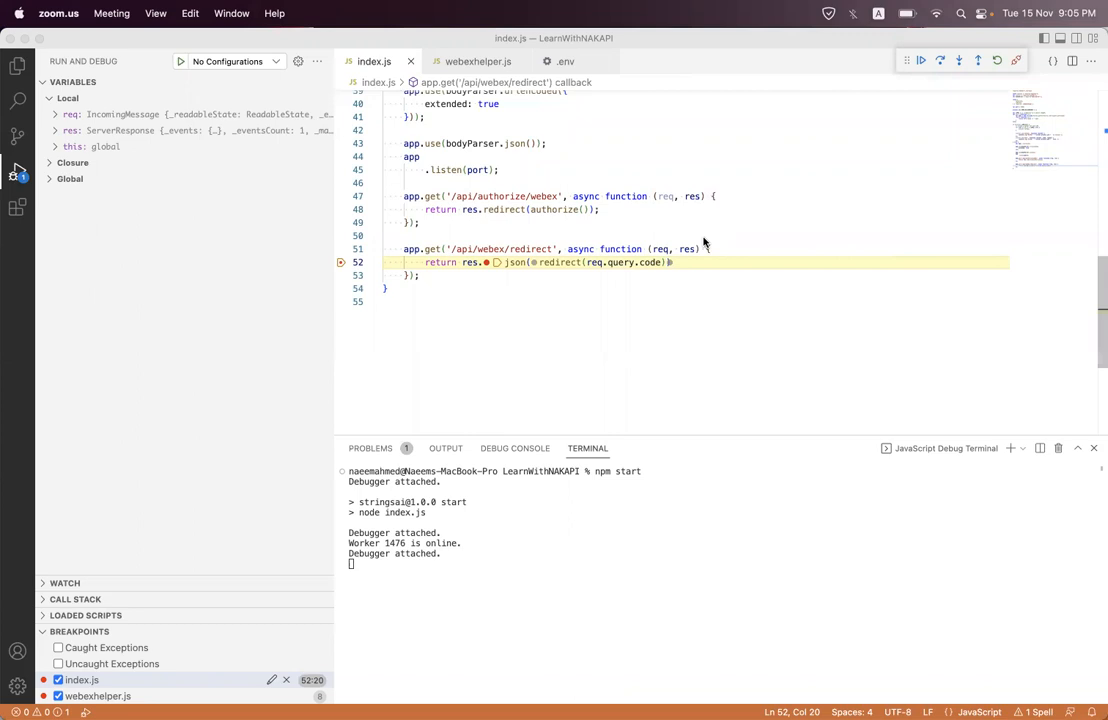
# Stop the Node debug session with Ctrl+C, clear and close the terminal, and remove the index.js line 52 breakpoint.
pyautogui.click(655, 262)
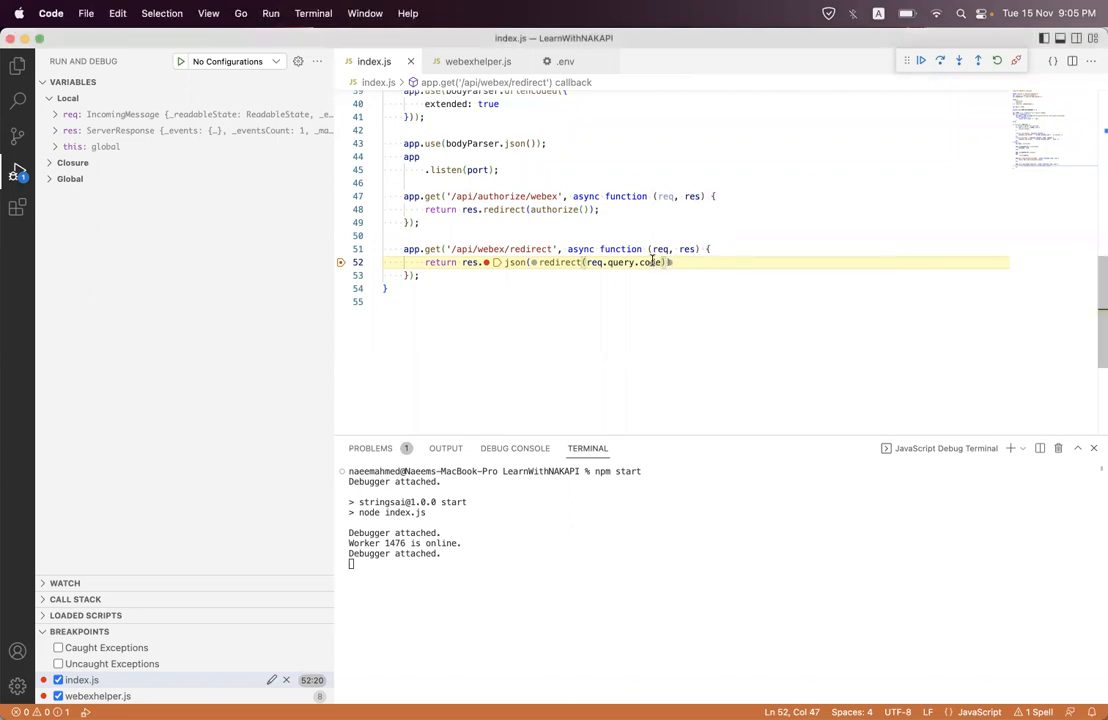
pyautogui.click(651, 263)
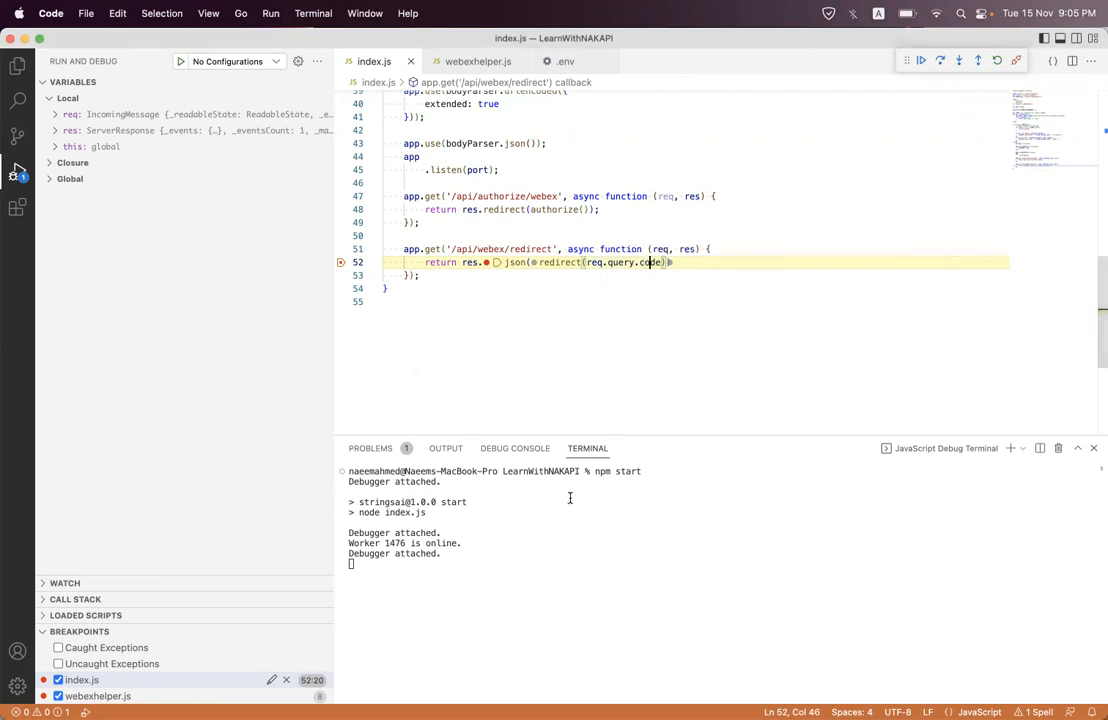
pyautogui.hotkey('ctrl', 'c')
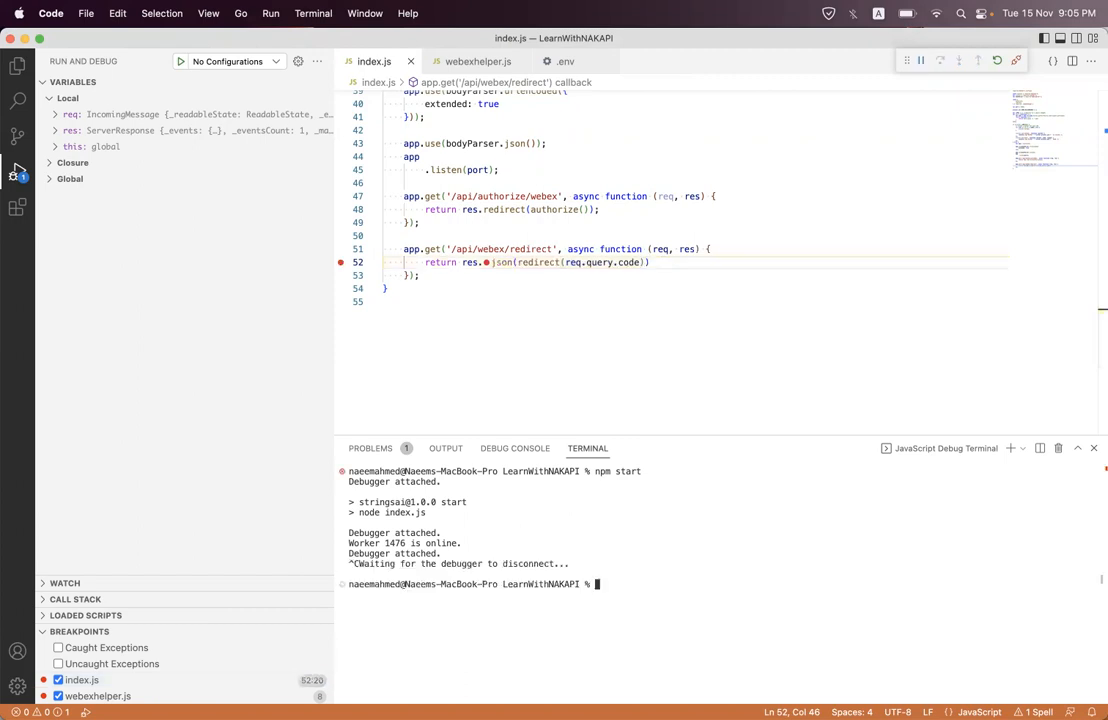
pyautogui.write('celar')
pyautogui.press('Return')
pyautogui.write('clear')
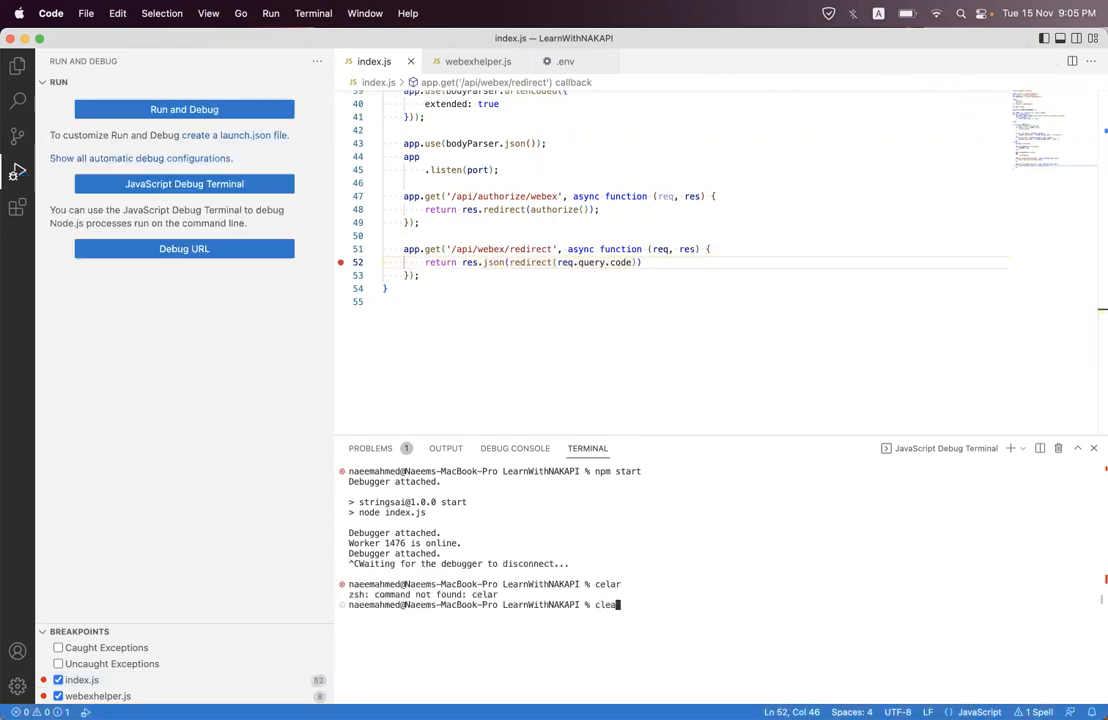
pyautogui.press('Return')
pyautogui.click(1057, 449)
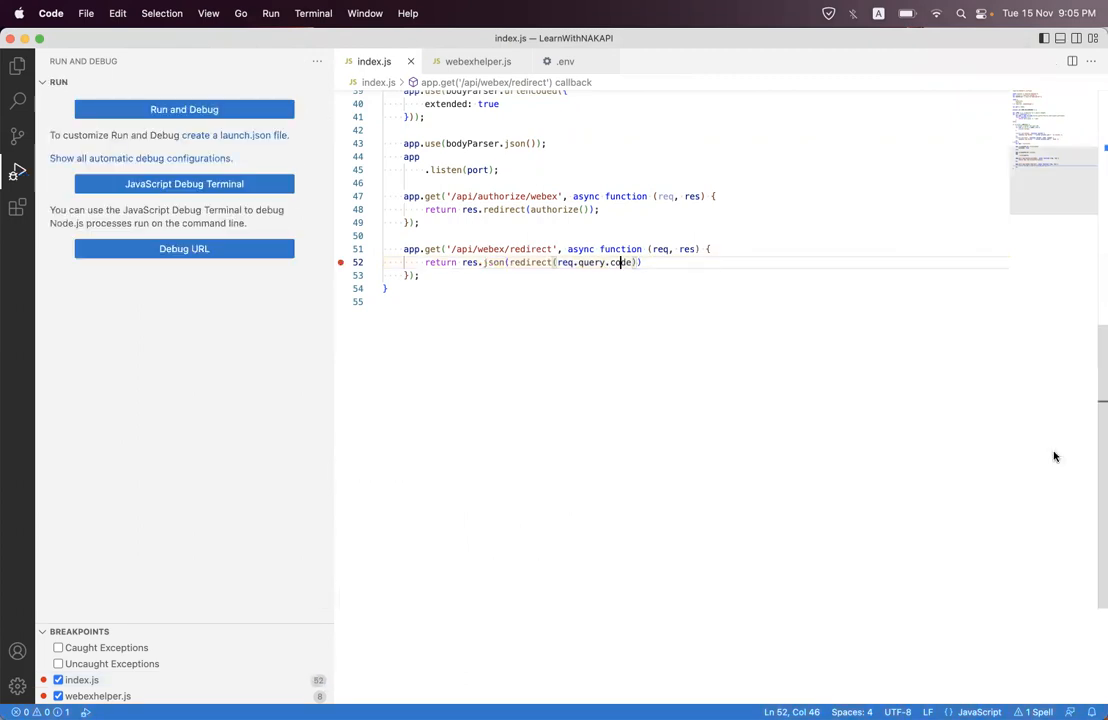
pyautogui.click(340, 262)
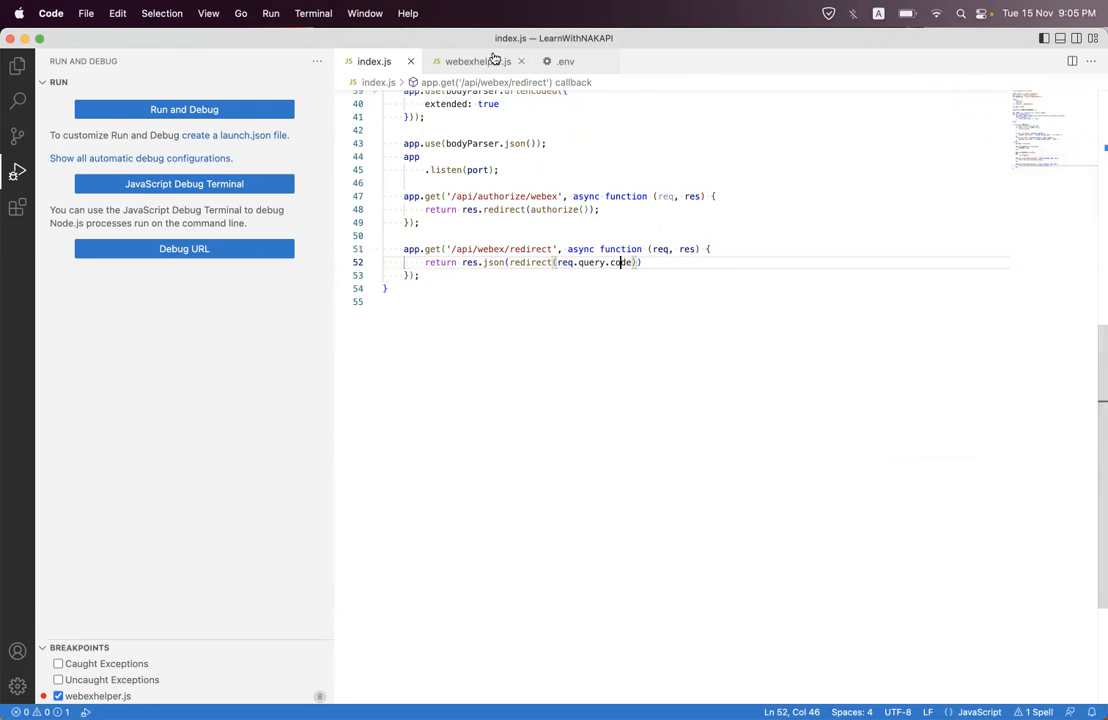
# Add const axios=require("axios") and const qs=require("qs"); at the top of webexhelper.js.
pyautogui.click(494, 62)
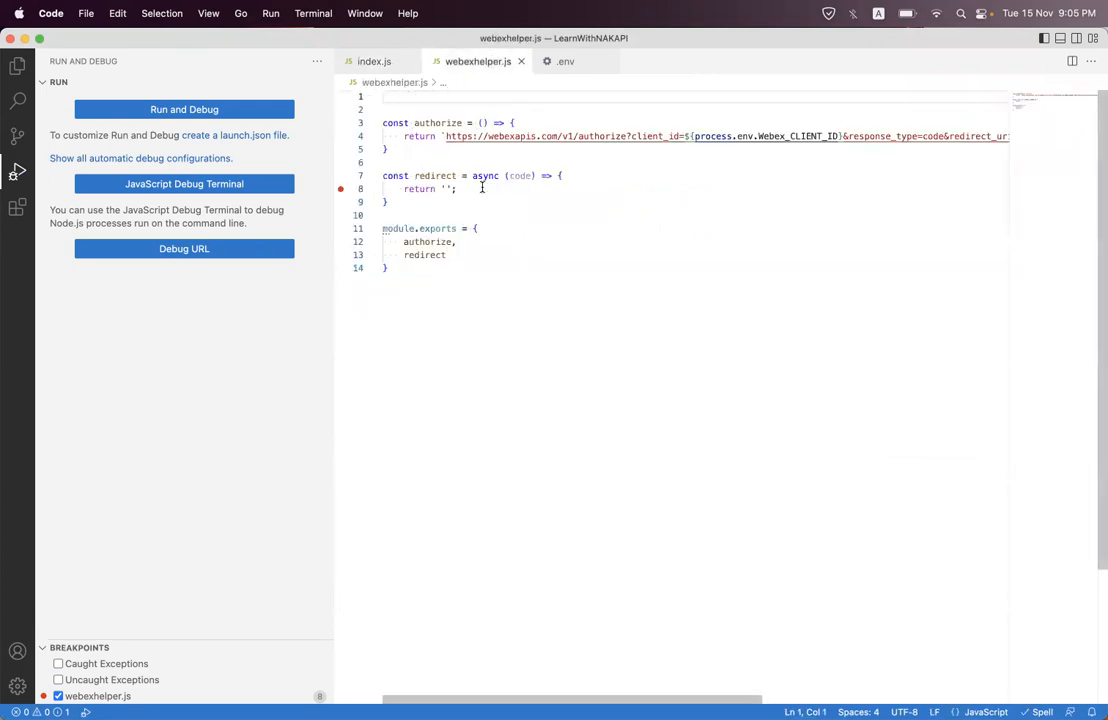
pyautogui.write('const ')
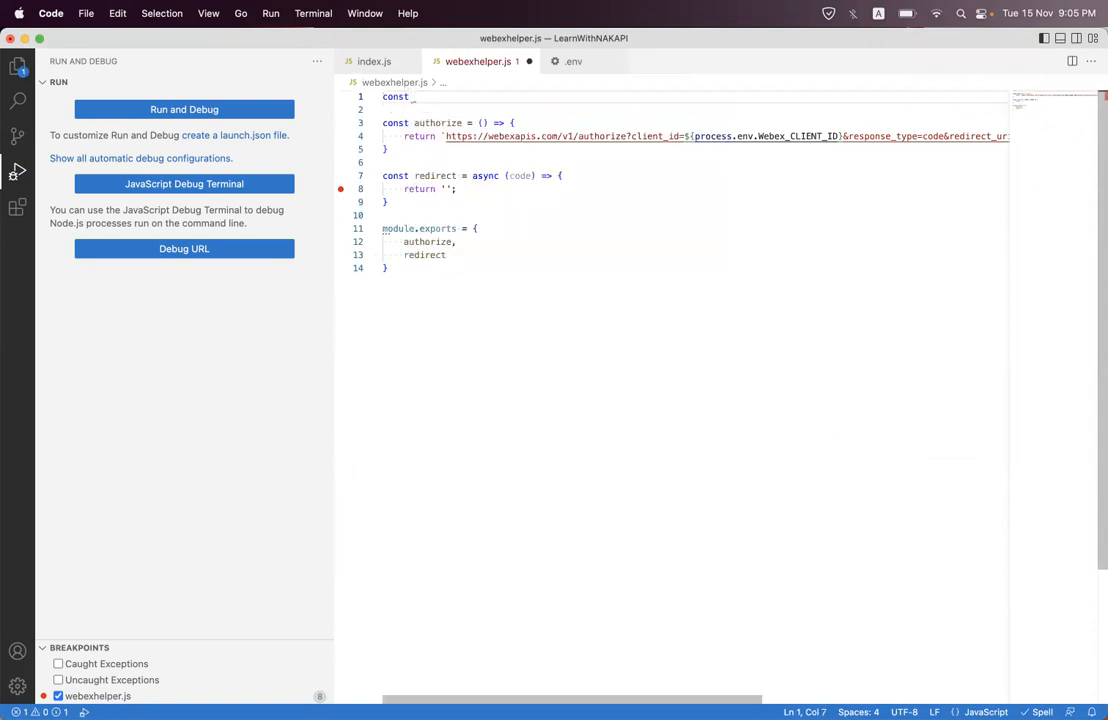
pyautogui.write('axios=')
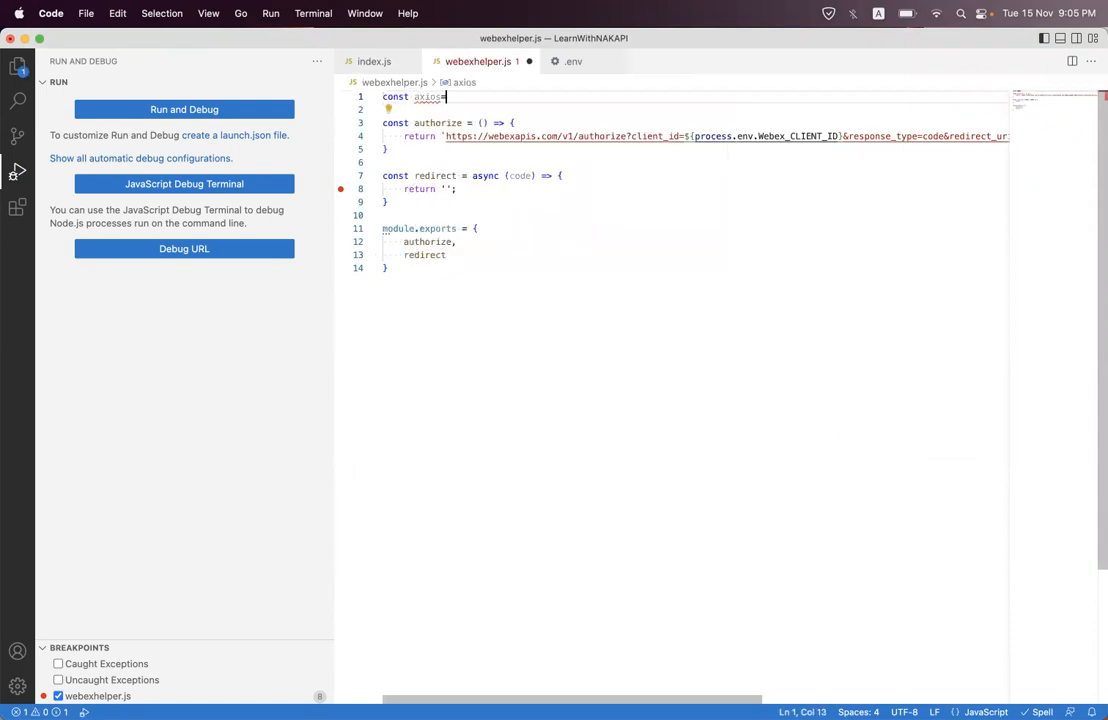
pyautogui.write('require("ax')
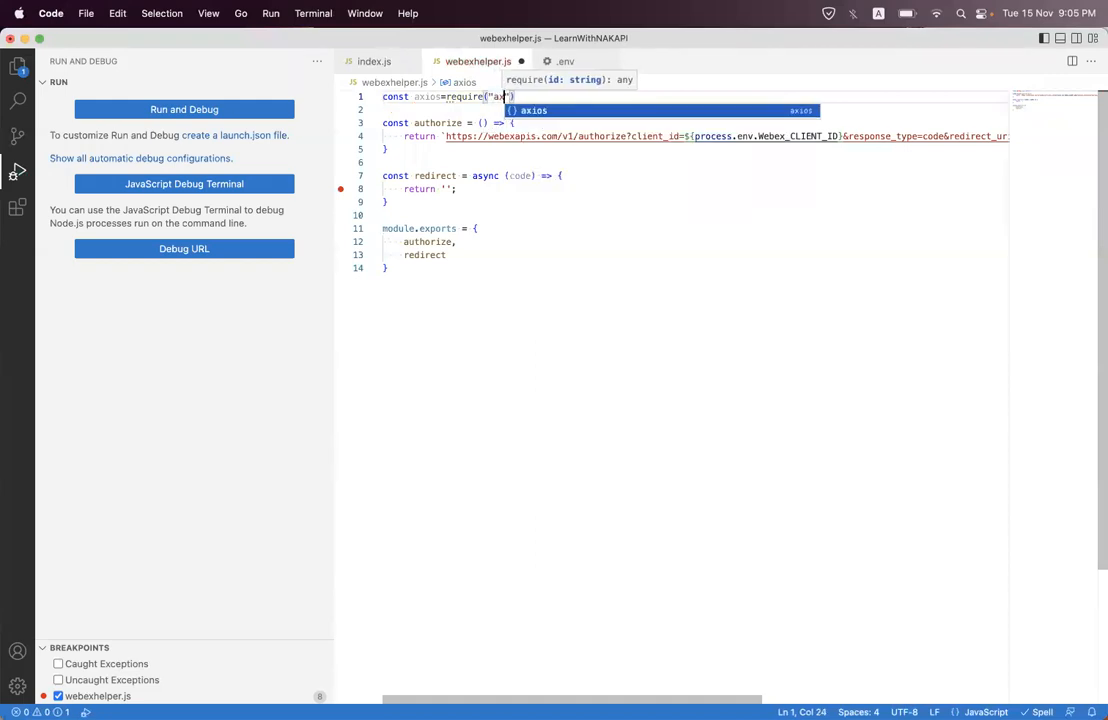
pyautogui.write('ios")')
pyautogui.press('Return')
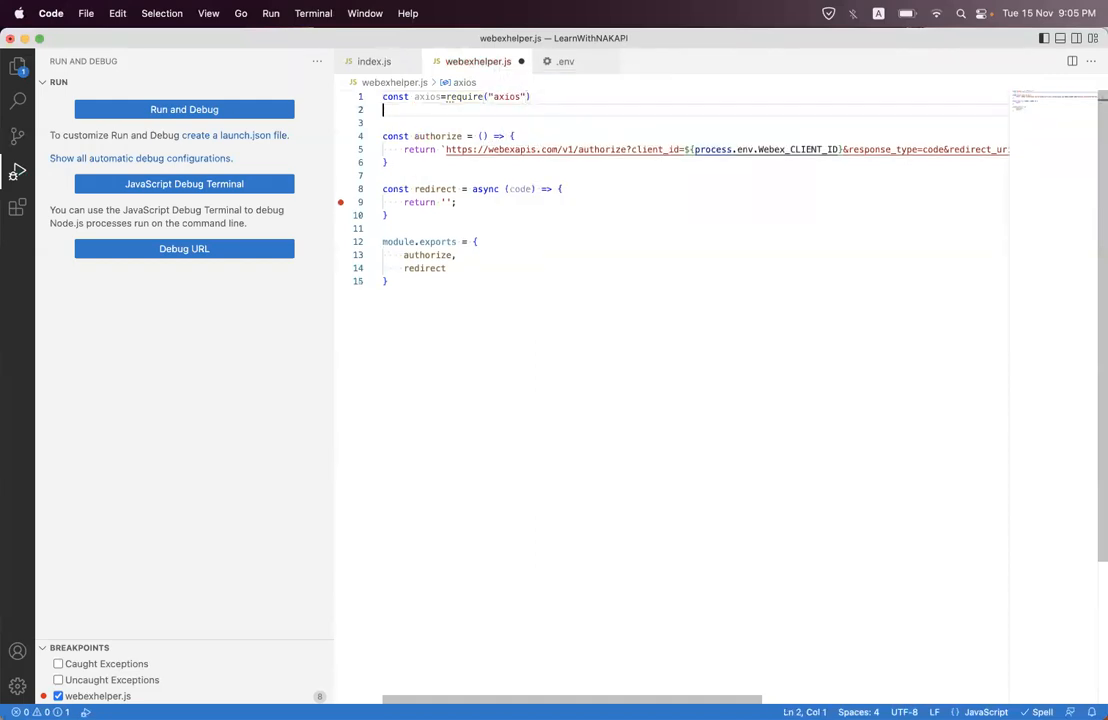
pyautogui.write('const qs')
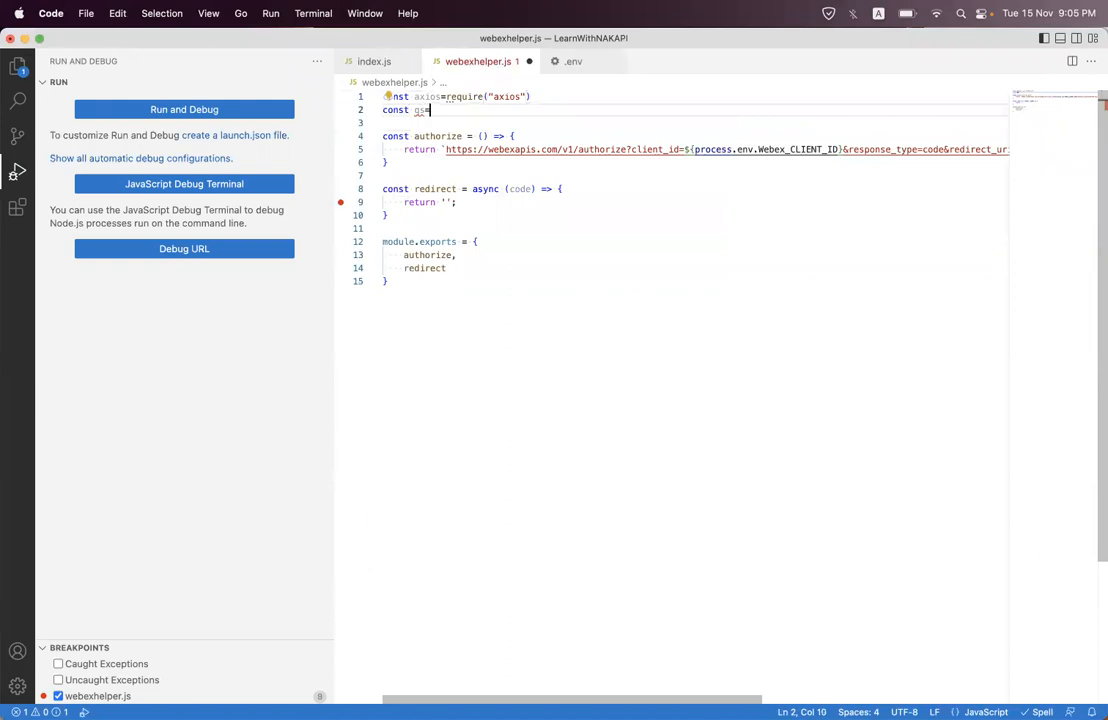
pyautogui.write('=req2')
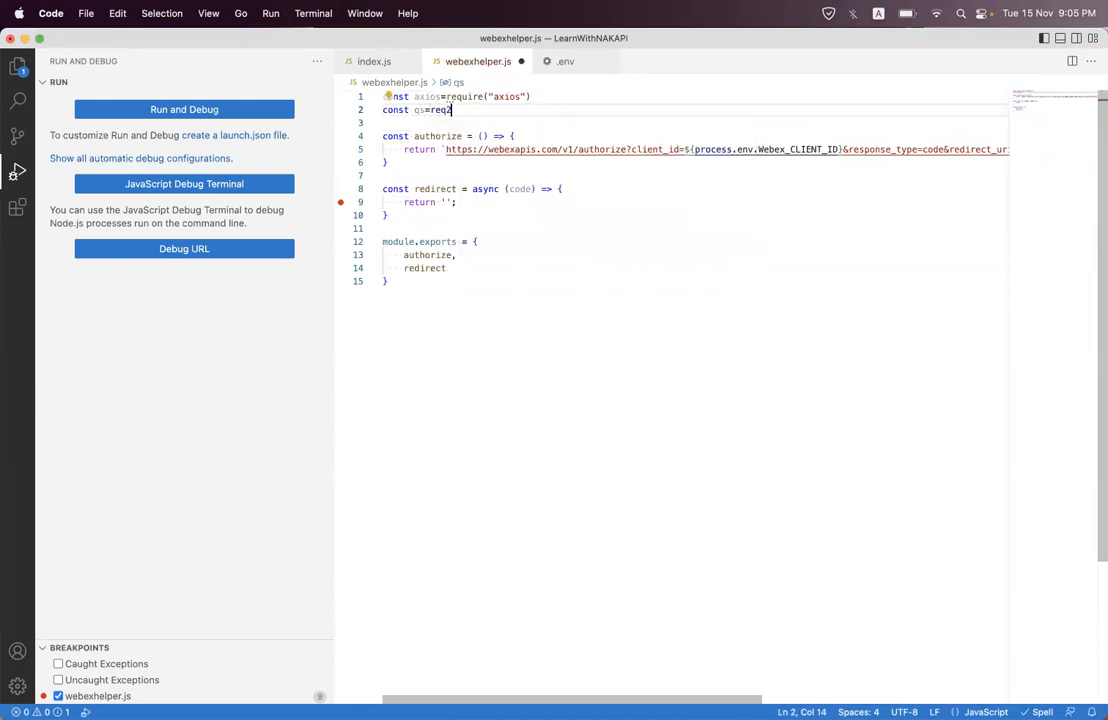
pyautogui.write('i')
pyautogui.press('Tab')
pyautogui.write("('")
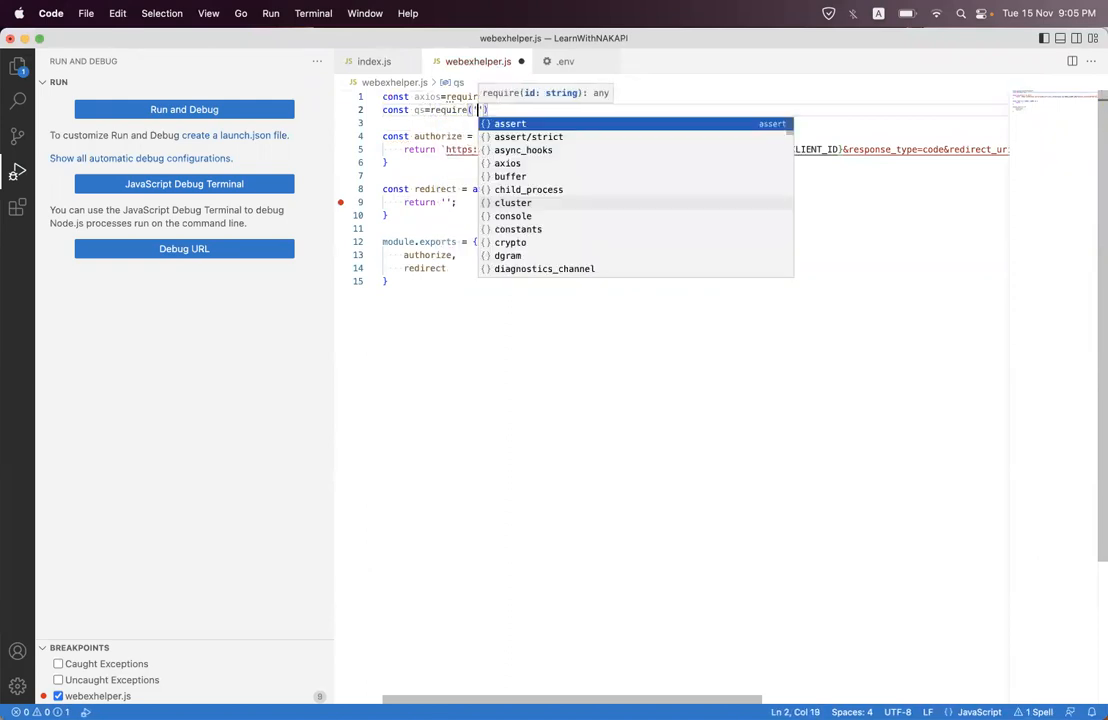
pyautogui.press('Escape')
pyautogui.press('BackSpace')
pyautogui.write('"')
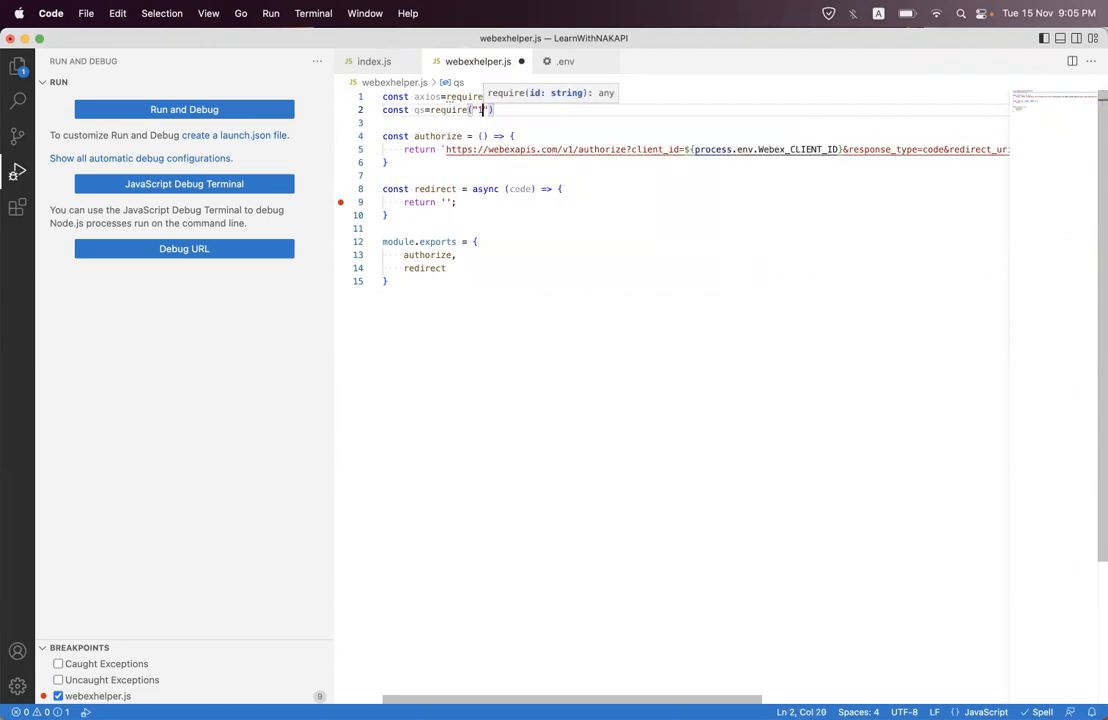
pyautogui.write('qs')
pyautogui.press('BackSpace')
pyautogui.press('BackSpace')
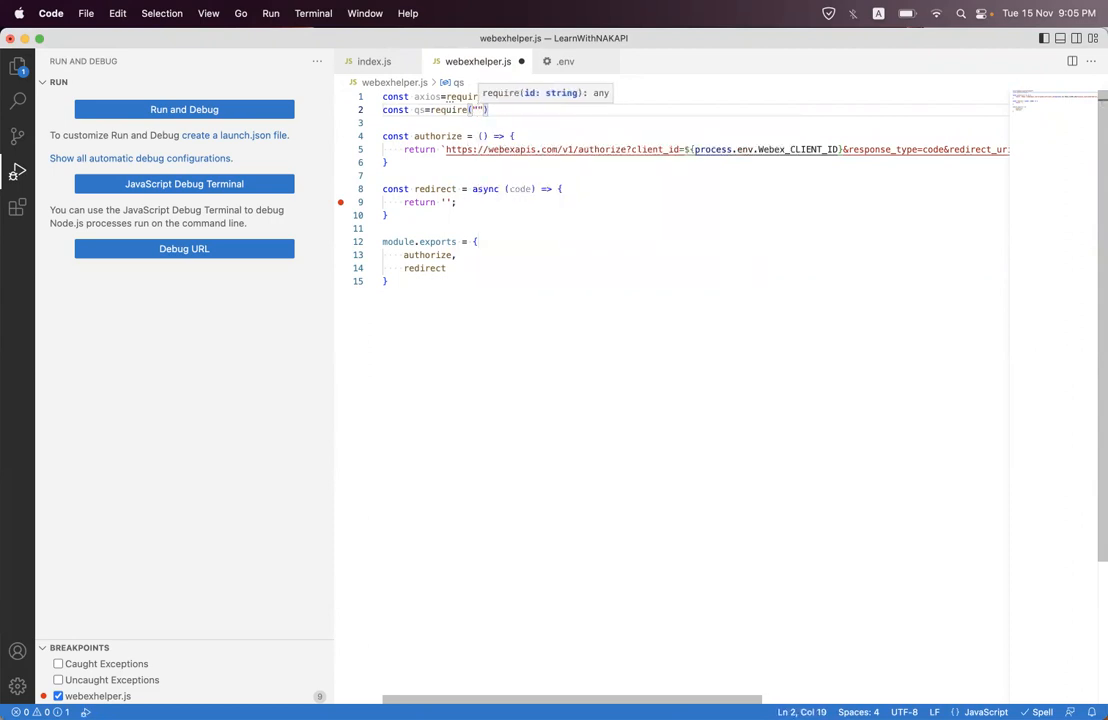
pyautogui.write('qs')
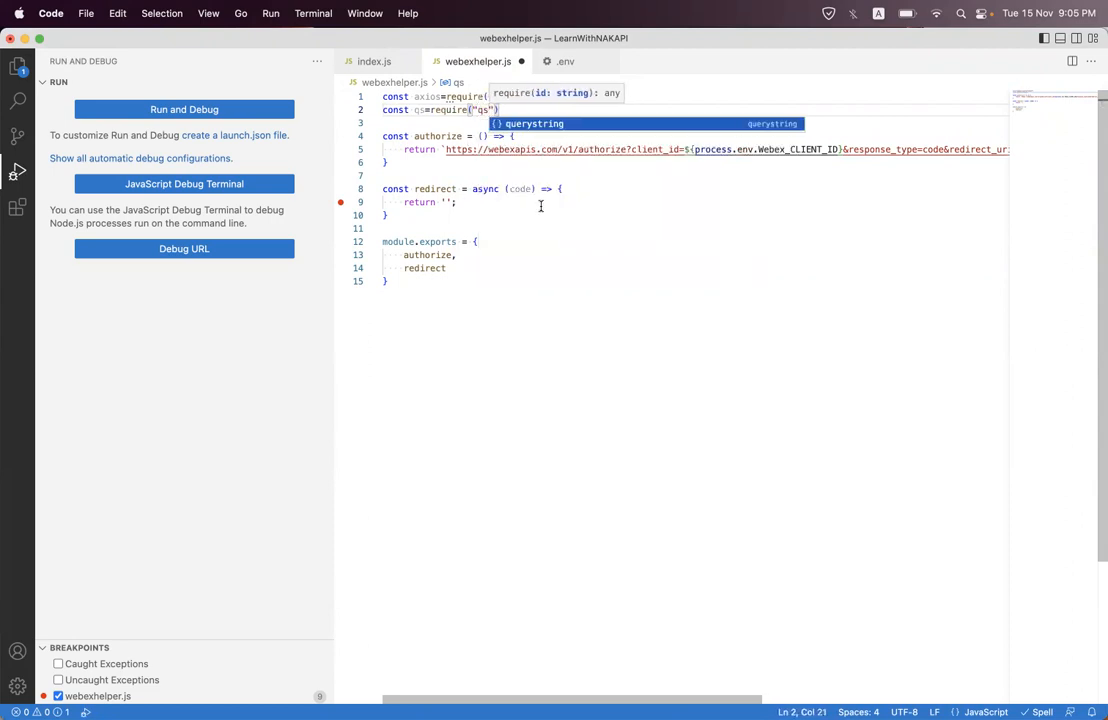
pyautogui.press('Escape')
pyautogui.press('End')
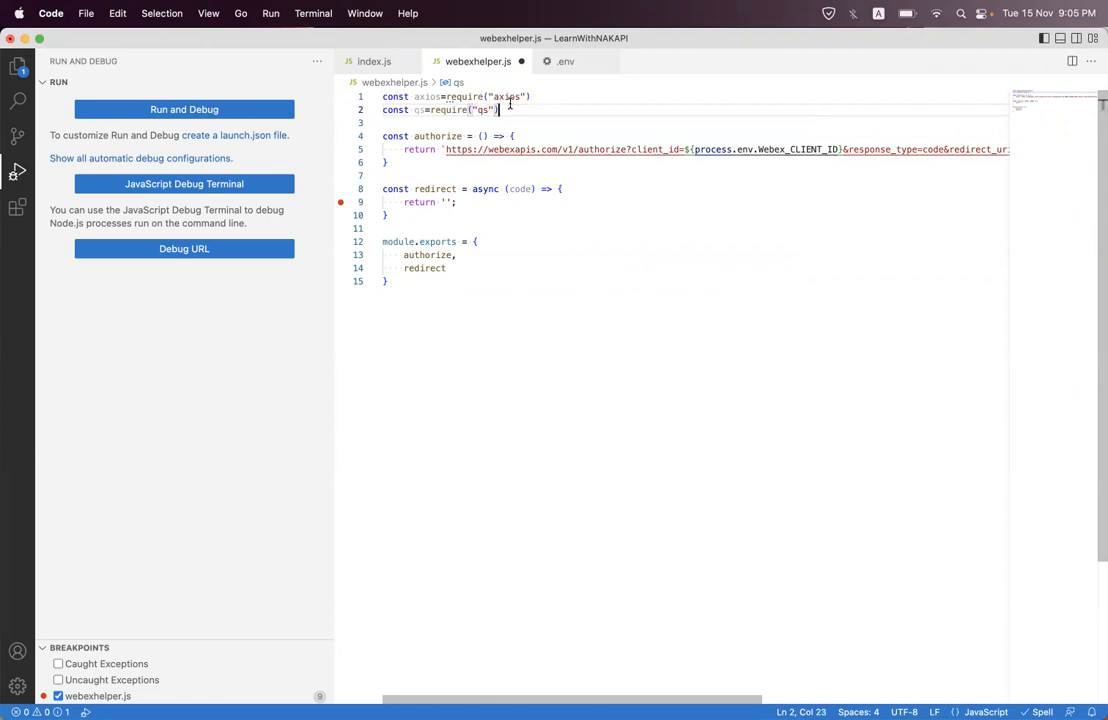
pyautogui.write(';')
pyautogui.moveTo(466, 202); pyautogui.dragTo(404, 202)
# Replace redirect's empty return with tokenUri set to the Webex access_token URL and begin const {data}=.
pyautogui.press('BackSpace')
pyautogui.write('let res')
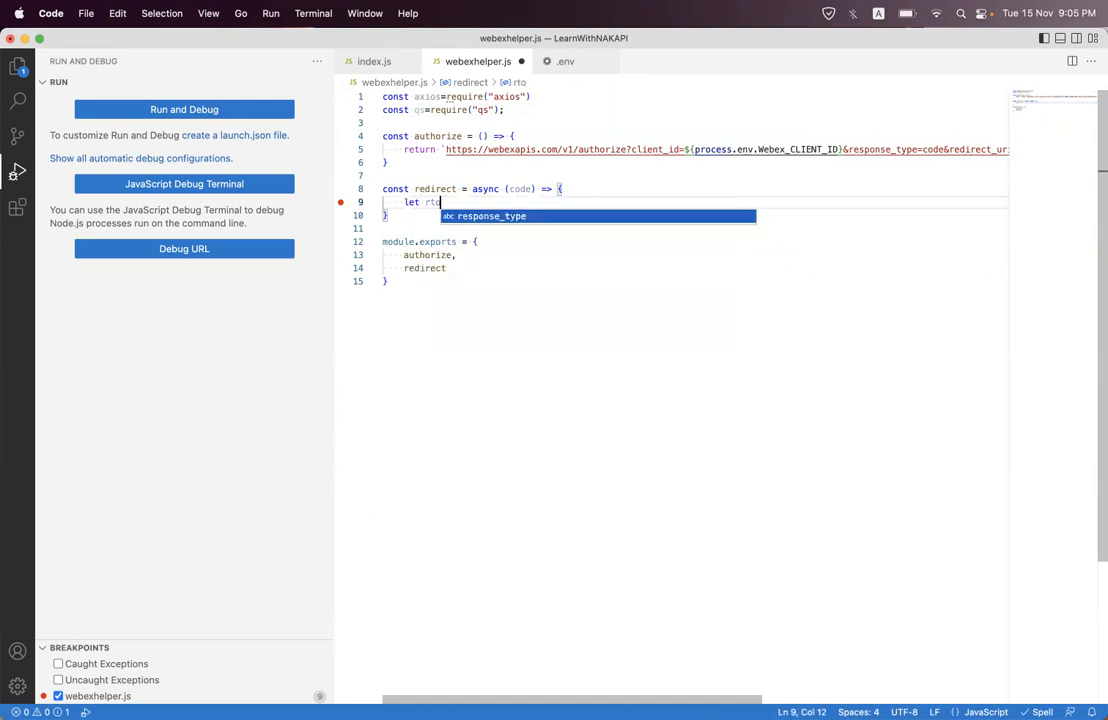
pyautogui.press('BackSpace')
pyautogui.press('BackSpace')
pyautogui.press('BackSpace')
pyautogui.write('token')
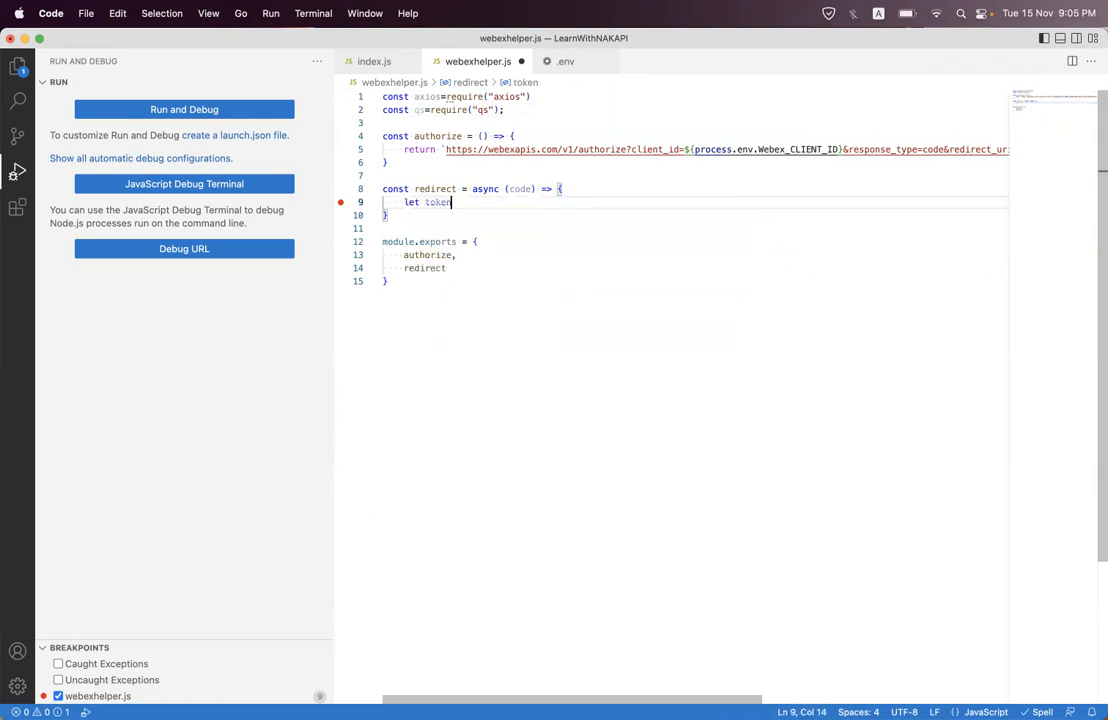
pyautogui.write("Uri='")
pyautogui.moveTo(626, 149); pyautogui.dragTo(448, 149)
pyautogui.press('super+c')
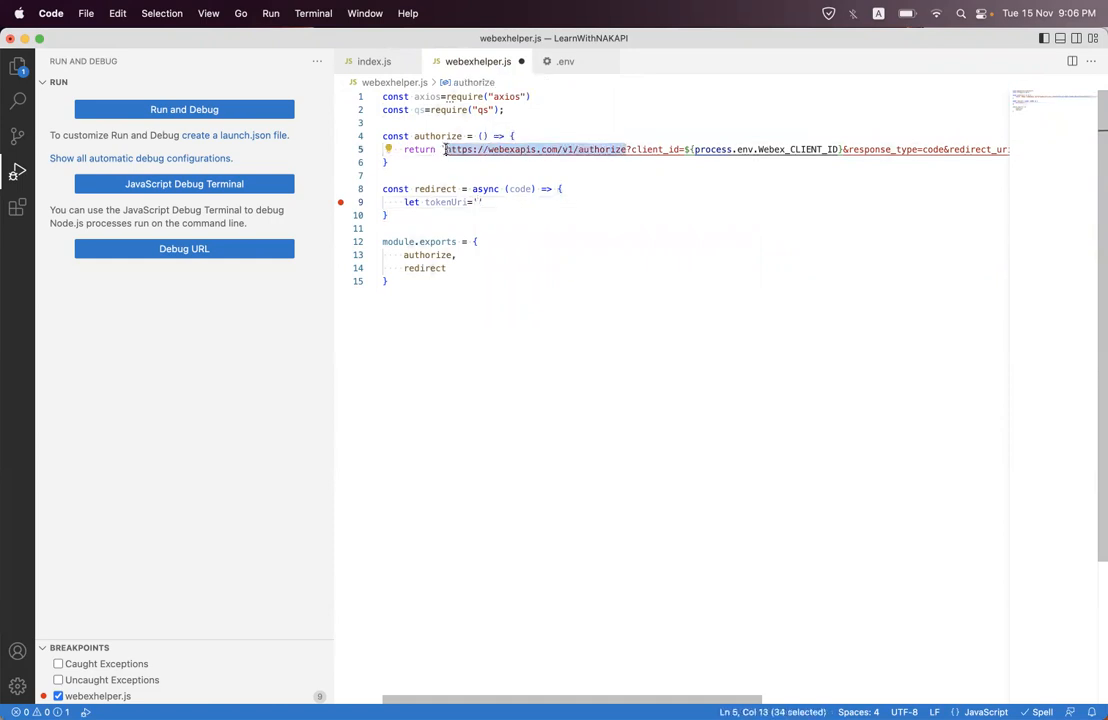
pyautogui.click(478, 201)
pyautogui.press('super+v')
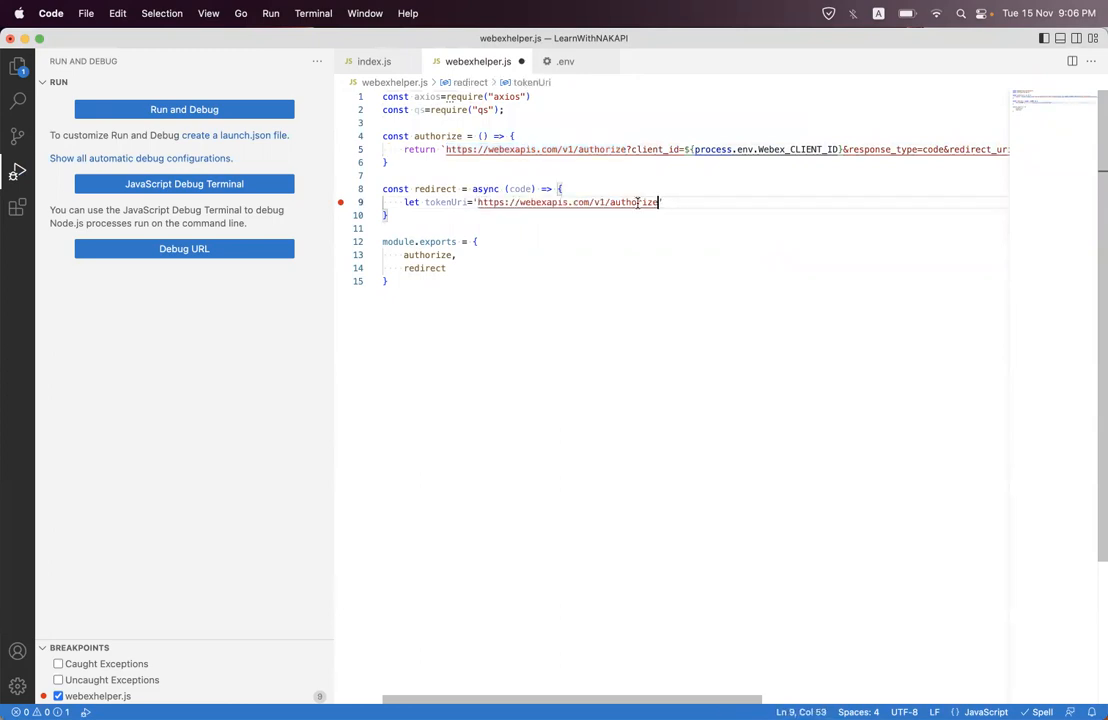
pyautogui.doubleClick(636, 202)
pyautogui.write('access')
pyautogui.write('_')
pyautogui.write("token';")
pyautogui.press('Return')
pyautogui.press('Return')
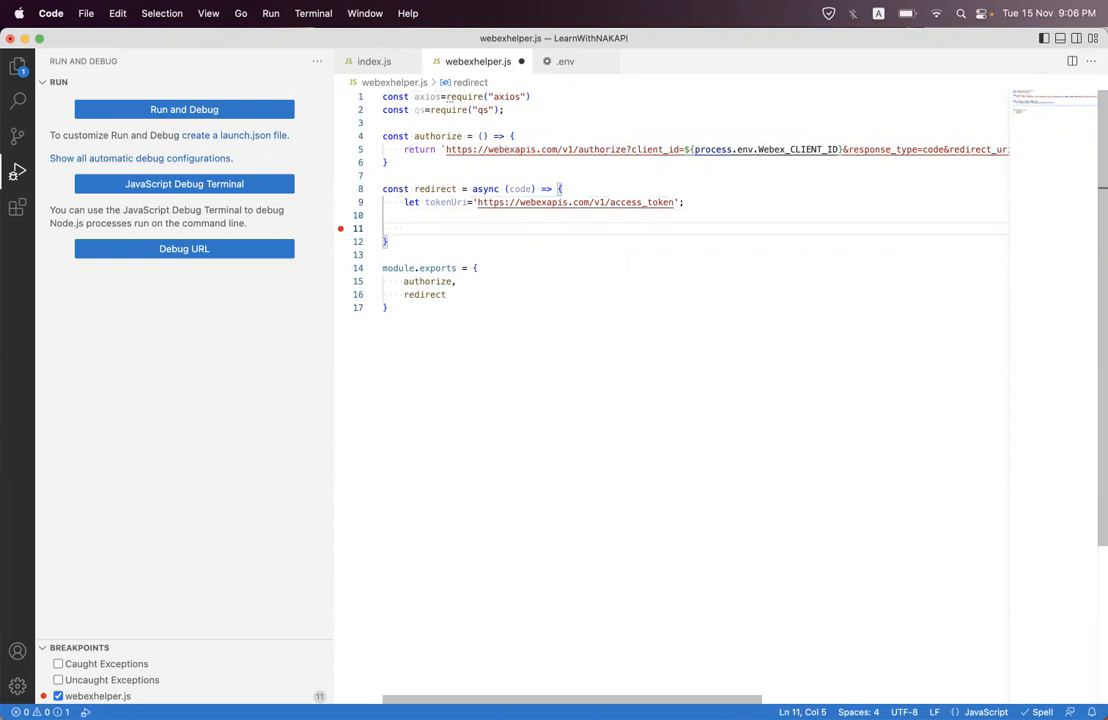
pyautogui.write('leta')
pyautogui.press('BackSpace')
pyautogui.press('BackSpace')
pyautogui.press('BackSpace')
pyautogui.press('BackSpace')
pyautogui.press('BackSpace')
pyautogui.write('const {data')
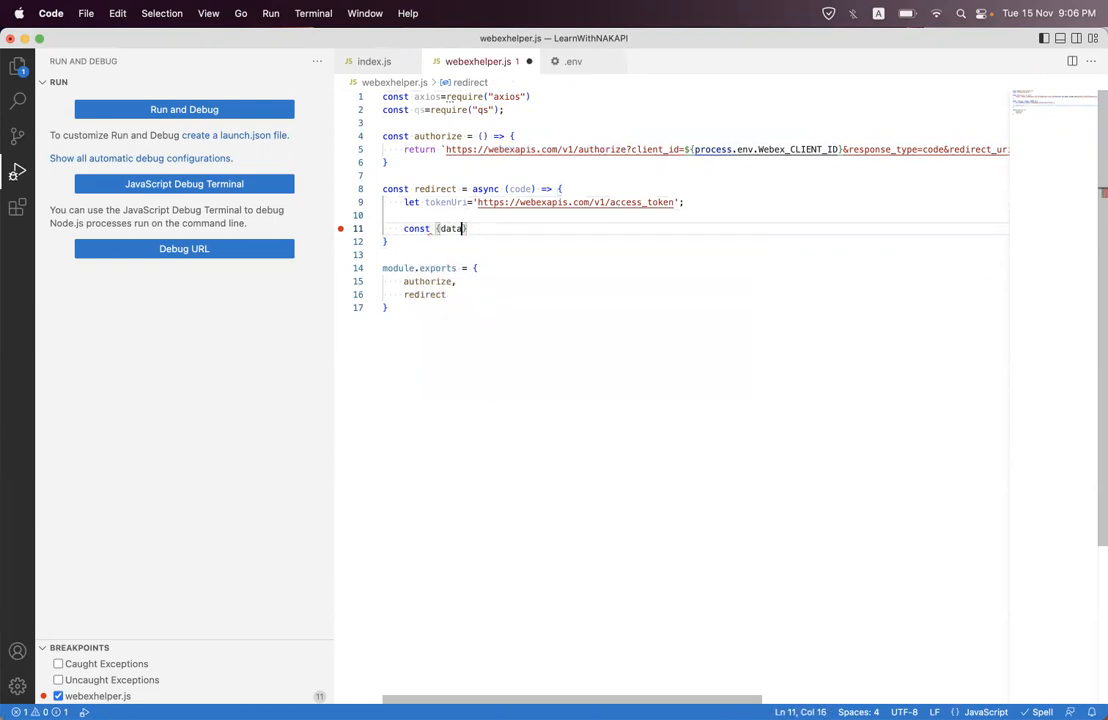
pyautogui.write('}=')
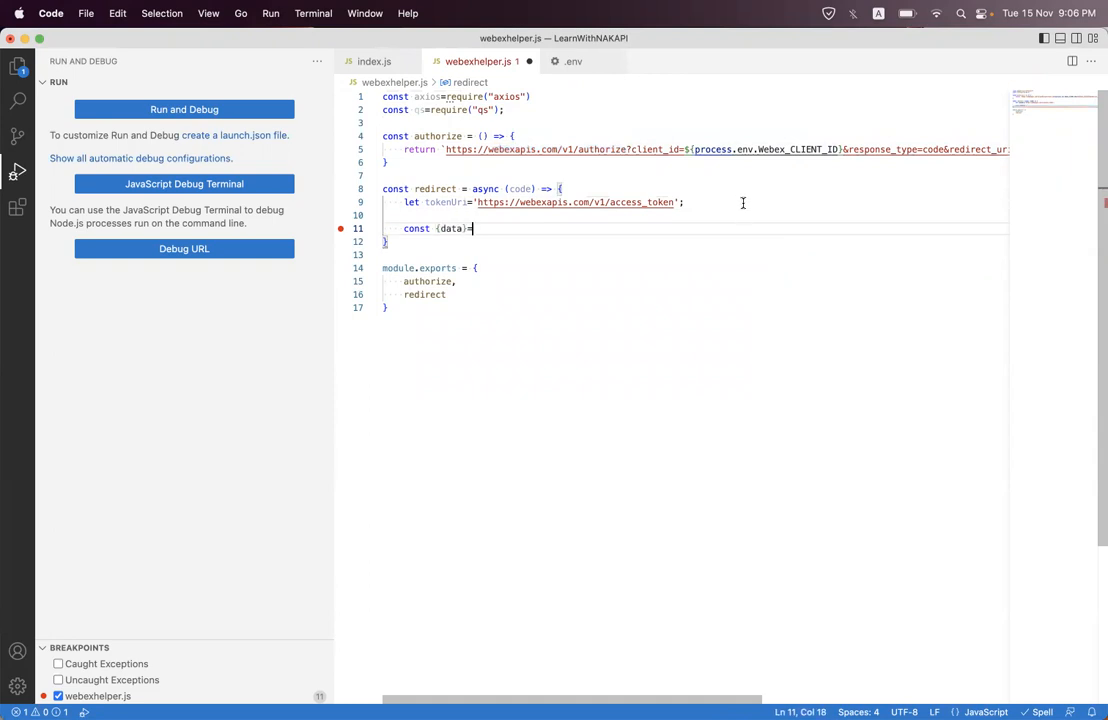
# Declare payload as qs.stringify of code, client_id, client_secret and redirect_uri fields.
pyautogui.click(743, 203)
pyautogui.press('Return')
pyautogui.press('Return')
pyautogui.write('let p')
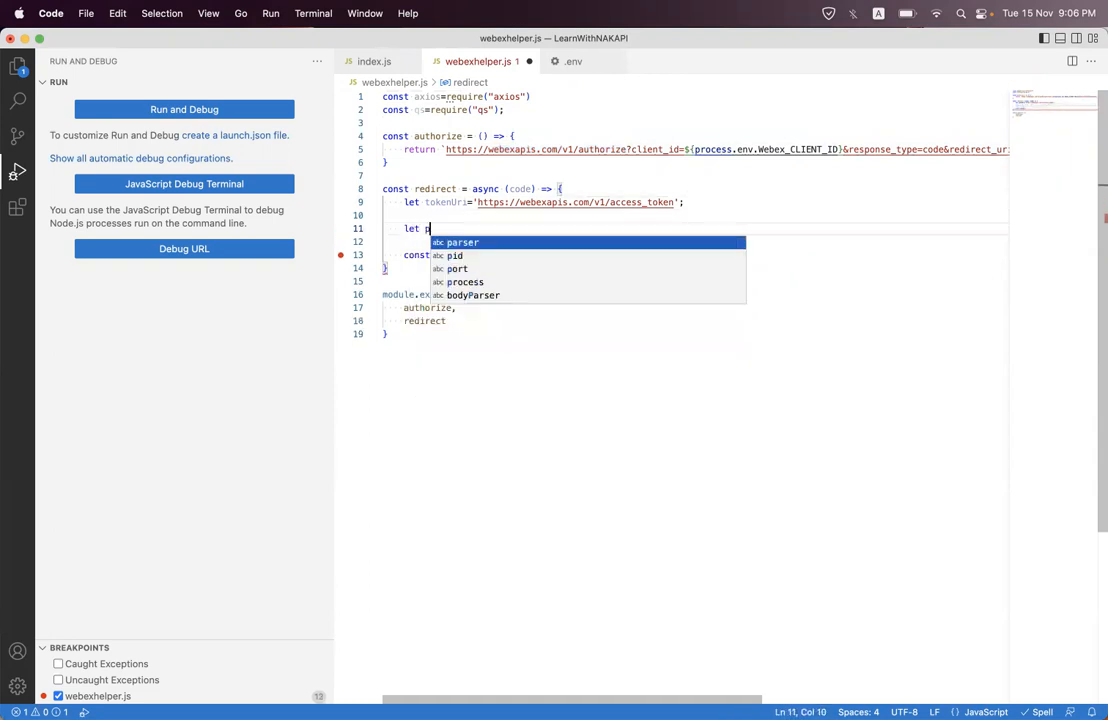
pyautogui.write('ayload=')
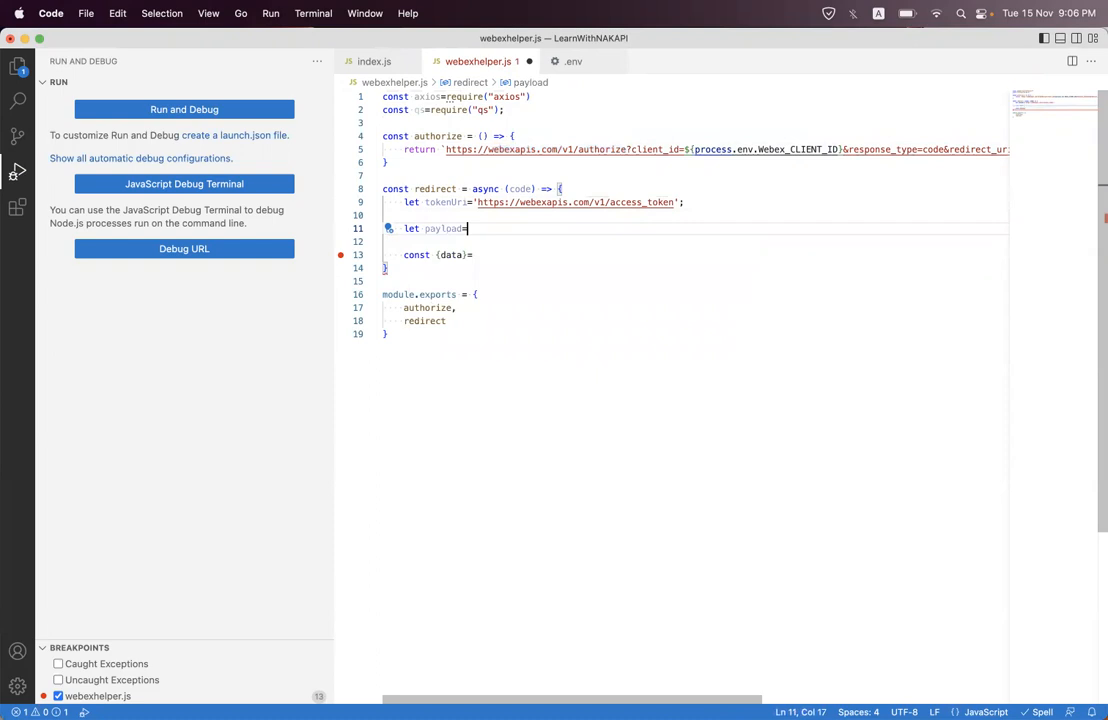
pyautogui.write('{')
pyautogui.press('Return')
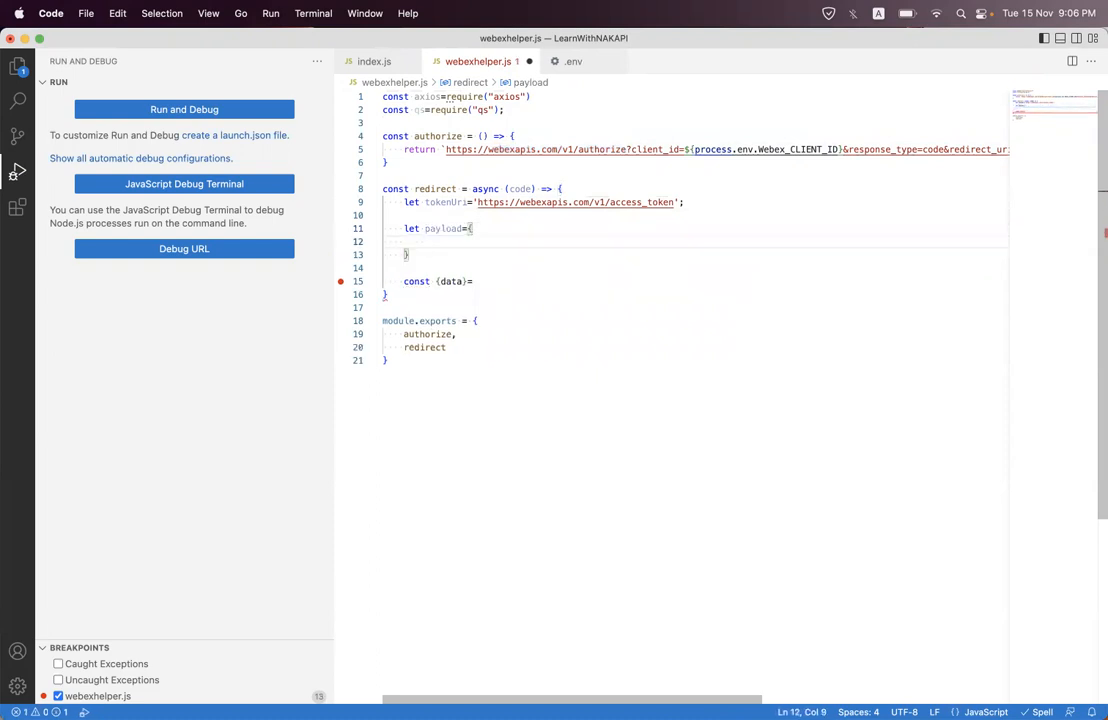
pyautogui.press('super+z')
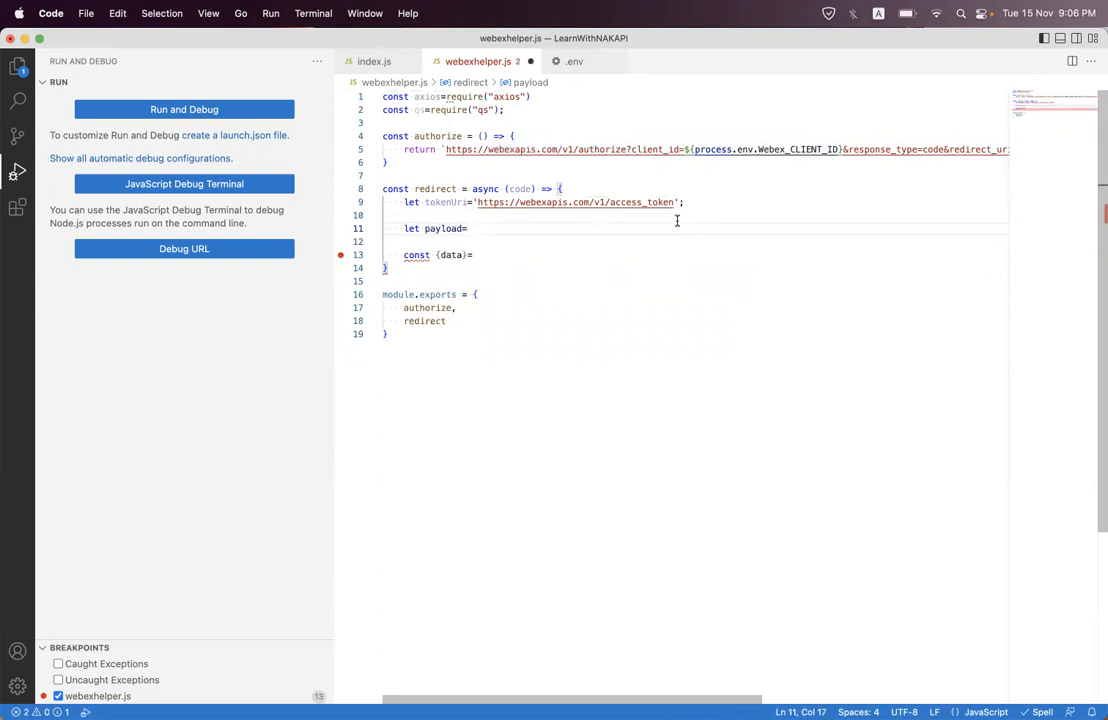
pyautogui.write('qs')
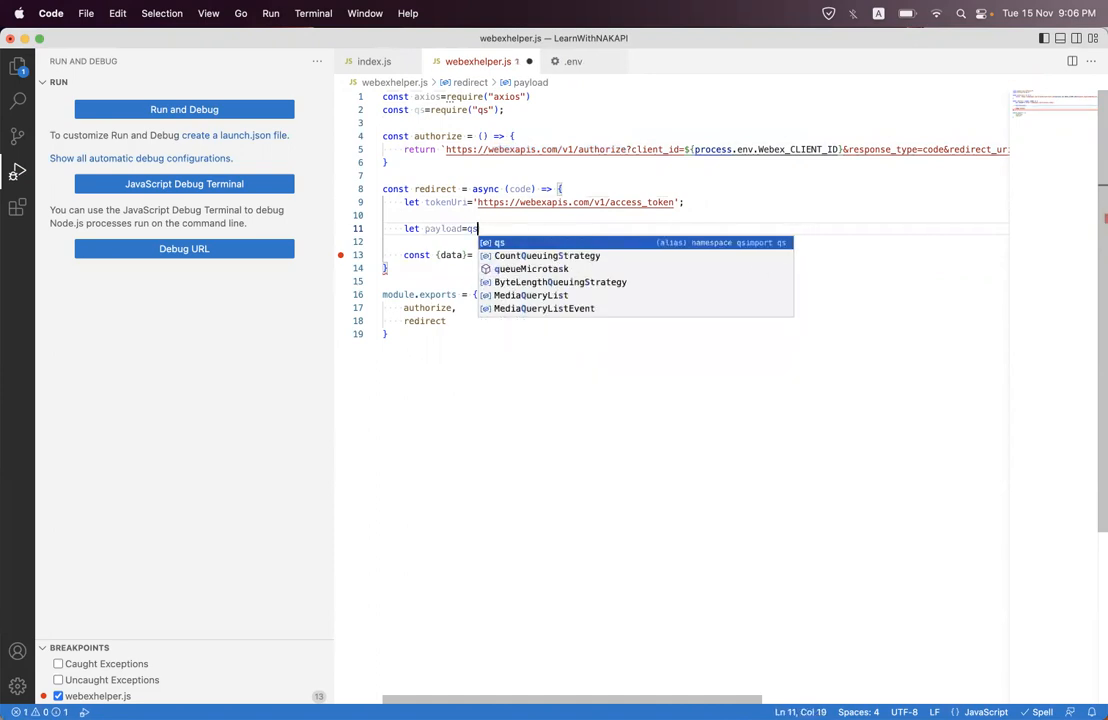
pyautogui.write('.s')
pyautogui.press('Escape')
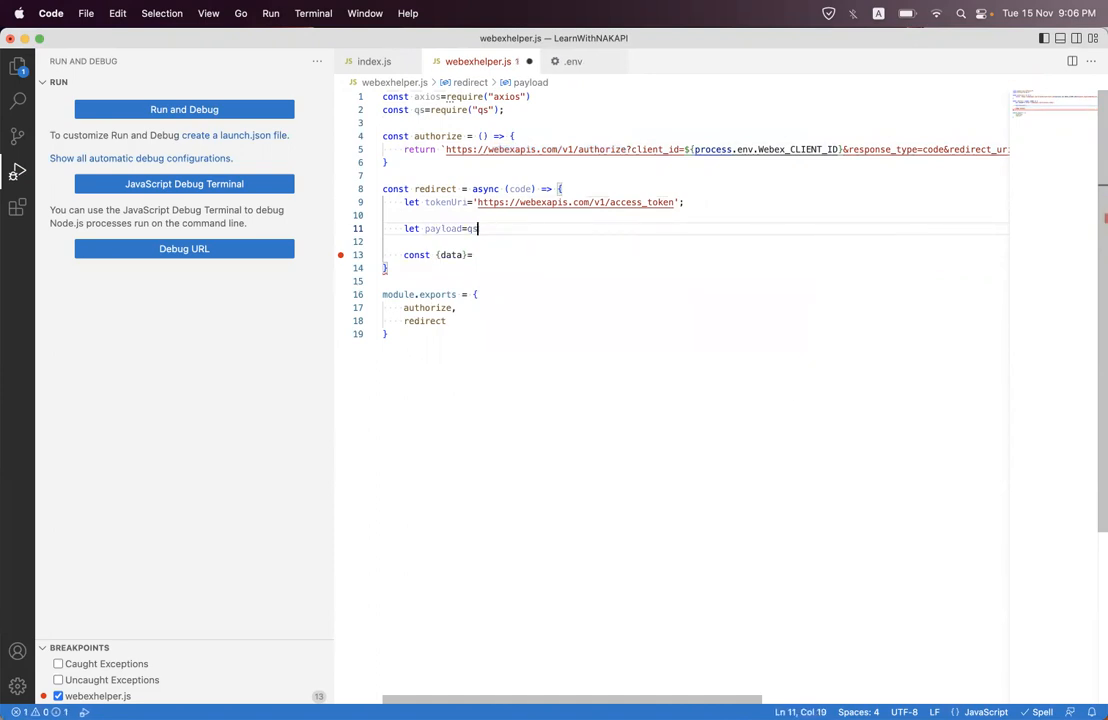
pyautogui.write('t')
pyautogui.press('Return')
pyautogui.write('(')
pyautogui.write('{')
pyautogui.press('Return')
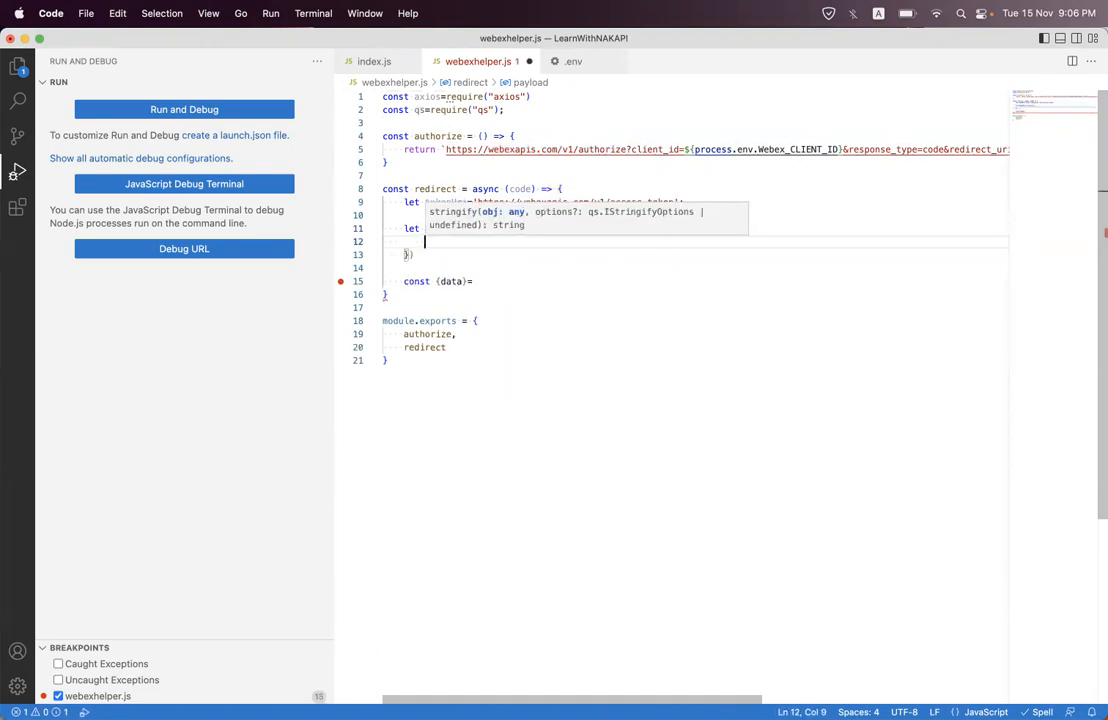
pyautogui.write('co')
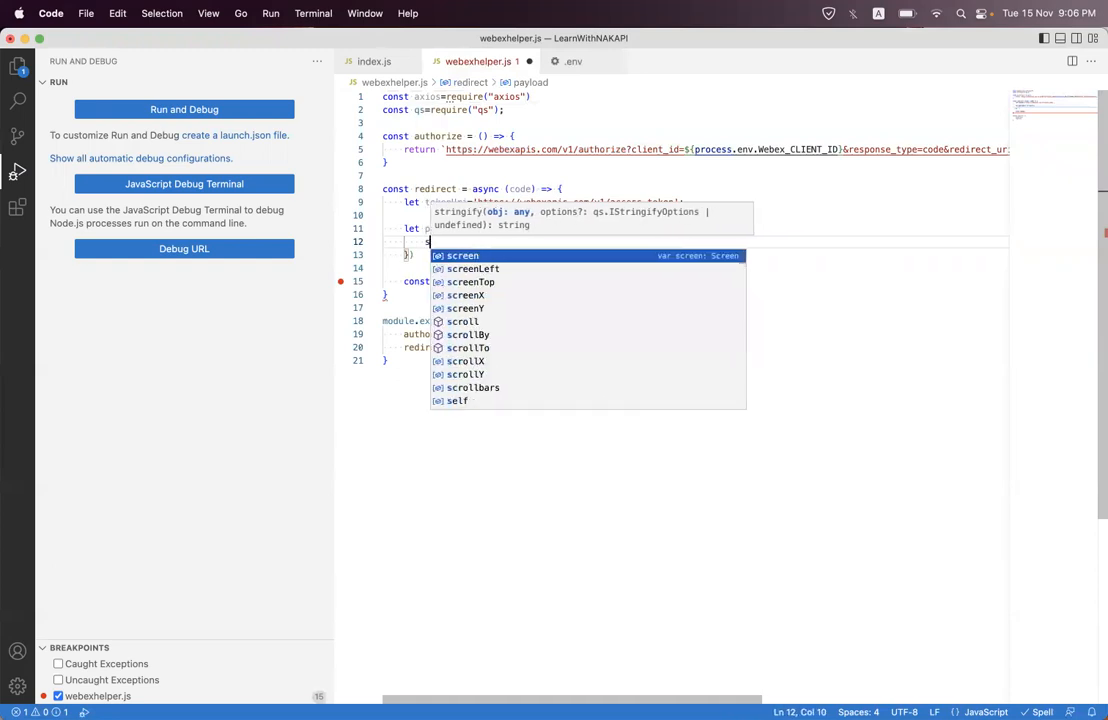
pyautogui.write('de:code')
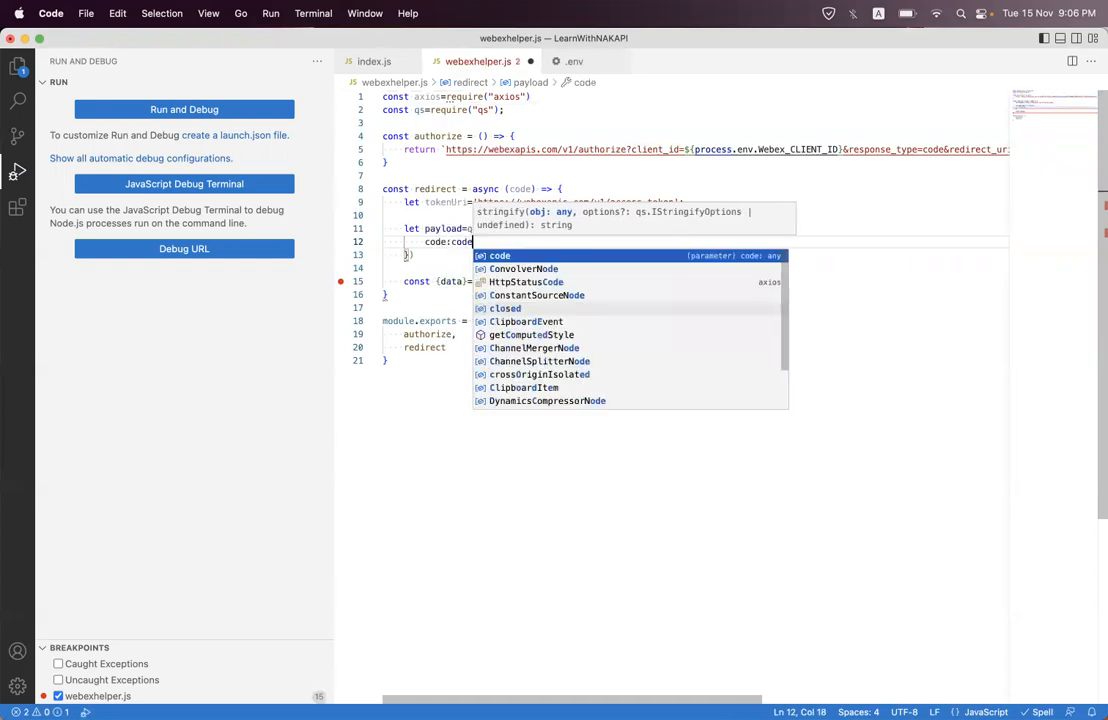
pyautogui.write(',')
pyautogui.press('Return')
pyautogui.write('cl')
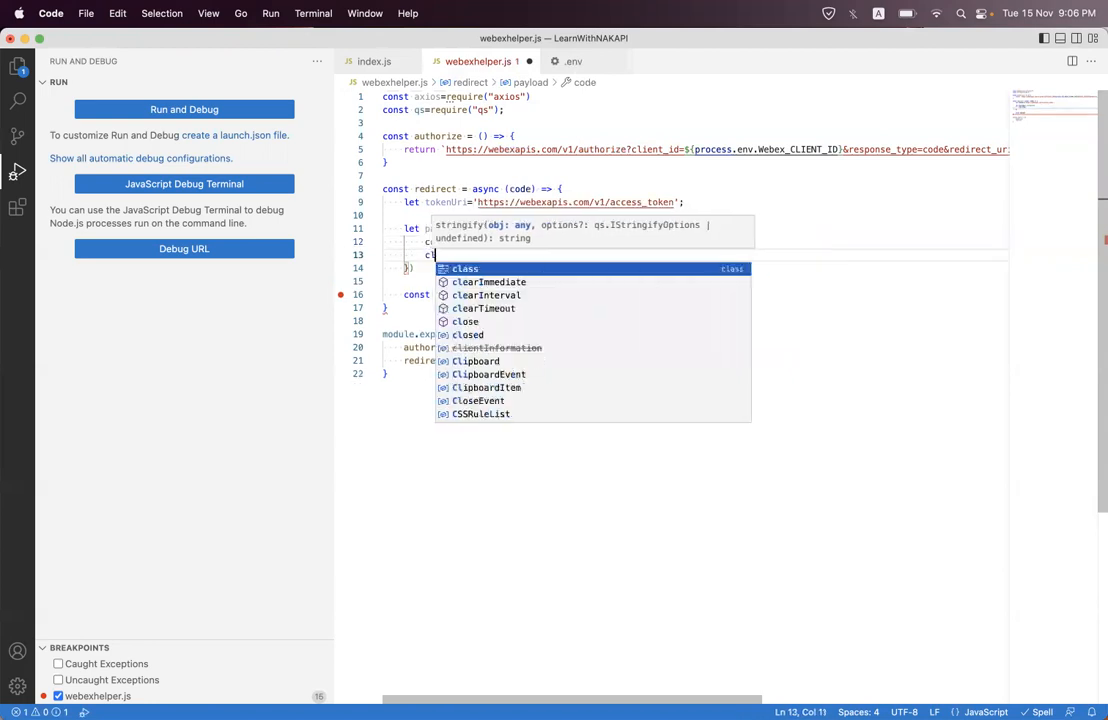
pyautogui.write('ient_id:')
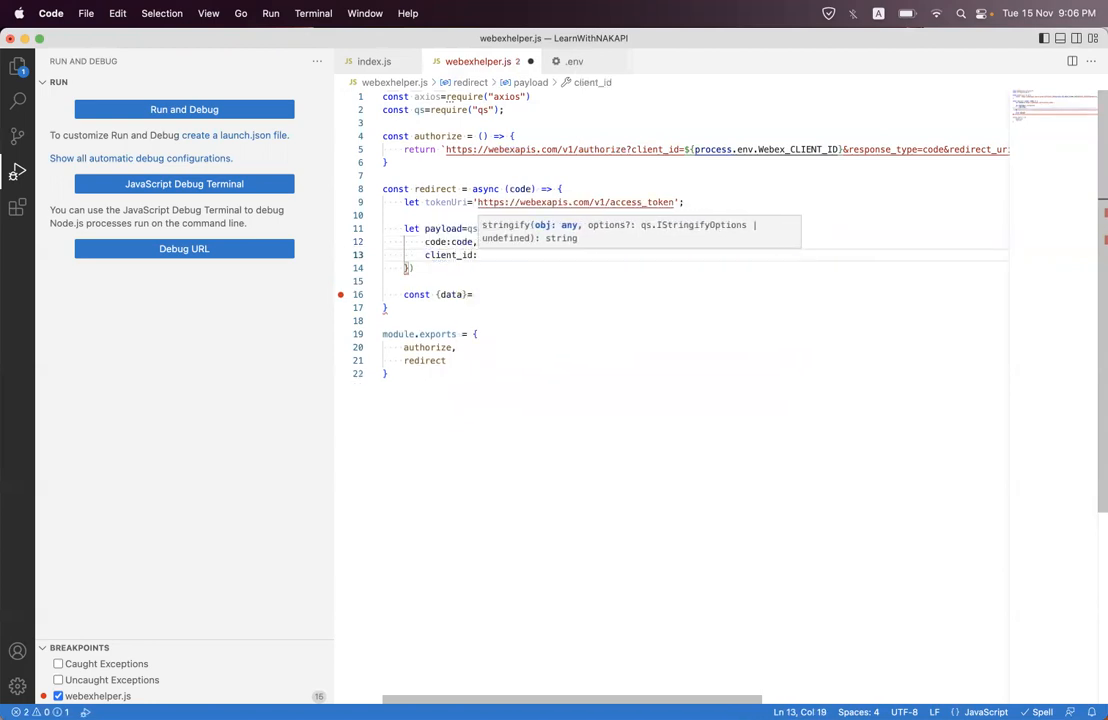
pyautogui.write(',')
pyautogui.press('Return')
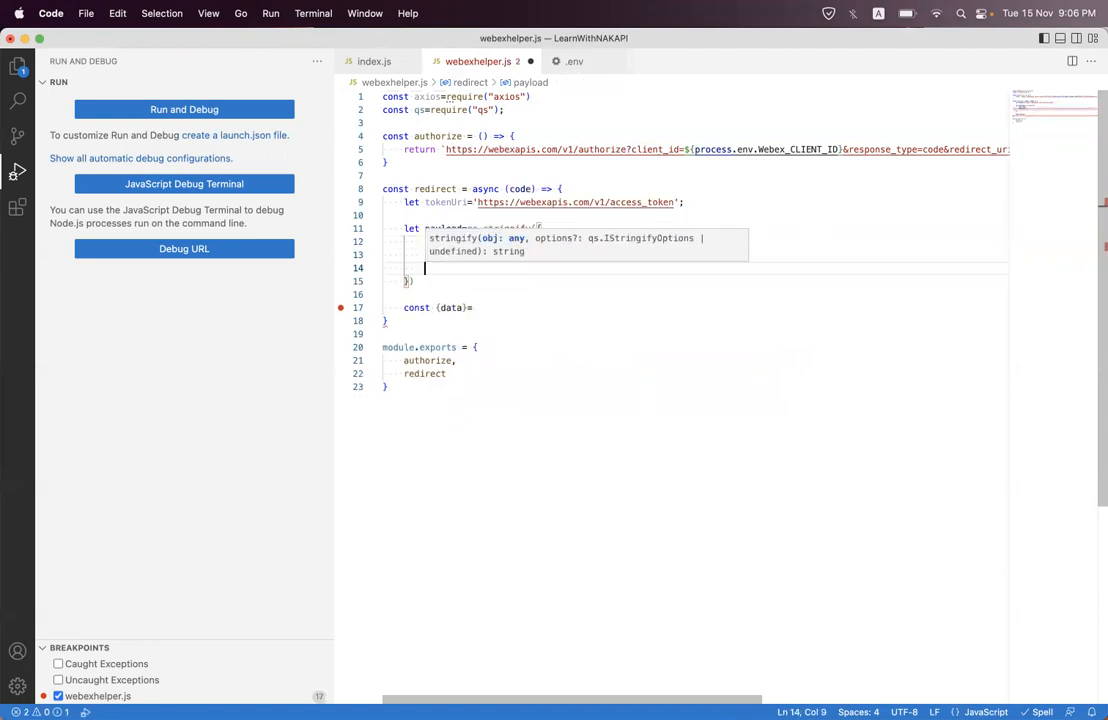
pyautogui.write('client_s')
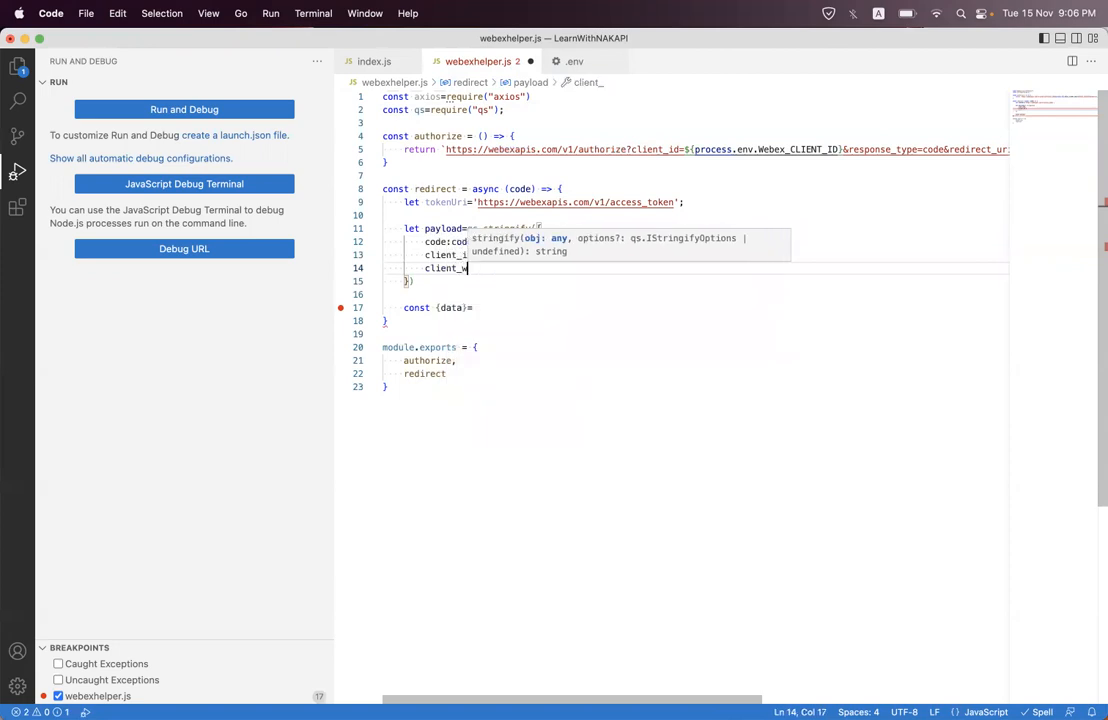
pyautogui.write('ecret:')
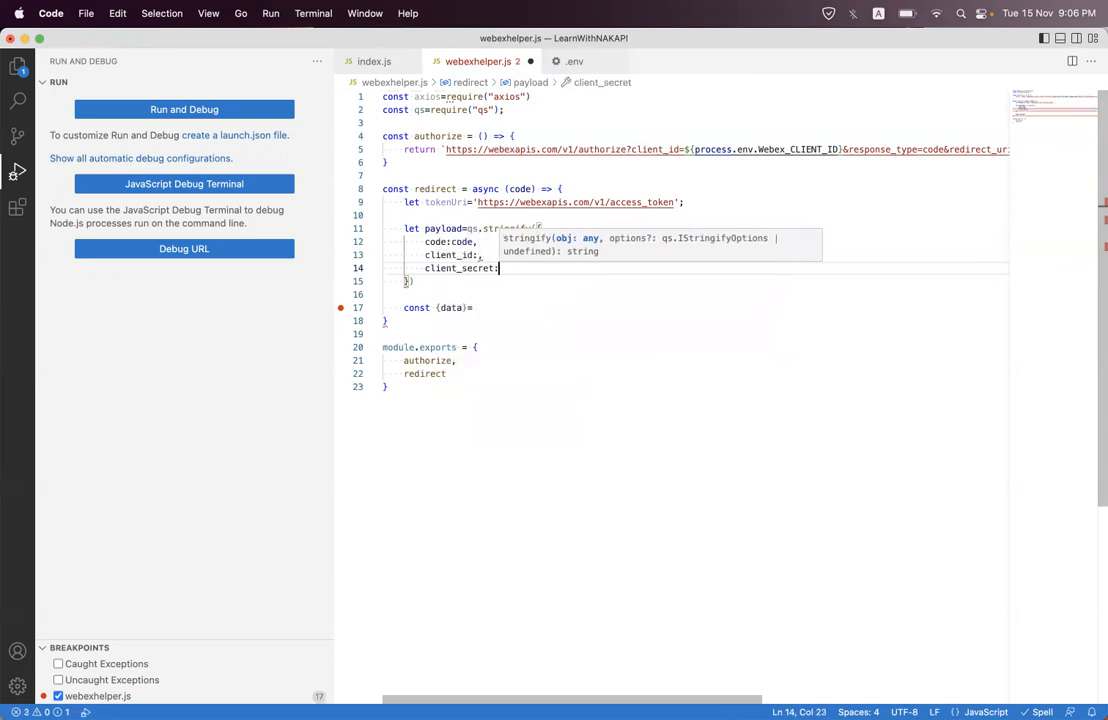
pyautogui.press('Return')
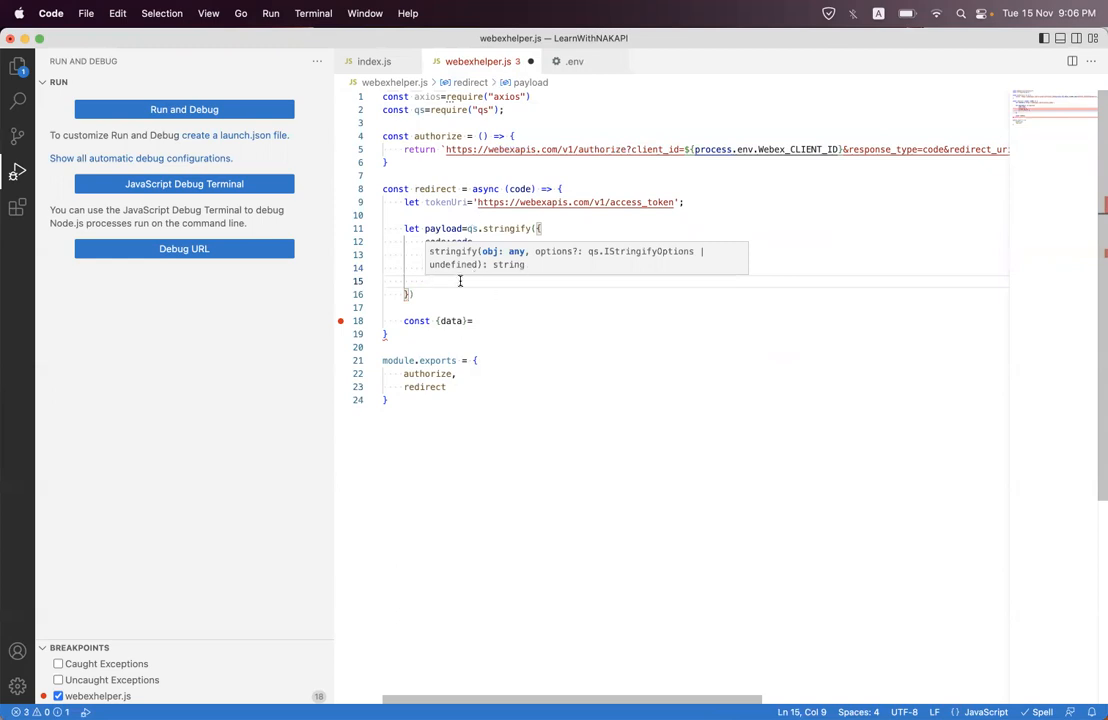
pyautogui.write('redirecT_')
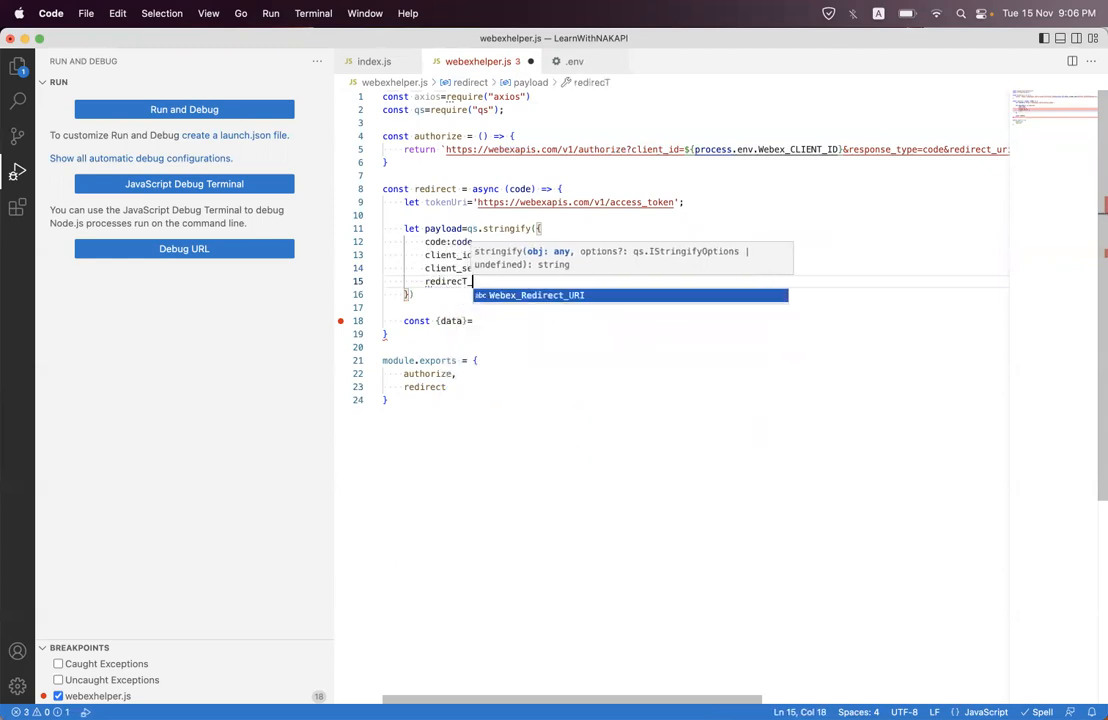
pyautogui.write('t_u')
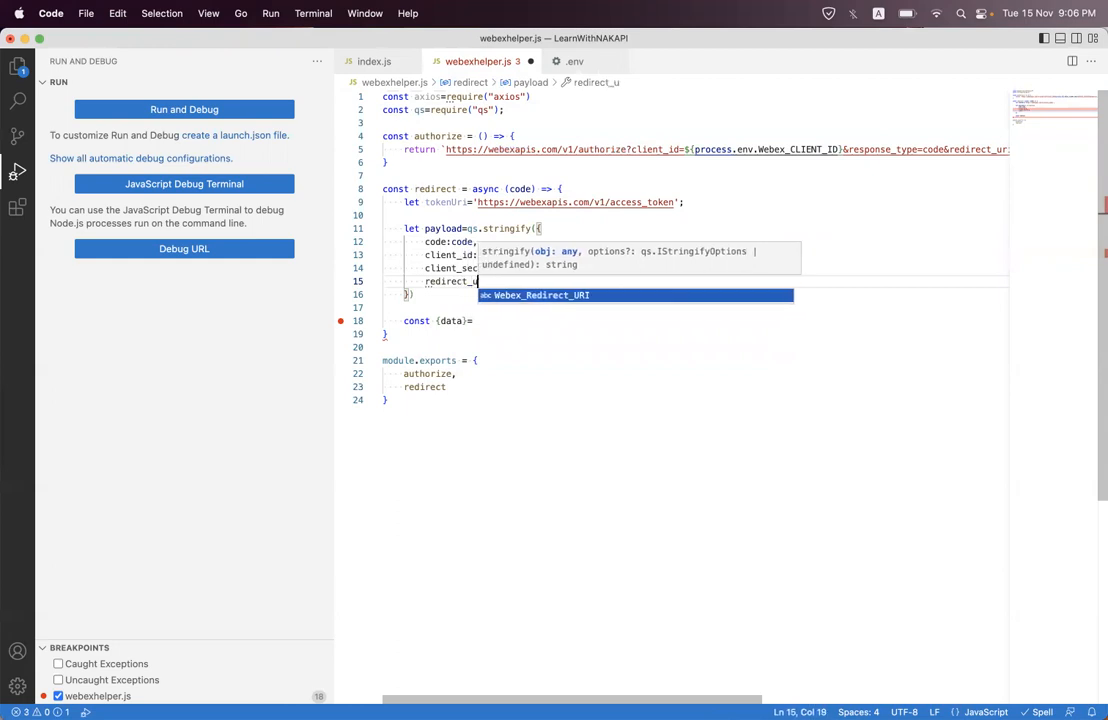
pyautogui.write('ri:')
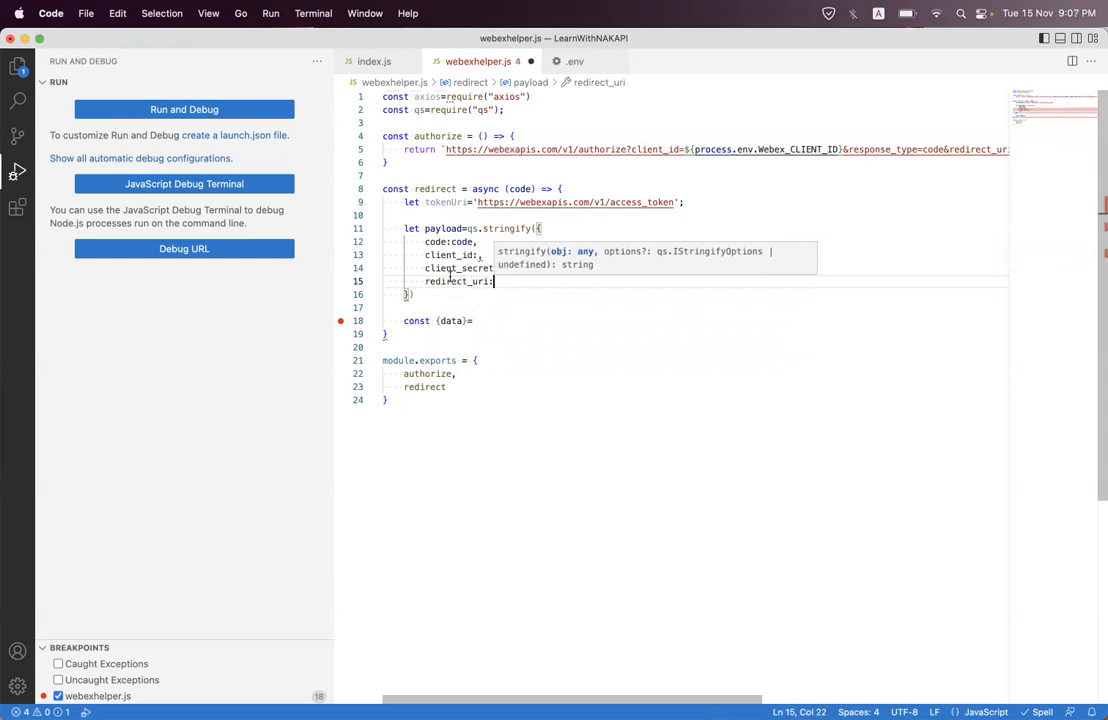
pyautogui.click(470, 256)
# Fill client_id and client_secret from process.env using names copied from the .env file.
pyautogui.click(575, 61)
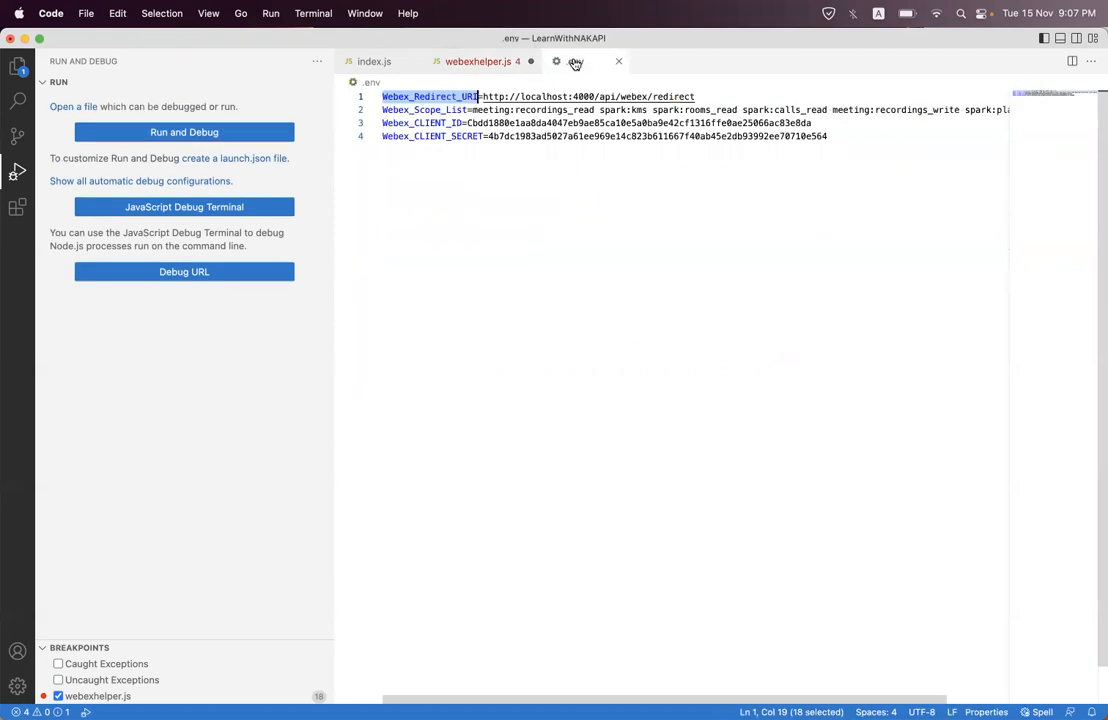
pyautogui.doubleClick(443, 123)
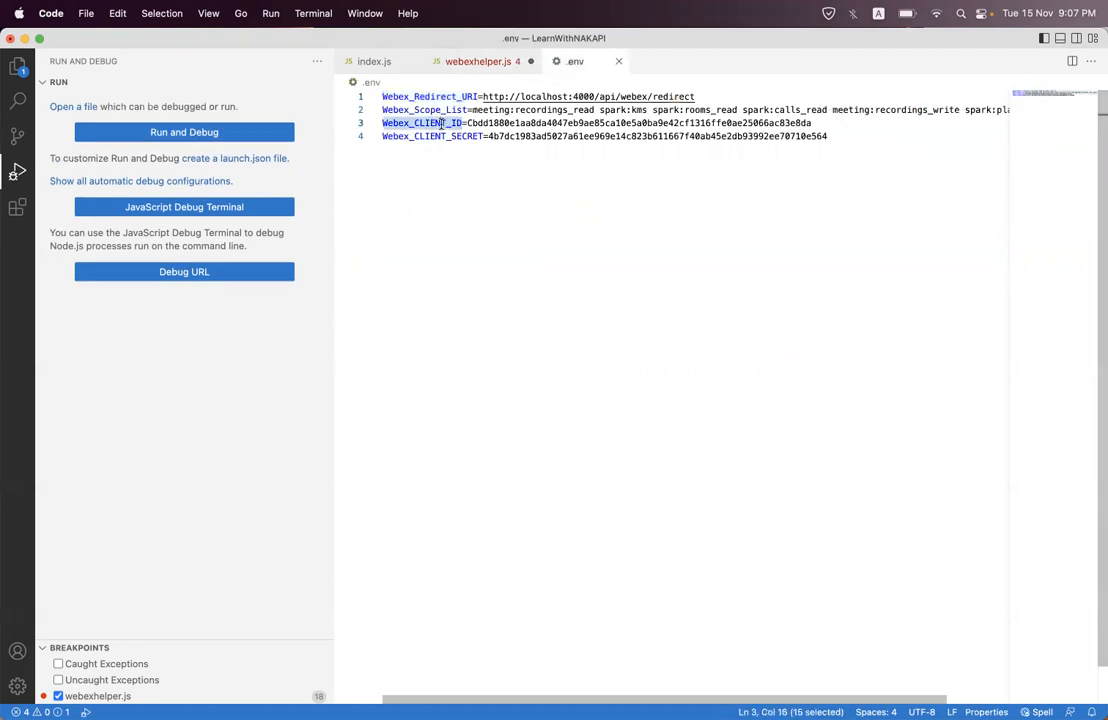
pyautogui.click(470, 61)
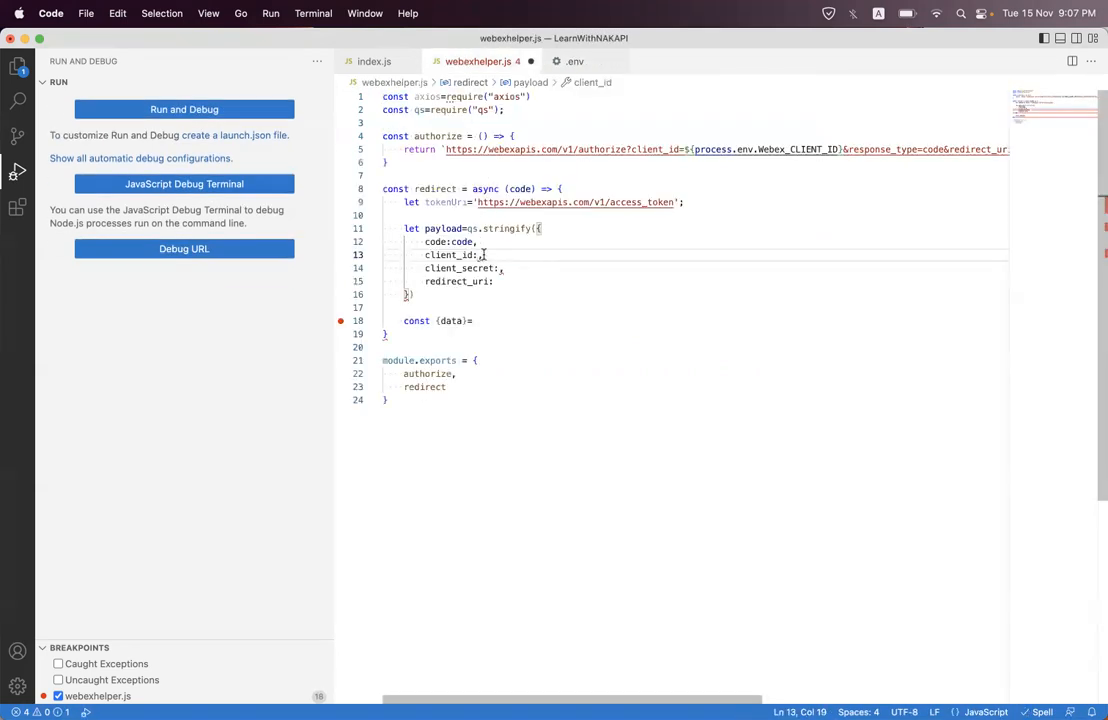
pyautogui.write('process.ne')
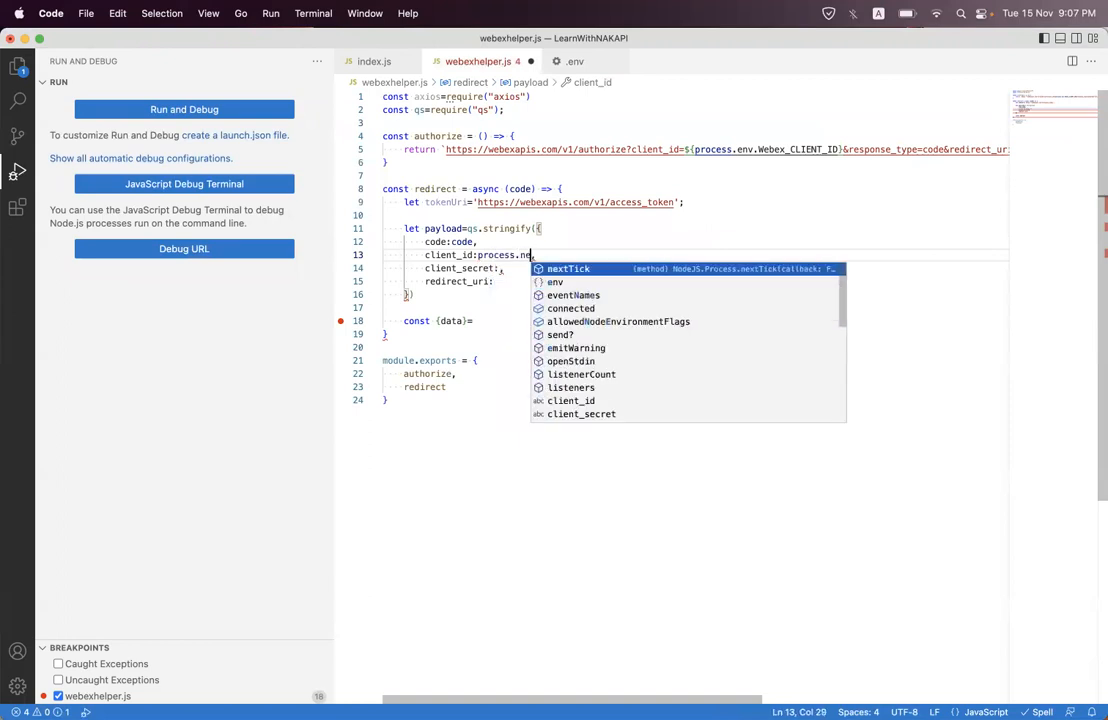
pyautogui.press('BackSpace')
pyautogui.press('BackSpace')
pyautogui.write('env.')
pyautogui.press('Return')
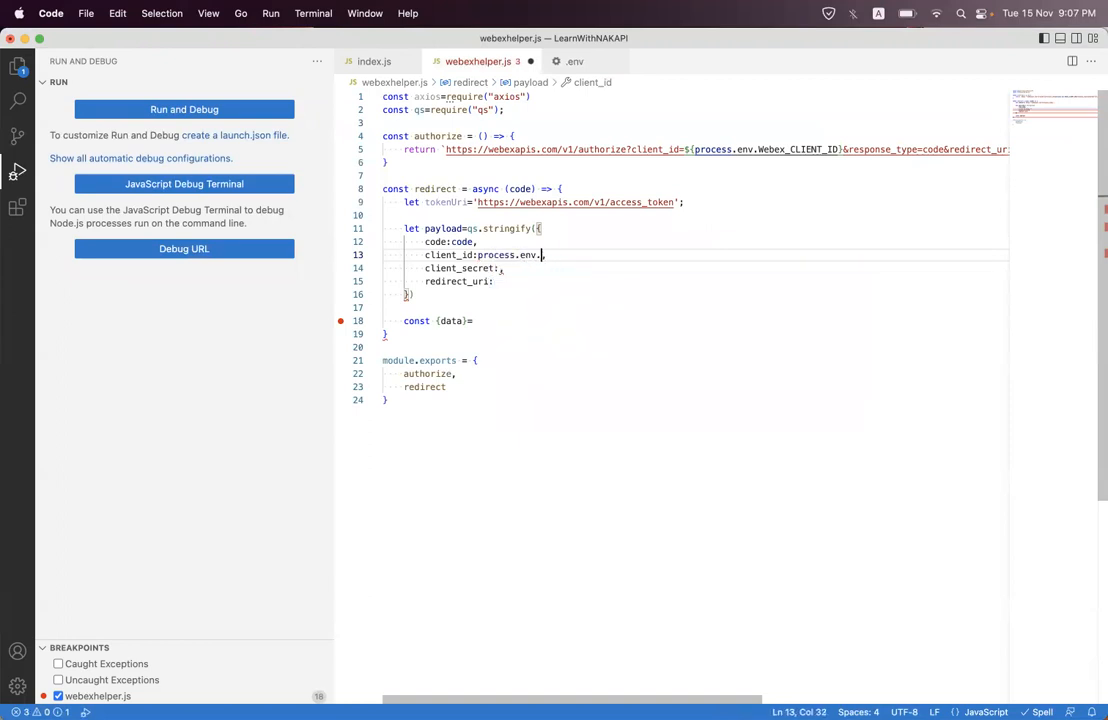
pyautogui.write('Webex_CLIENT_ID')
pyautogui.click(577, 62)
pyautogui.doubleClick(451, 138)
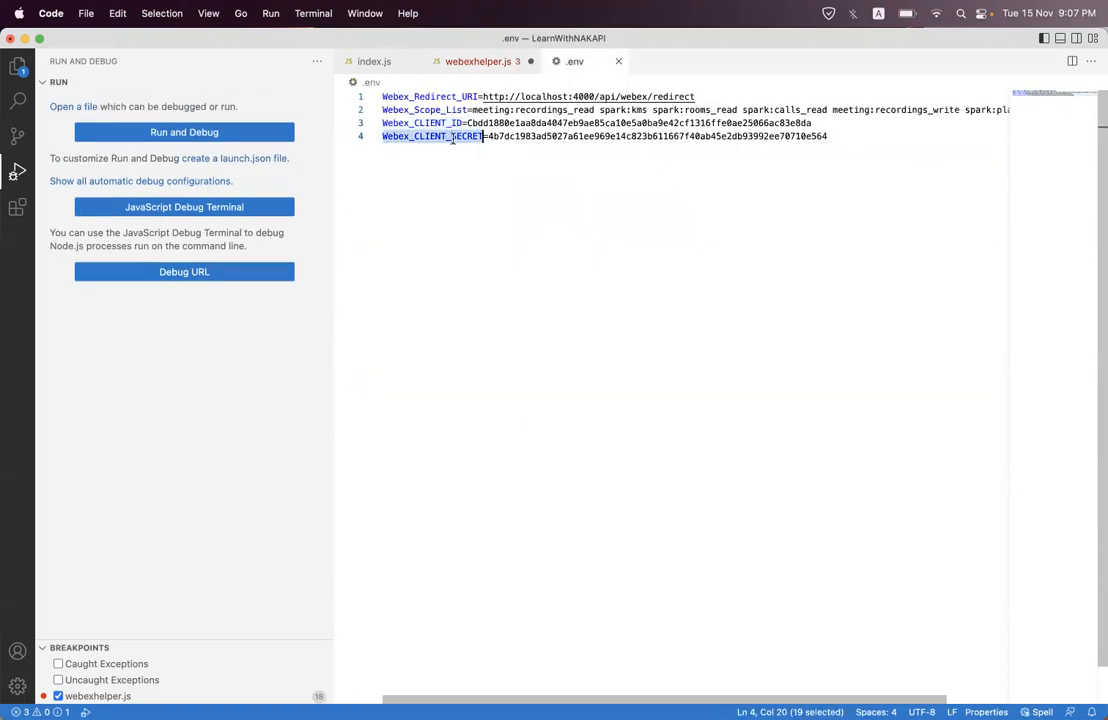
pyautogui.click(478, 61)
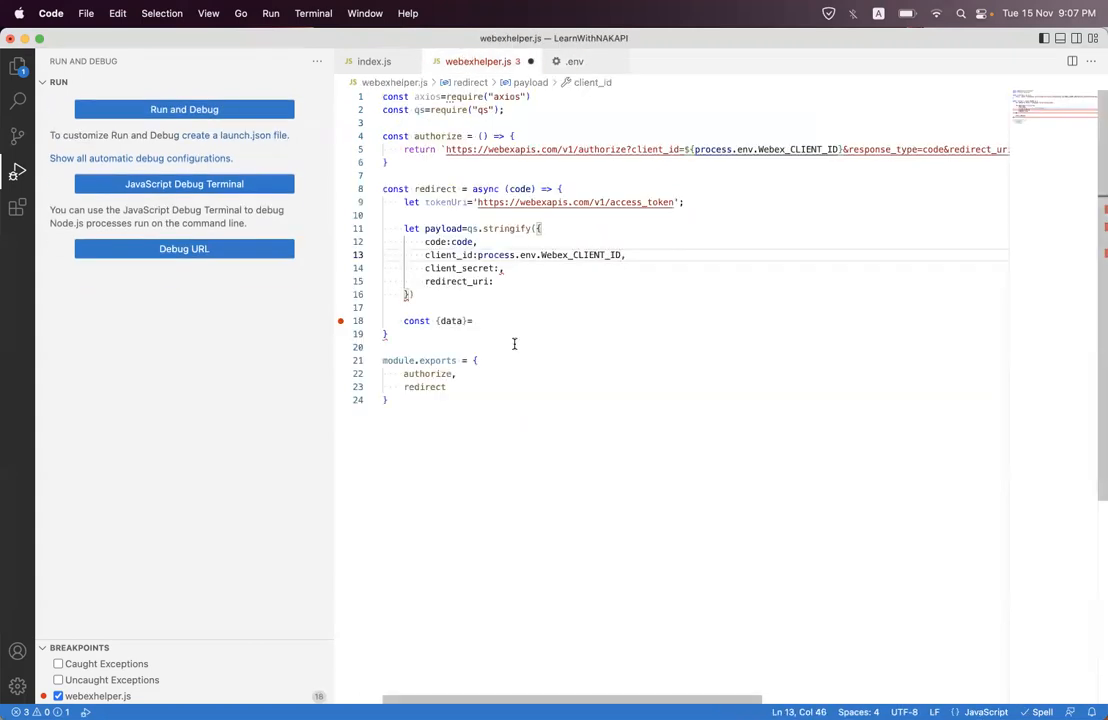
pyautogui.click(500, 268)
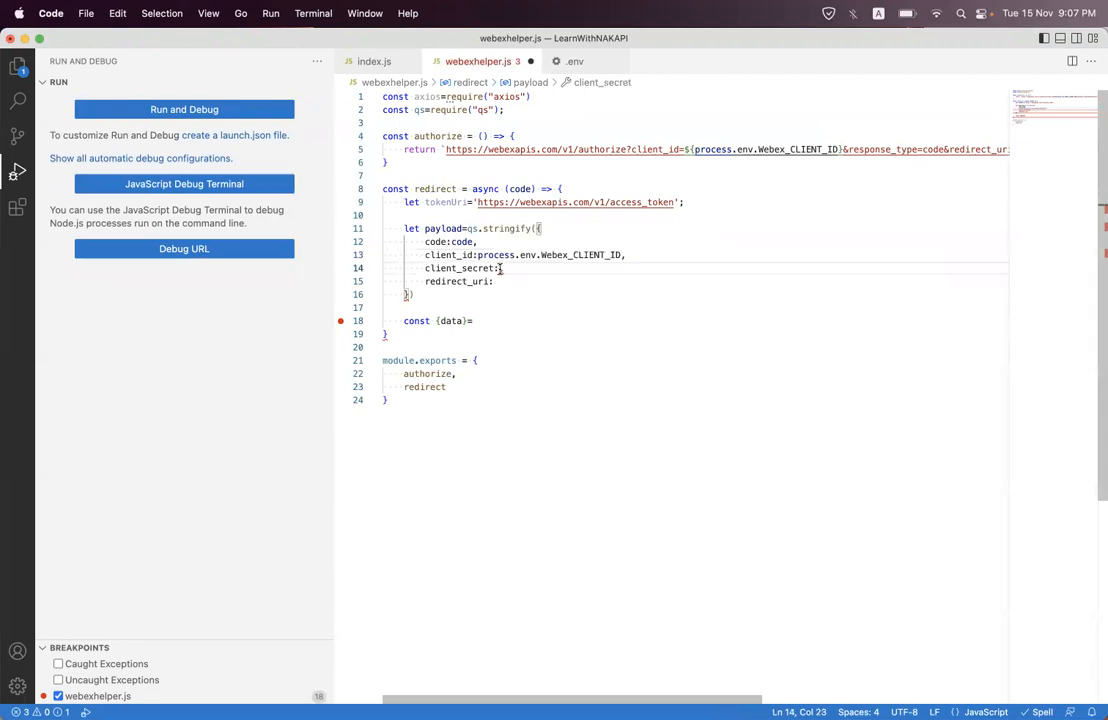
pyautogui.write('process.en')
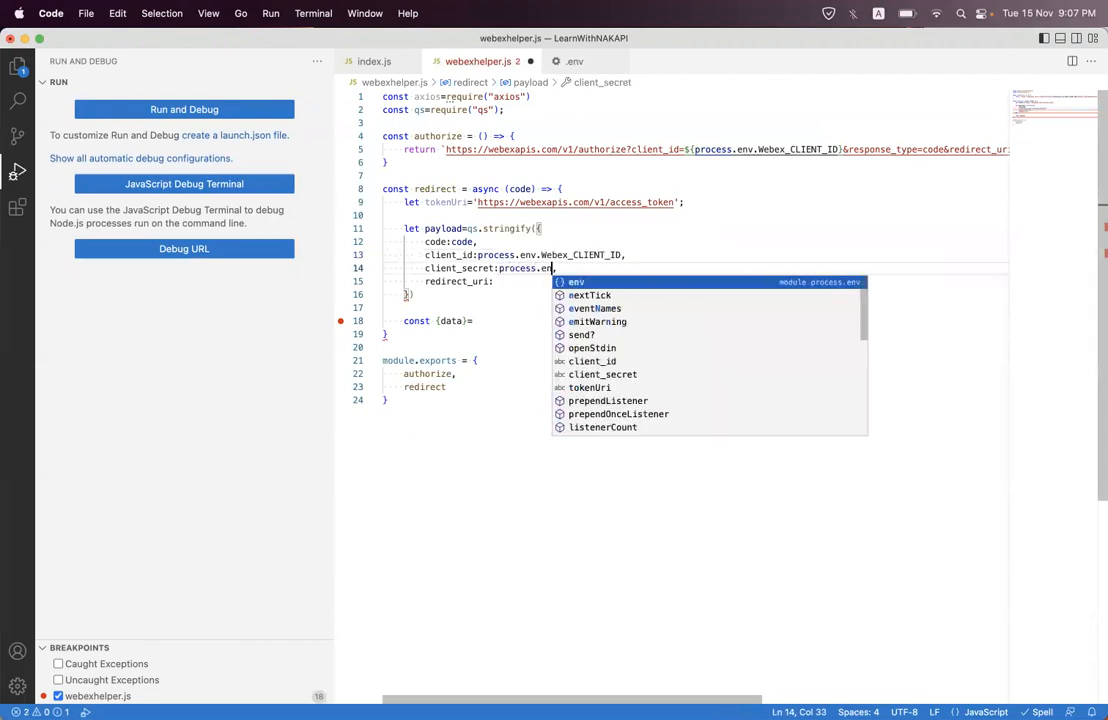
pyautogui.write('v.Webex_CLIENT_SECRET')
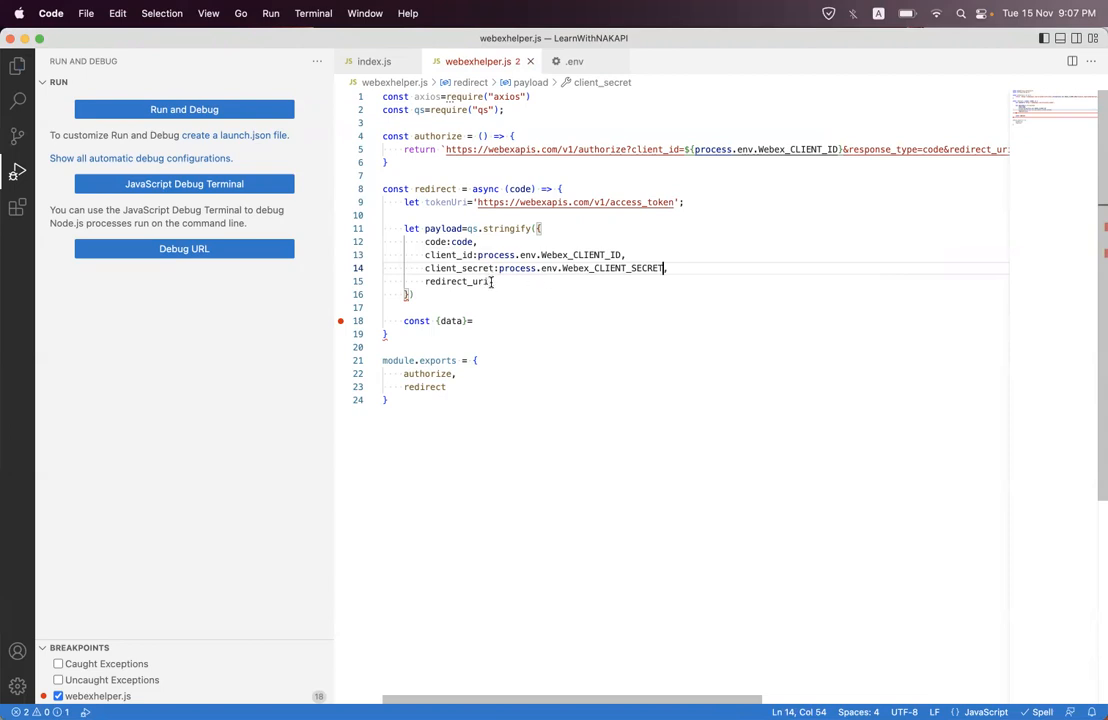
# Set redirect_uri to process.env.Webex_Redirect_URI copied from .env and select the whole file.
pyautogui.click(491, 282)
pyautogui.write(':print.')
pyautogui.press('BackSpace')
pyautogui.press('BackSpace')
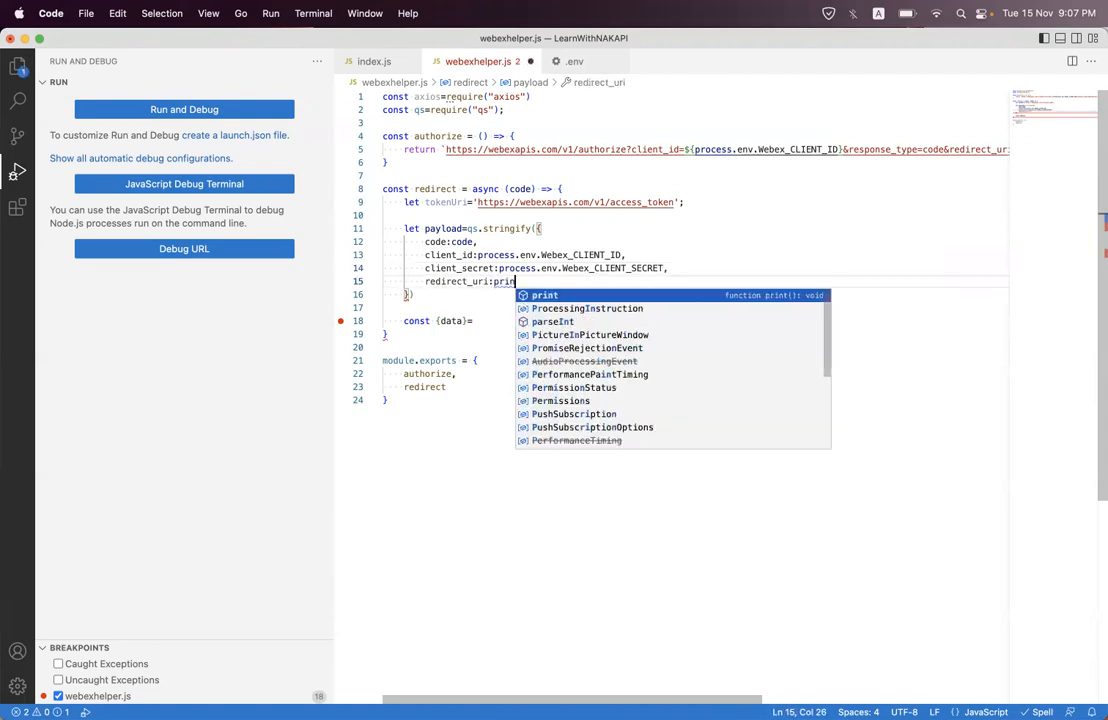
pyautogui.press('BackSpace')
pyautogui.press('BackSpace')
pyautogui.write('ocess.env.')
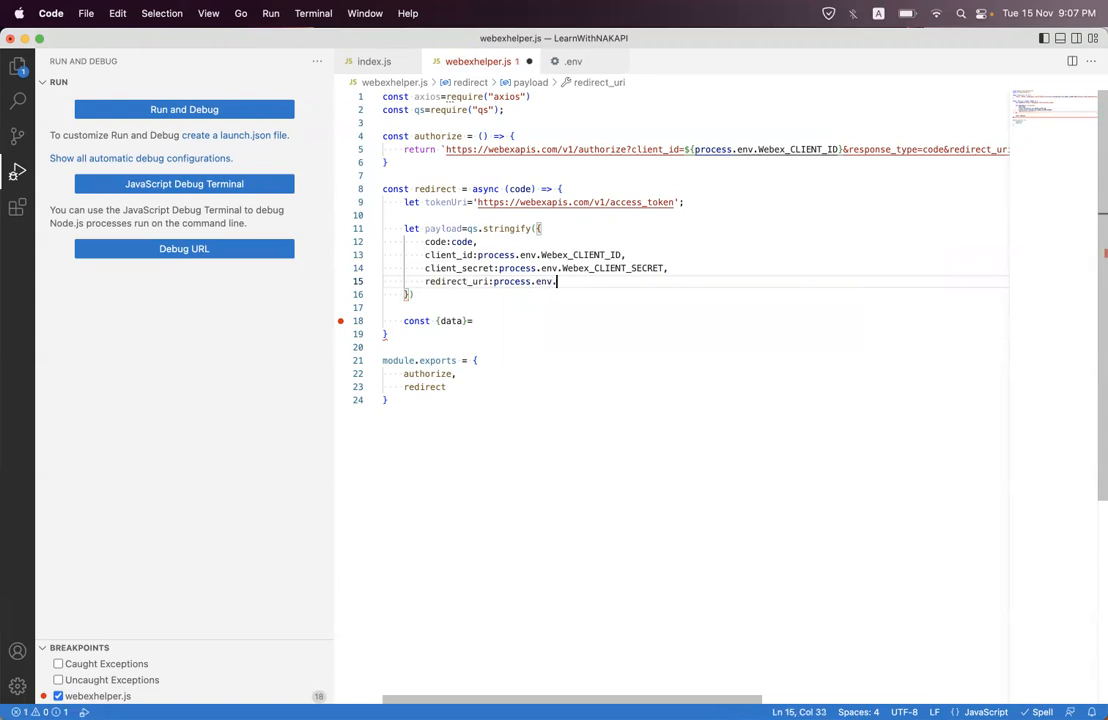
pyautogui.click(570, 61)
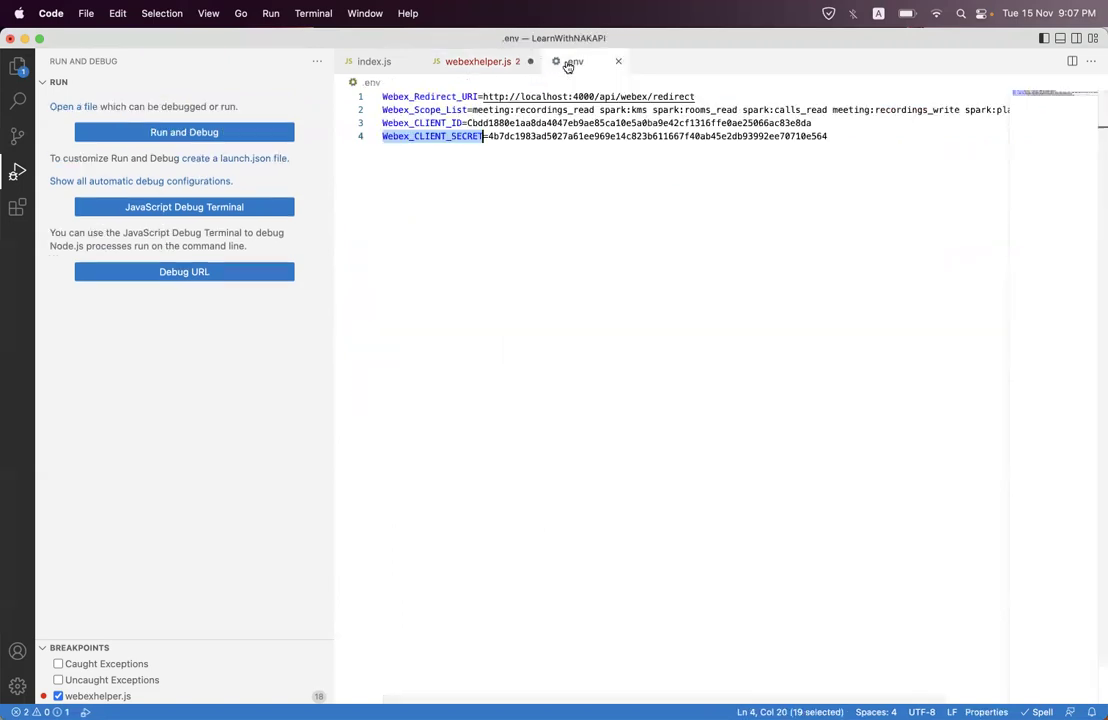
pyautogui.doubleClick(441, 101)
pyautogui.press('super+c')
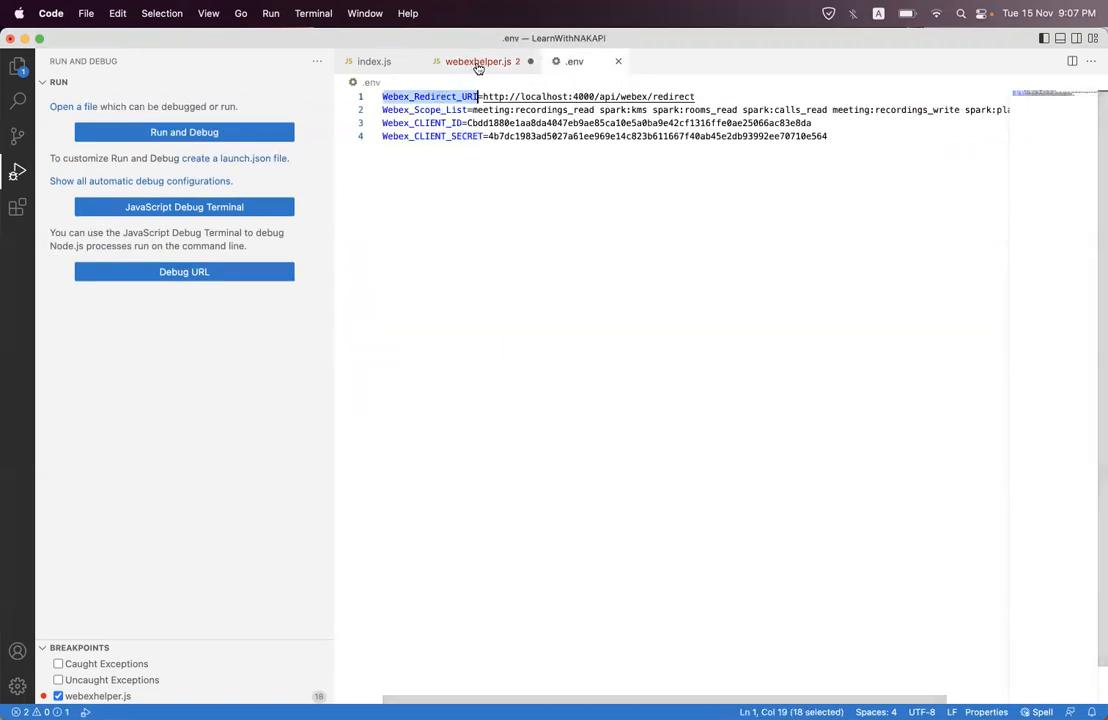
pyautogui.click(478, 61)
pyautogui.press('super+v')
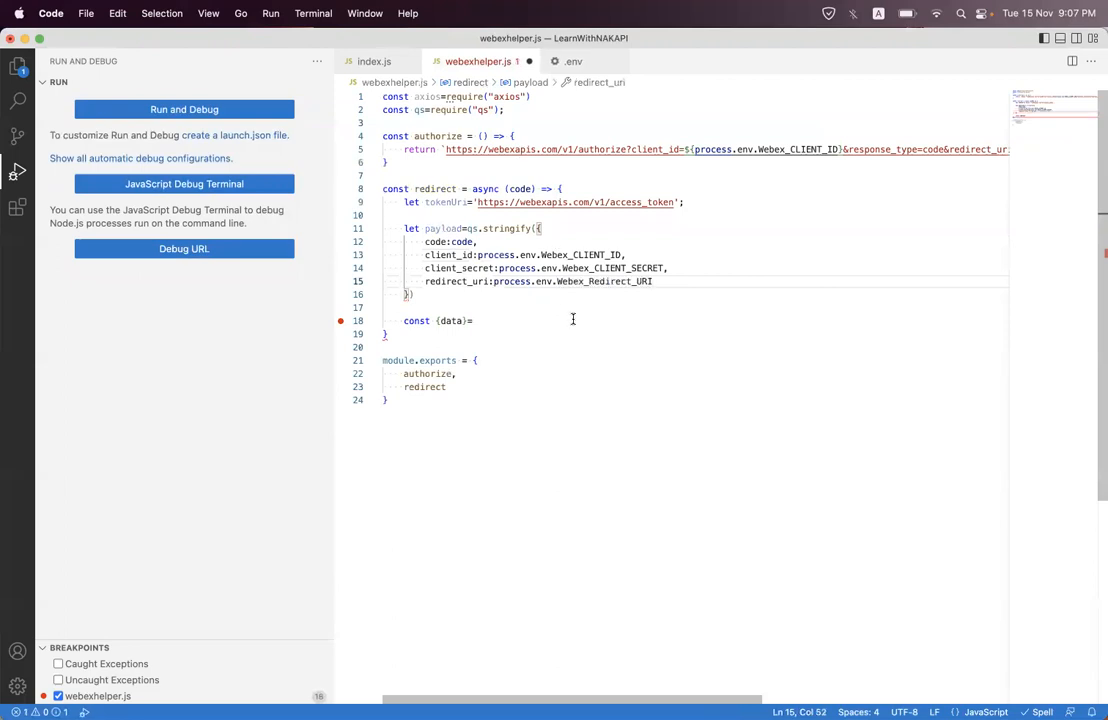
pyautogui.press('super+a')
# Format the document and make data await an axios call with url tokenUri and method 'post'.
pyautogui.hotkey('shift', 'alt', 'f')
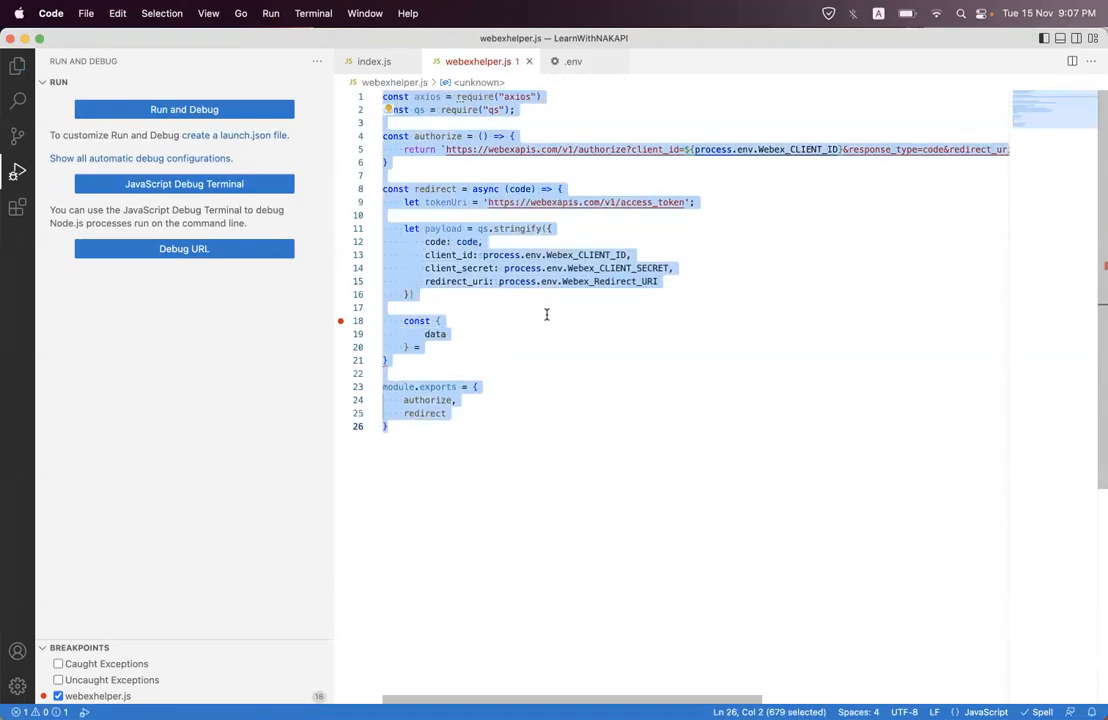
pyautogui.click(463, 281)
pyautogui.press('Down')
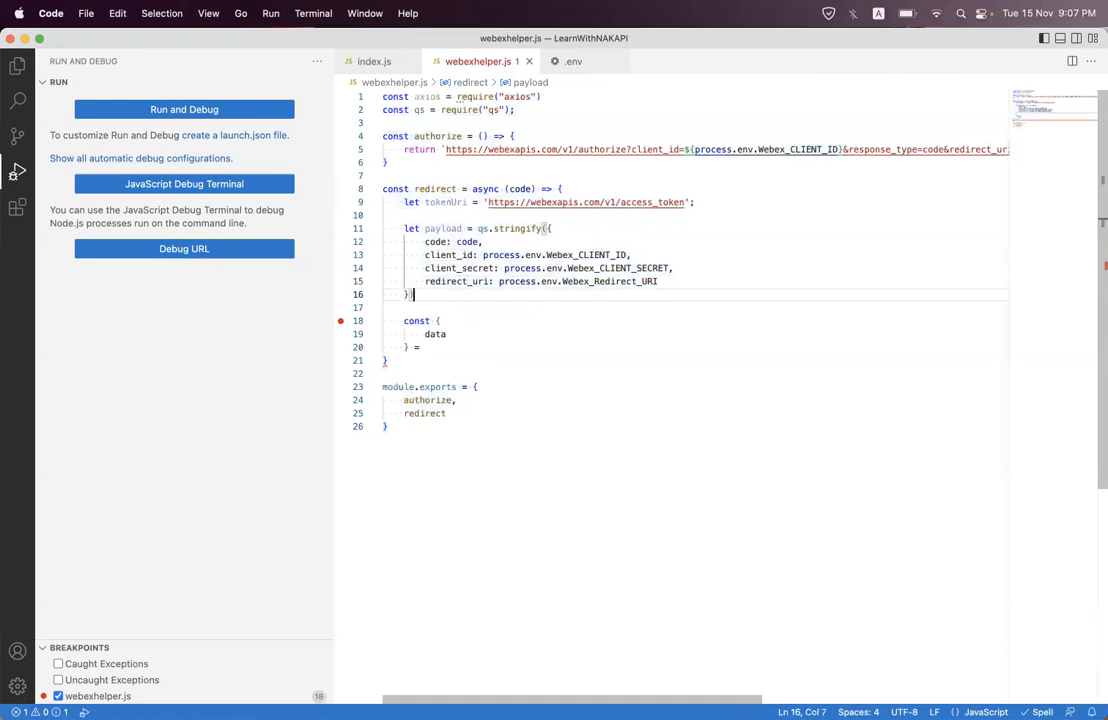
pyautogui.write(';')
pyautogui.press('Return')
pyautogui.click(445, 361)
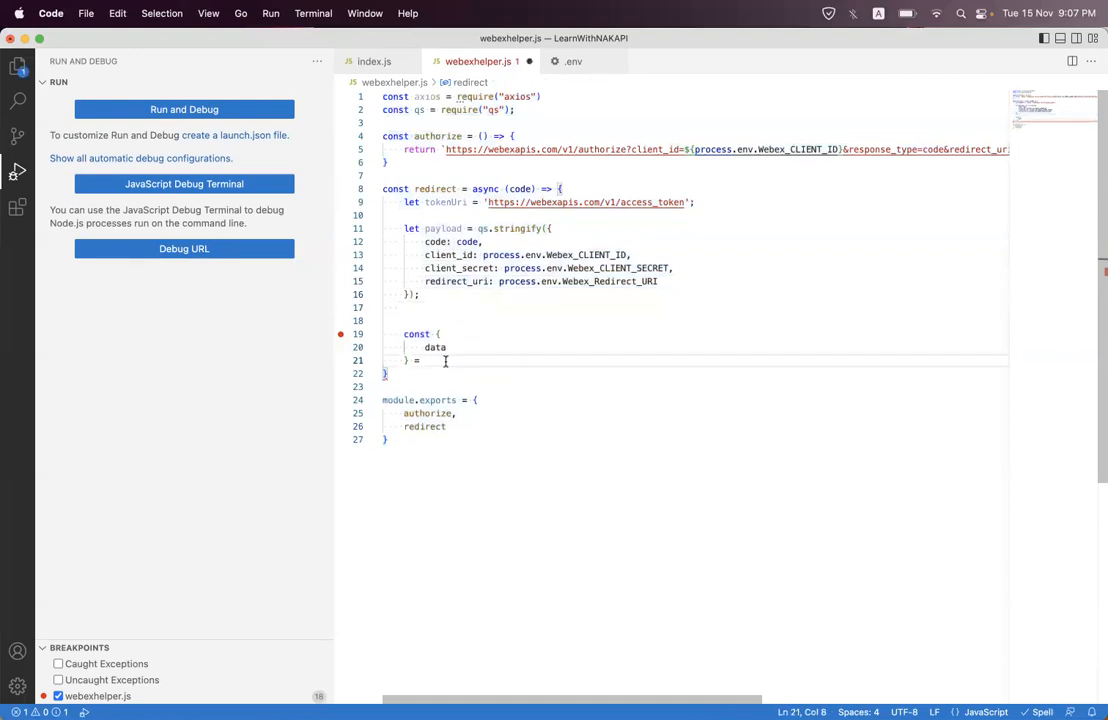
pyautogui.write('await ax')
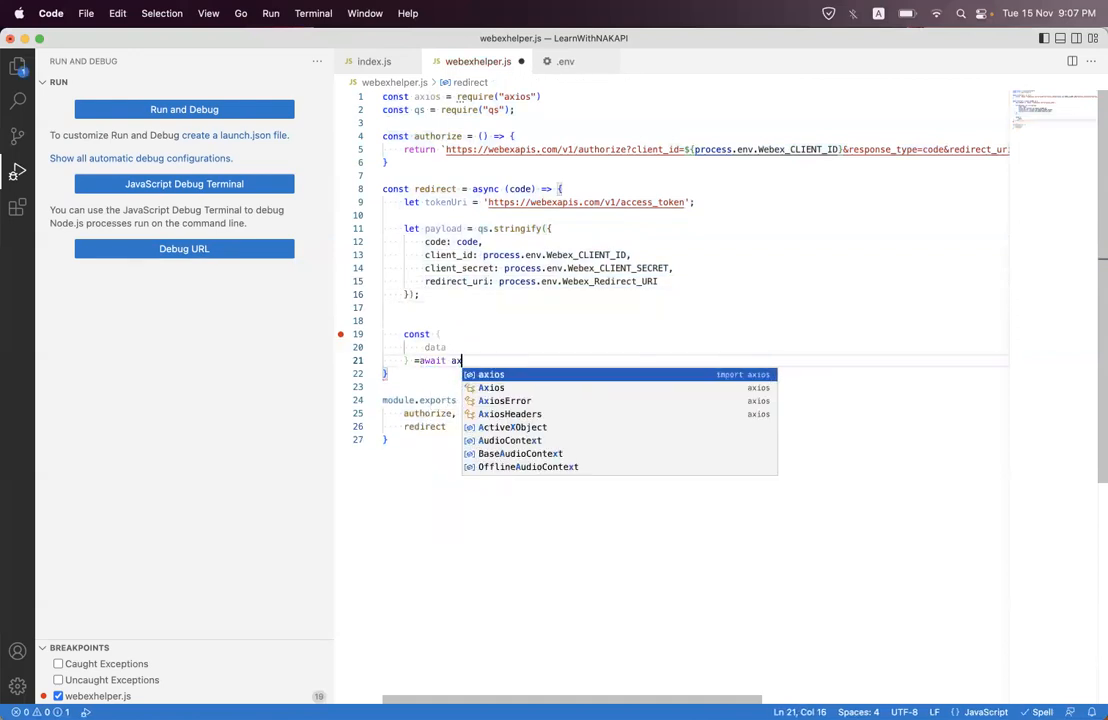
pyautogui.press('Return')
pyautogui.write('(')
pyautogui.write('{')
pyautogui.press('Return')
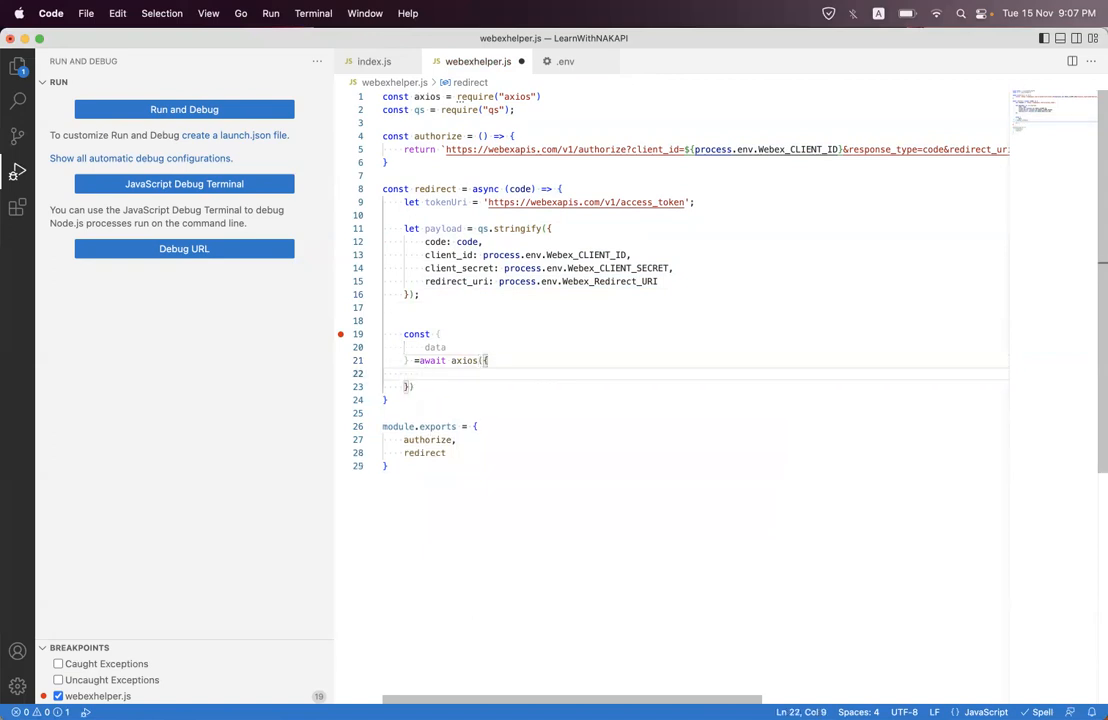
pyautogui.write('url:to')
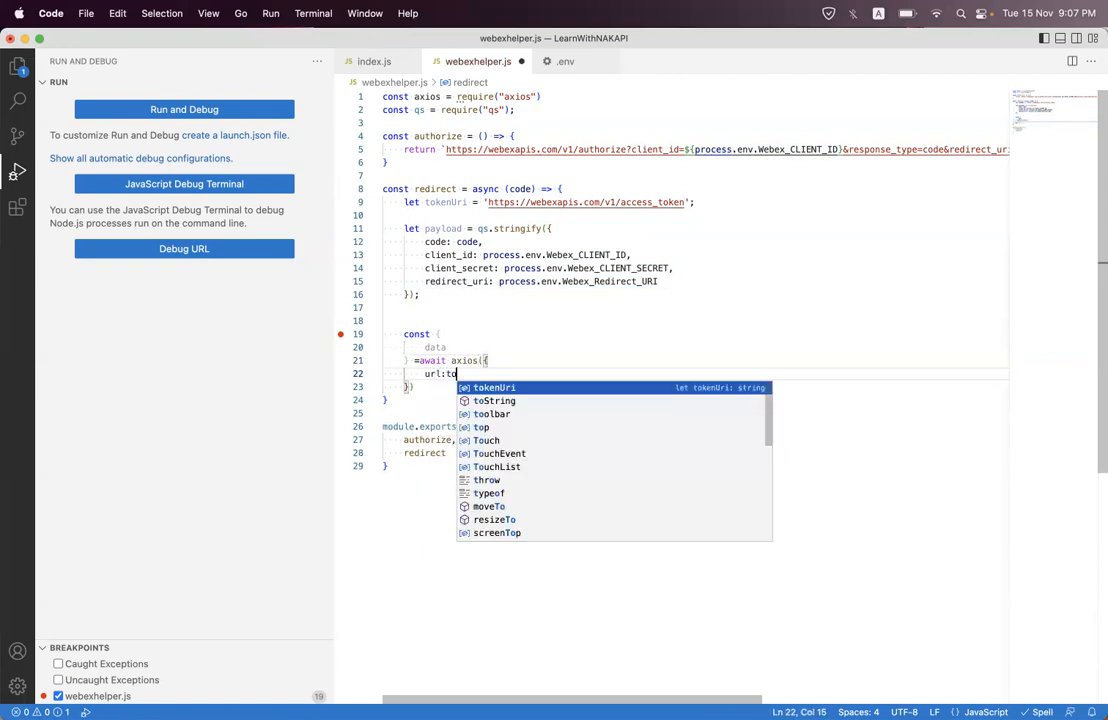
pyautogui.write('kenUri,')
pyautogui.press('Return')
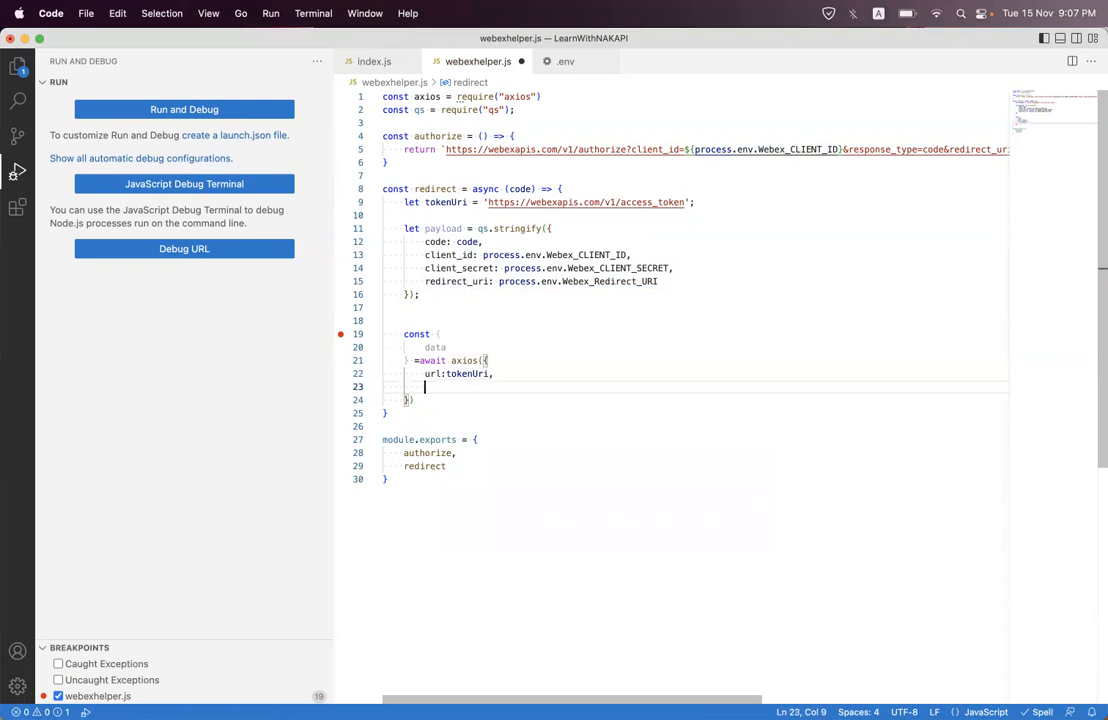
pyautogui.write('method')
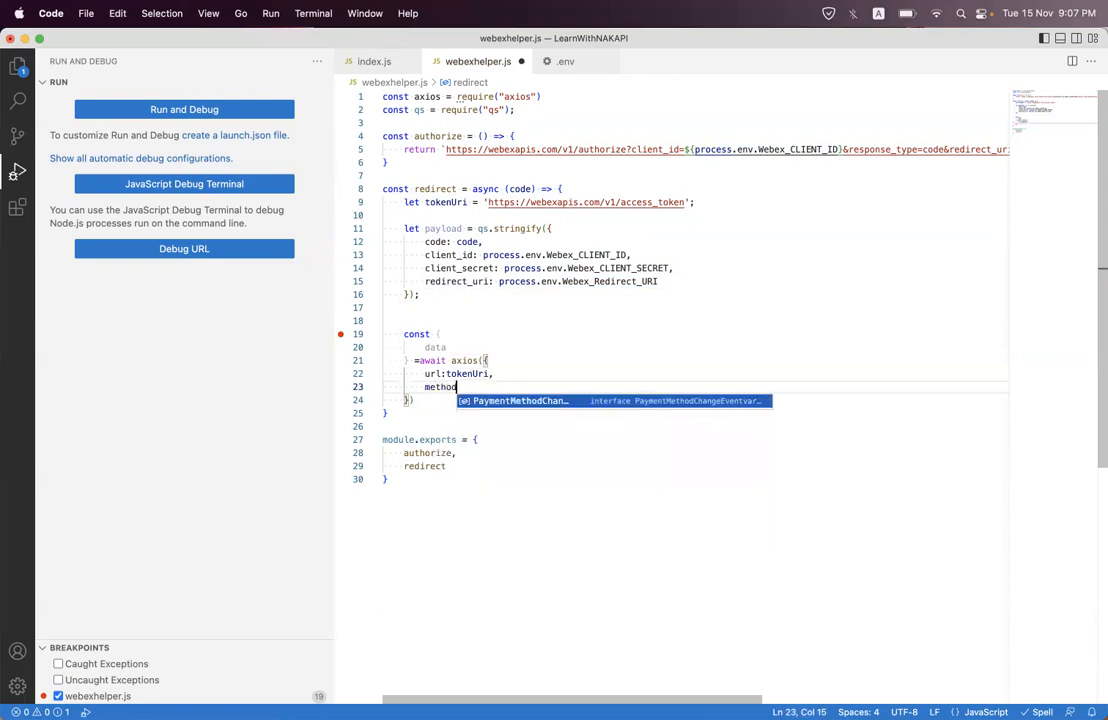
pyautogui.write(":'post'")
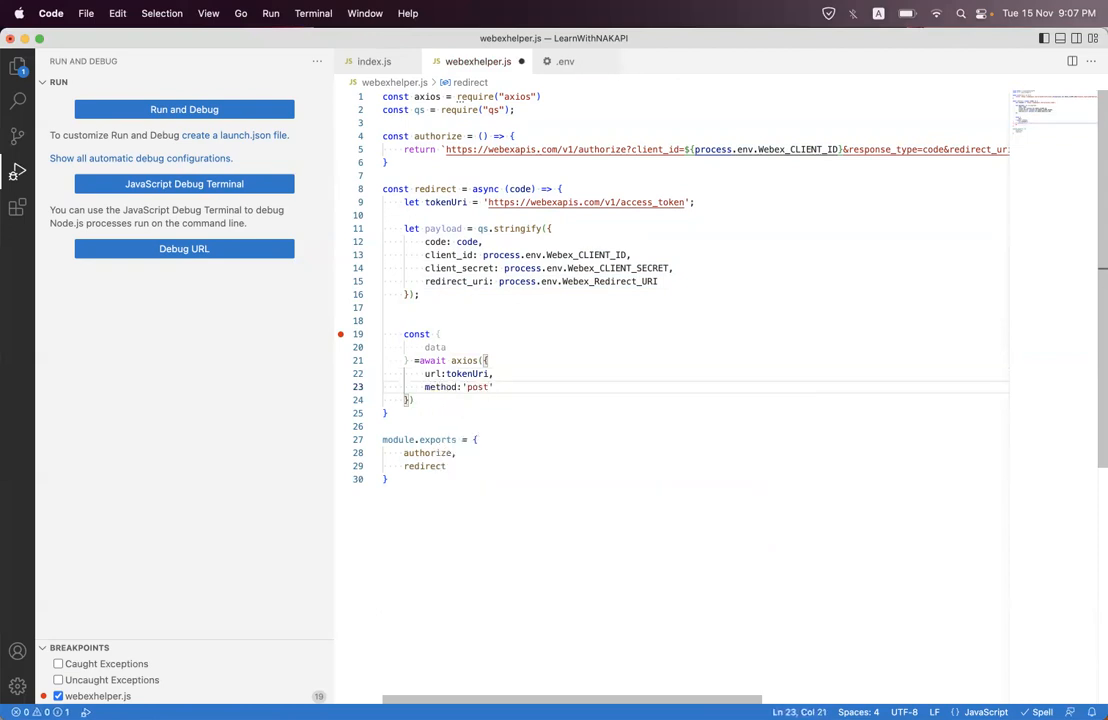
pyautogui.write(',')
pyautogui.press('Return')
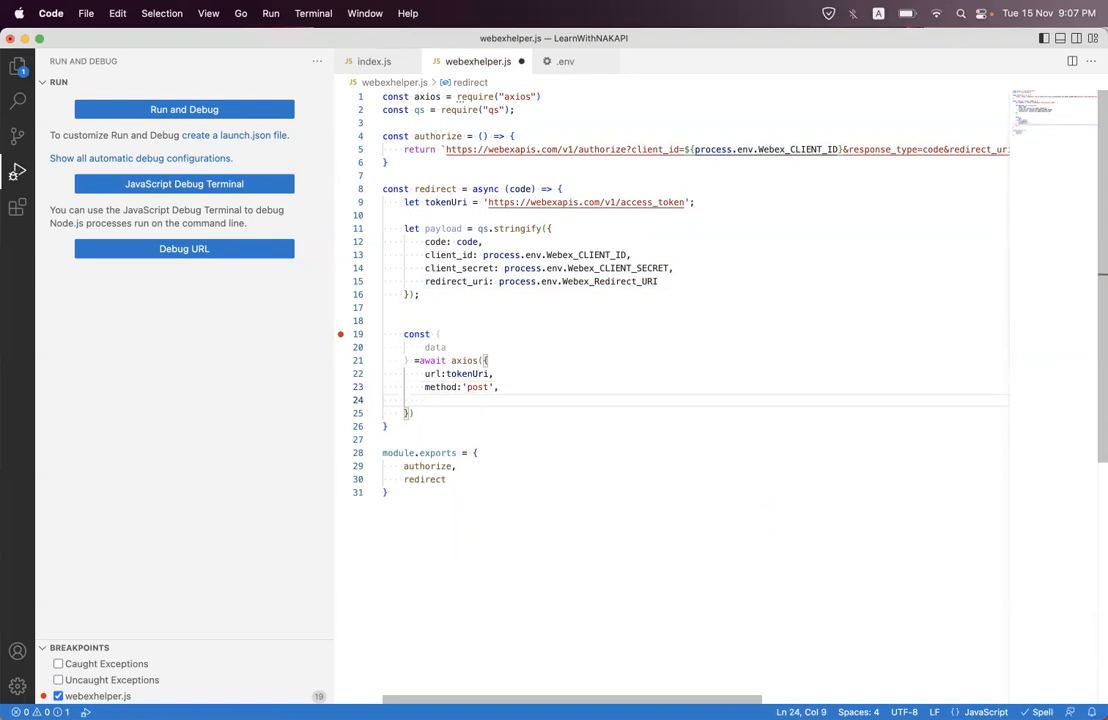
pyautogui.write('headers:')
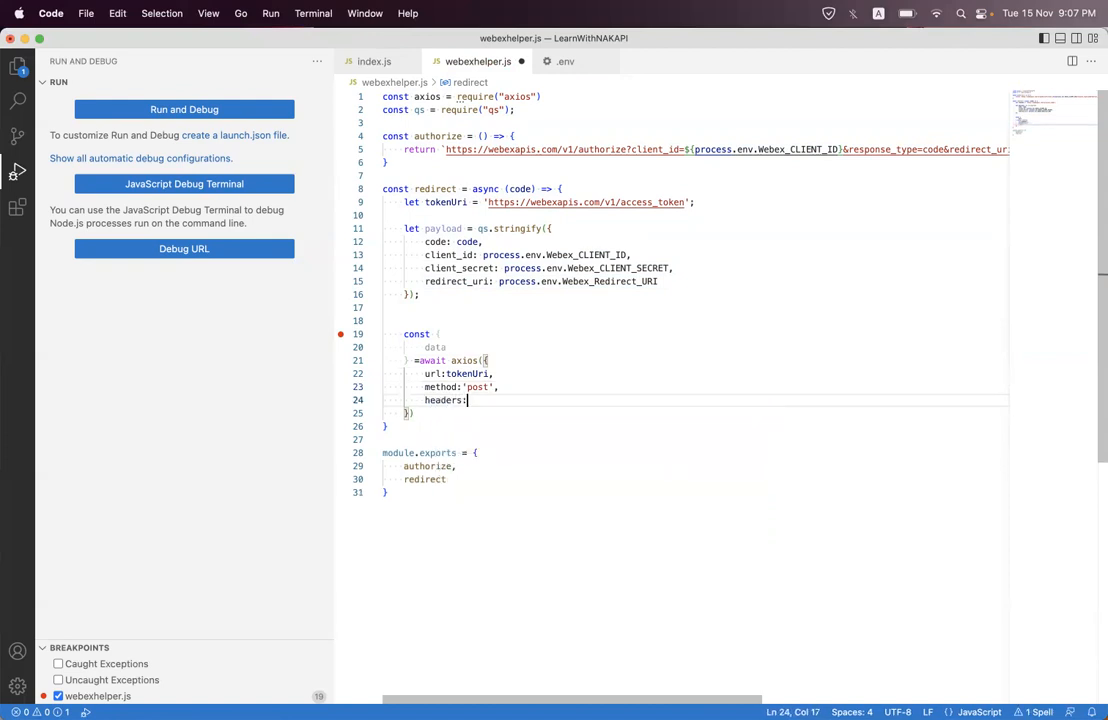
# Add a headers object with 'Content-Type': 'x-www-form-urlencoded'.
pyautogui.press('Return')
pyautogui.write('{')
pyautogui.press('Return')
pyautogui.write("'C")
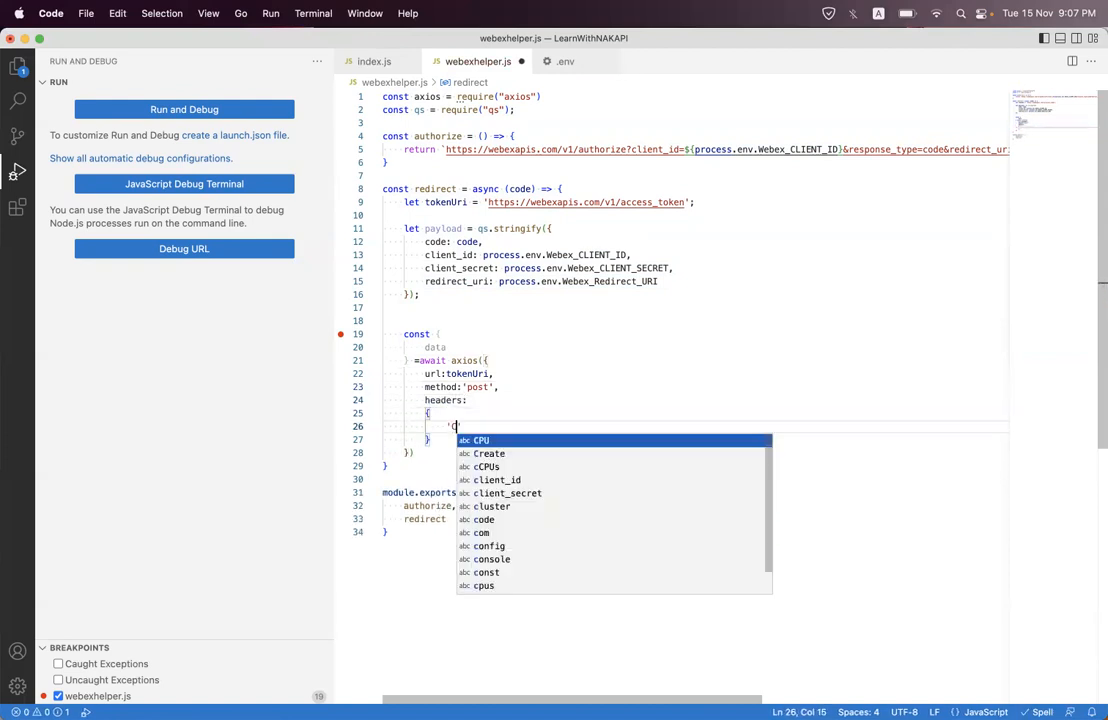
pyautogui.write('ontent-t')
pyautogui.press('BackSpace')
pyautogui.press('BackSpace')
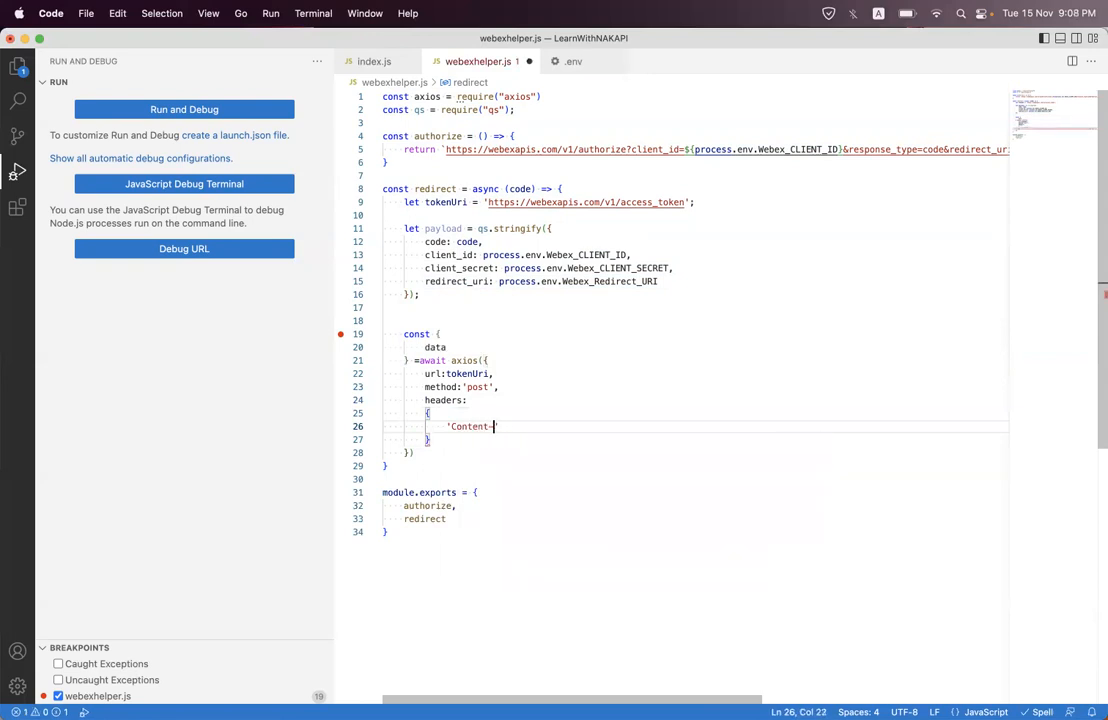
pyautogui.write("-Type':")
pyautogui.press('Return')
pyautogui.press('BackSpace')
pyautogui.press('BackSpace')
pyautogui.press('BackSpace')
pyautogui.write('x-www-')
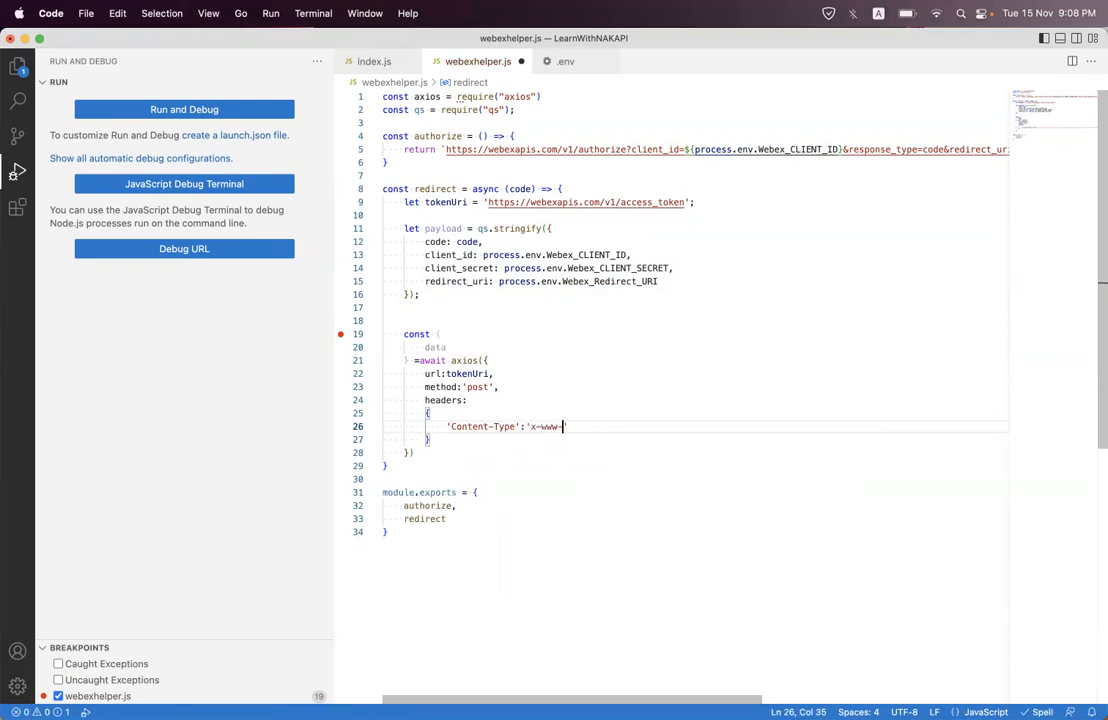
pyautogui.write('form-urlenc')
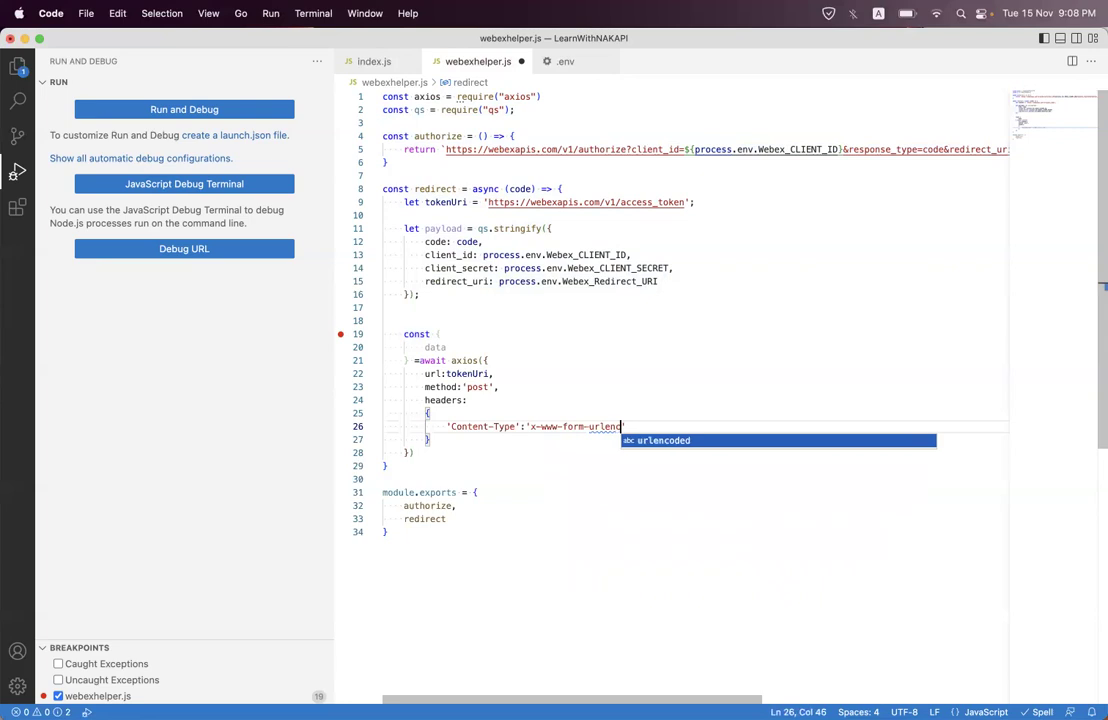
pyautogui.press('Return')
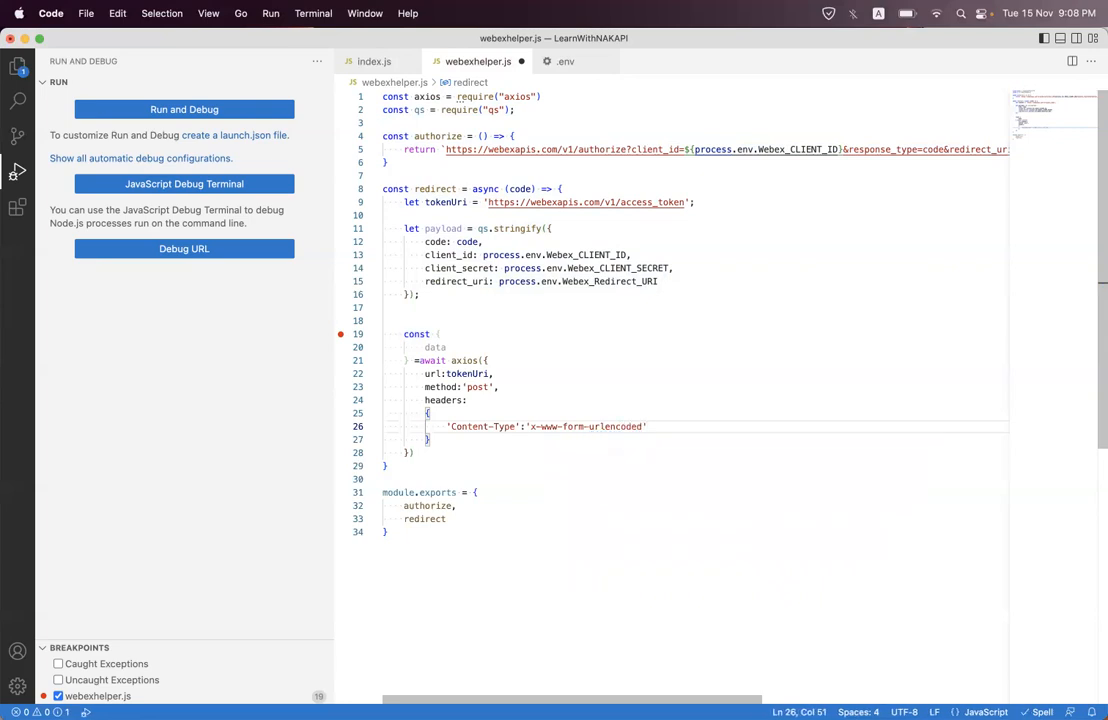
# Send data: payload in the request and chain .then(response=>{return response;}).
pyautogui.click(430, 439)
pyautogui.write(',')
pyautogui.press('Return')
pyautogui.write('dat')
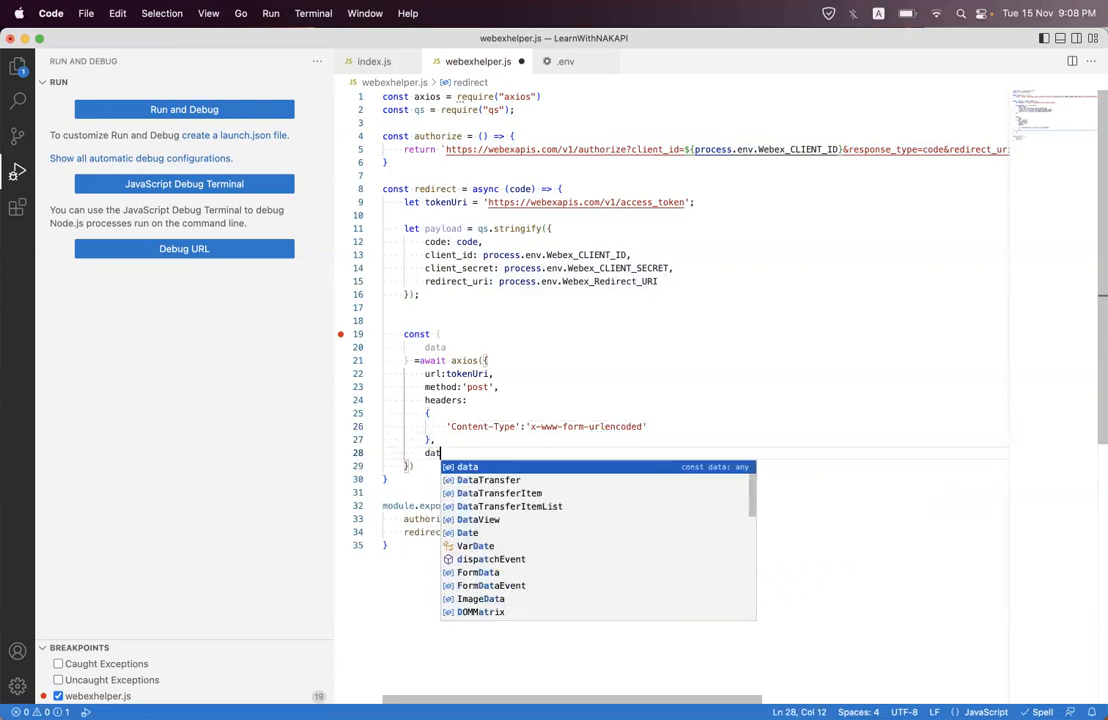
pyautogui.write('a:py')
pyautogui.press('Return')
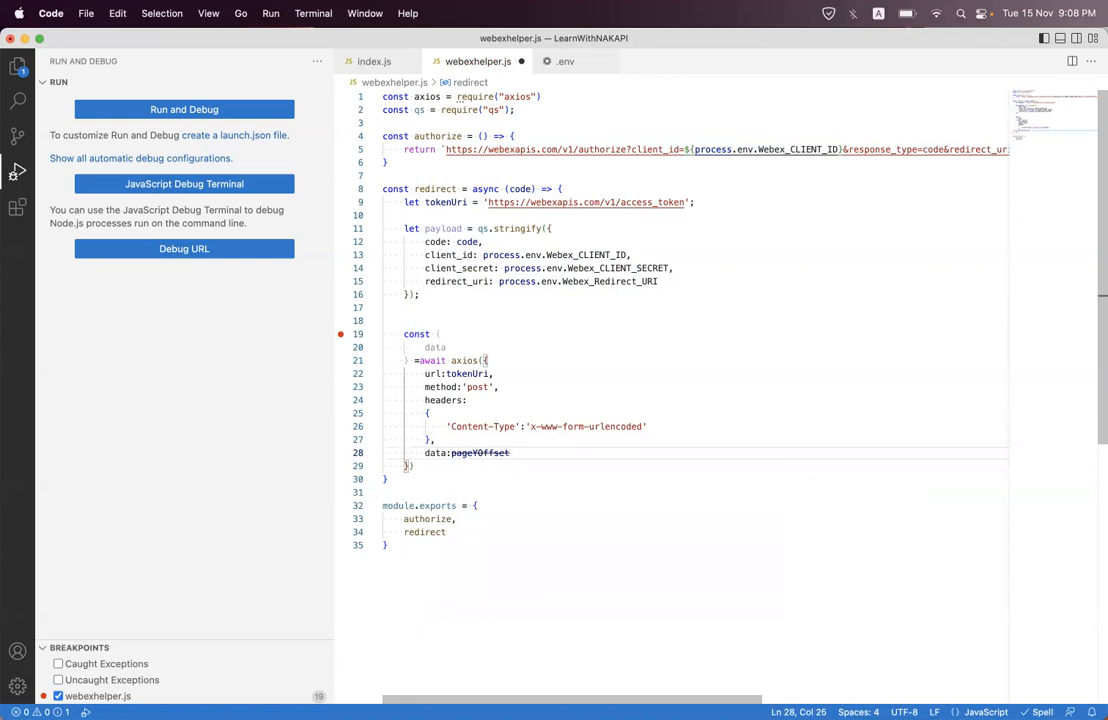
pyautogui.press('super+z')
pyautogui.write('ay')
pyautogui.press('Return')
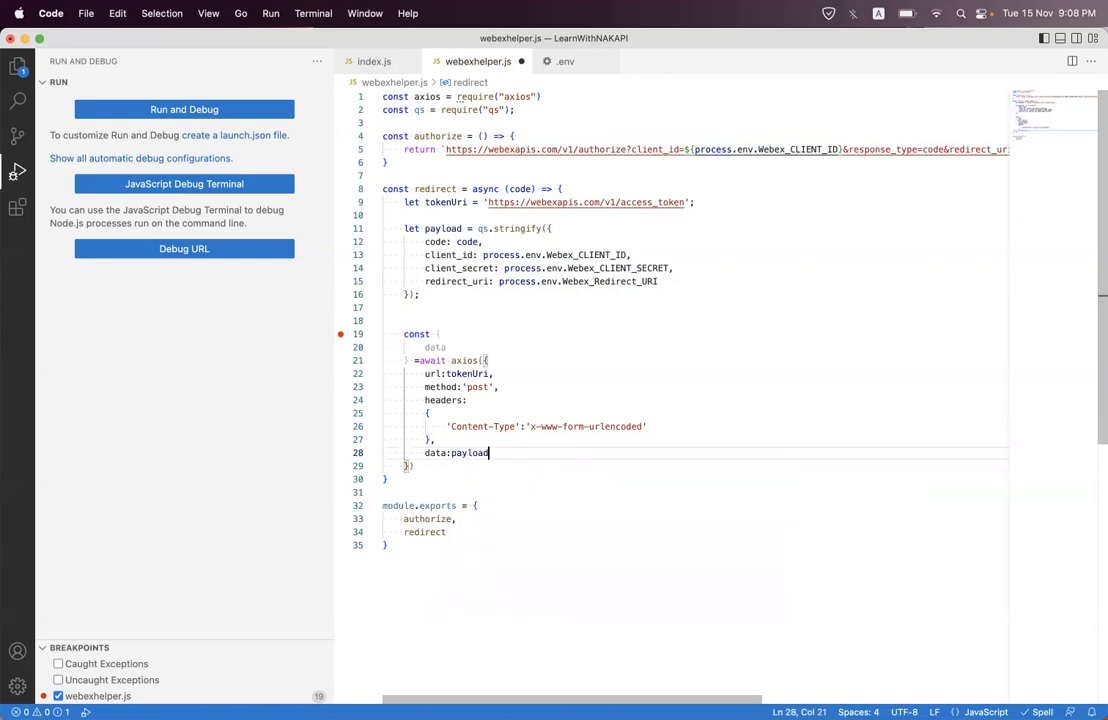
pyautogui.press('Down')
pyautogui.write('.t')
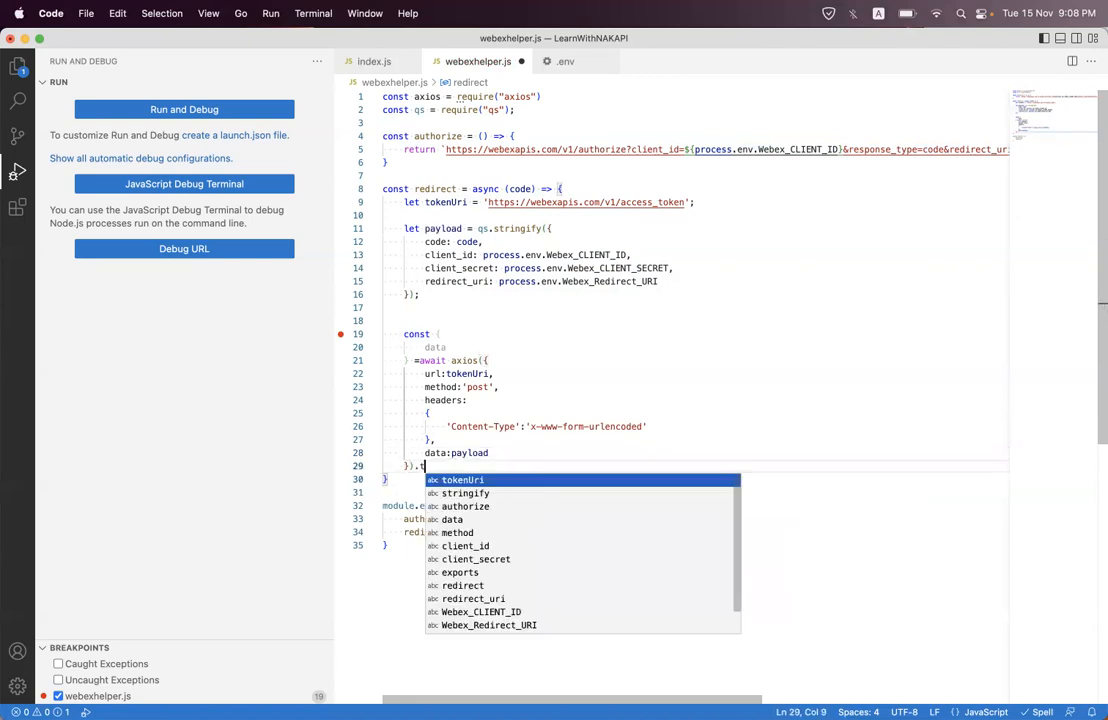
pyautogui.write('ehn')
pyautogui.press('BackSpace')
pyautogui.press('BackSpace')
pyautogui.press('BackSpace')
pyautogui.write('(')
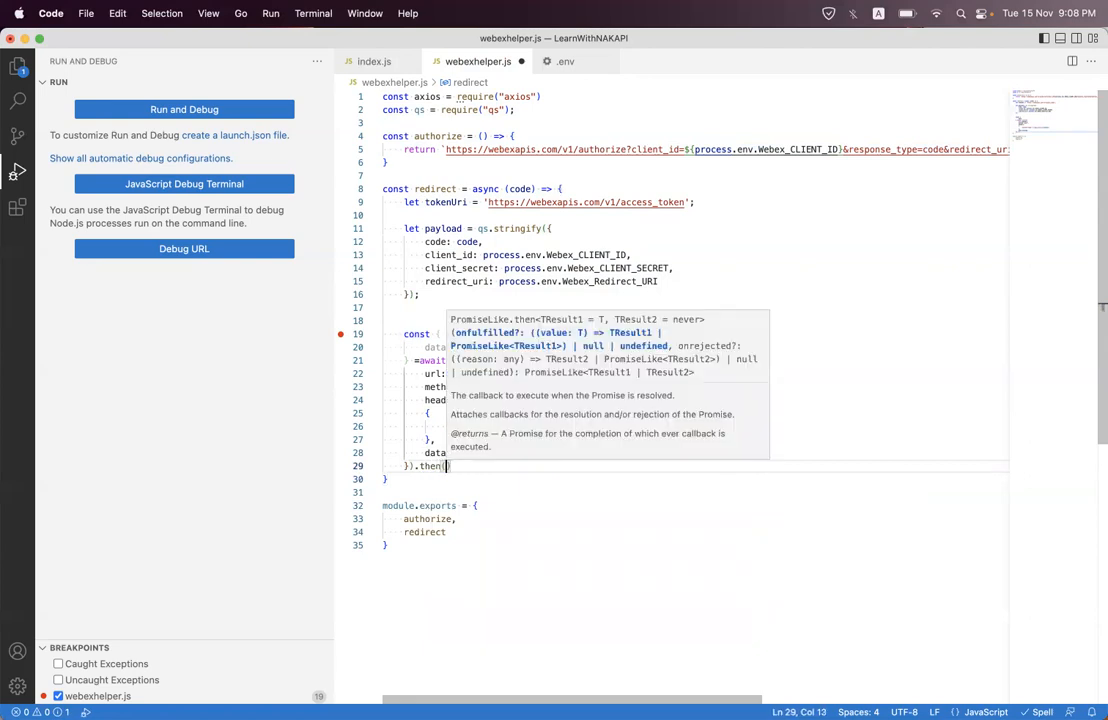
pyautogui.write('respon')
pyautogui.press('Return')
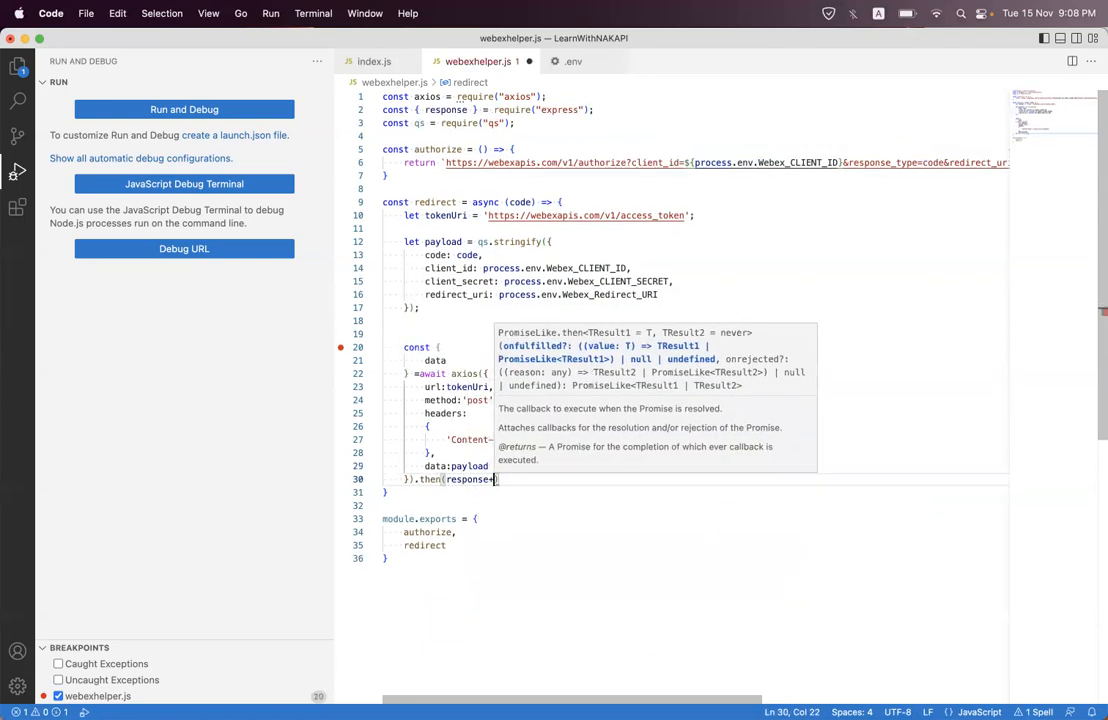
pyautogui.write('=>')
pyautogui.press('Return')
pyautogui.write('//')
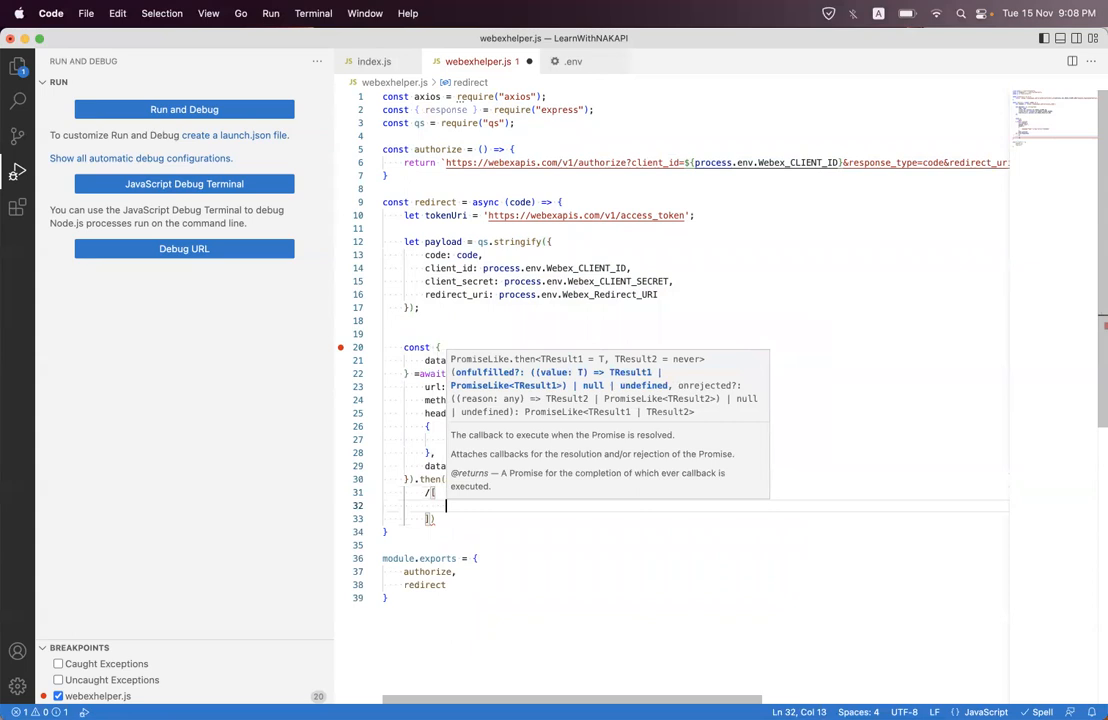
pyautogui.press('BackSpace')
pyautogui.press('BackSpace')
pyautogui.press('BackSpace')
pyautogui.write('response=>')
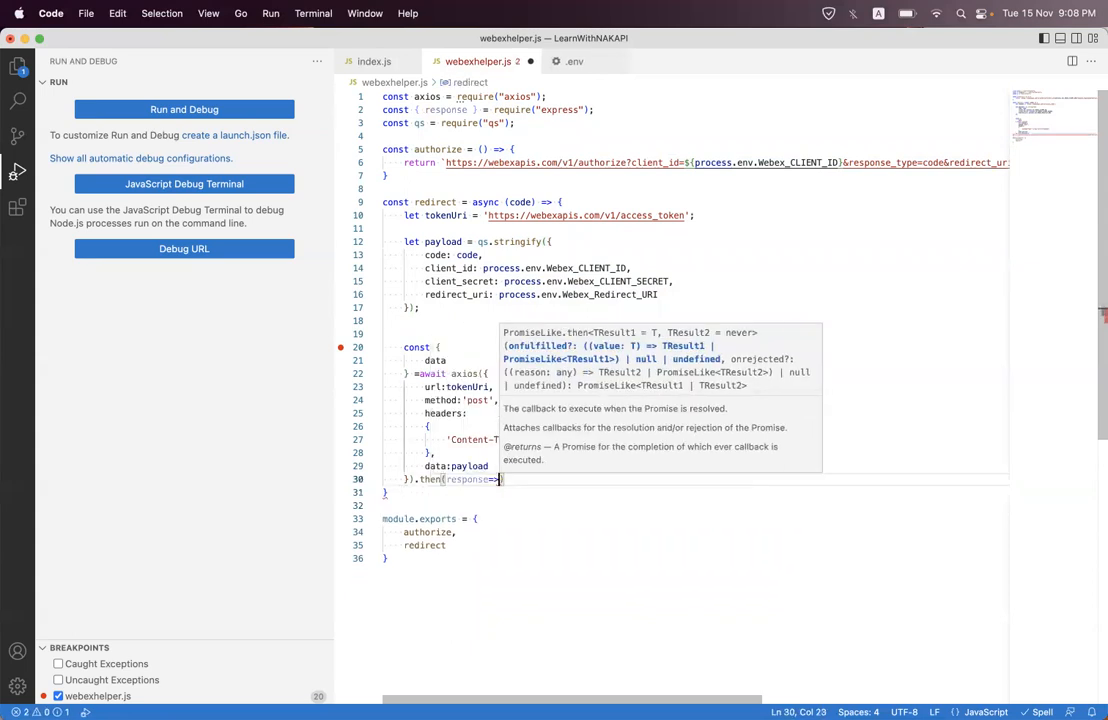
pyautogui.write('{')
pyautogui.press('Return')
pyautogui.write('retur')
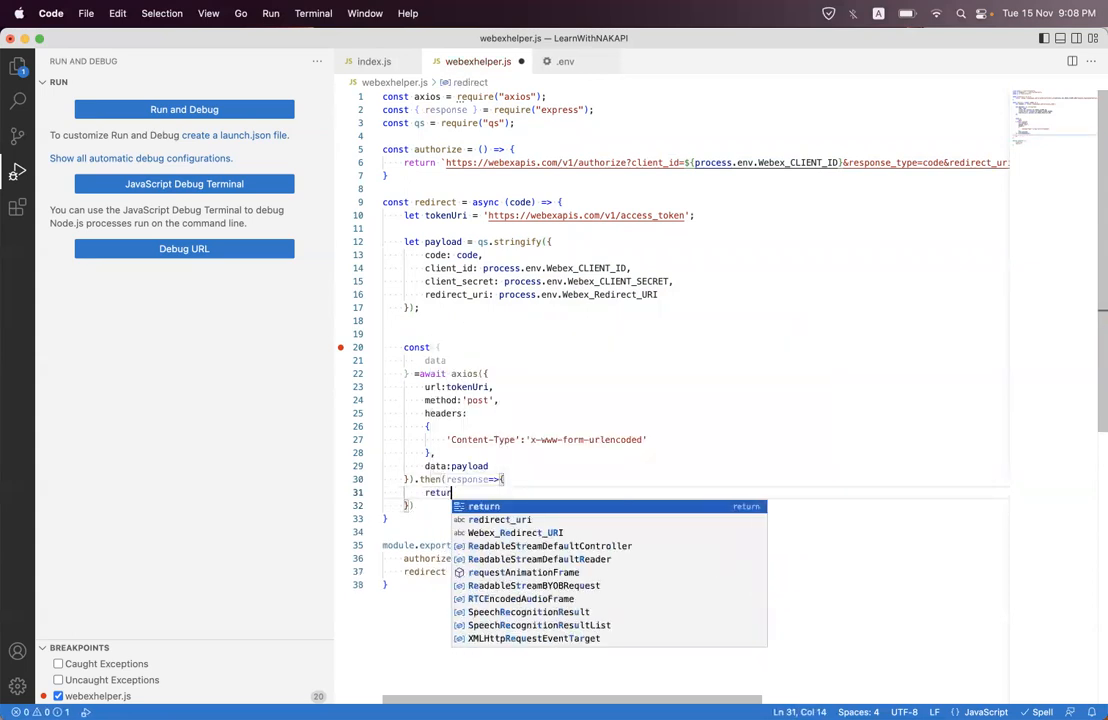
pyautogui.write('n respo')
pyautogui.press('Return')
pyautogui.write(';')
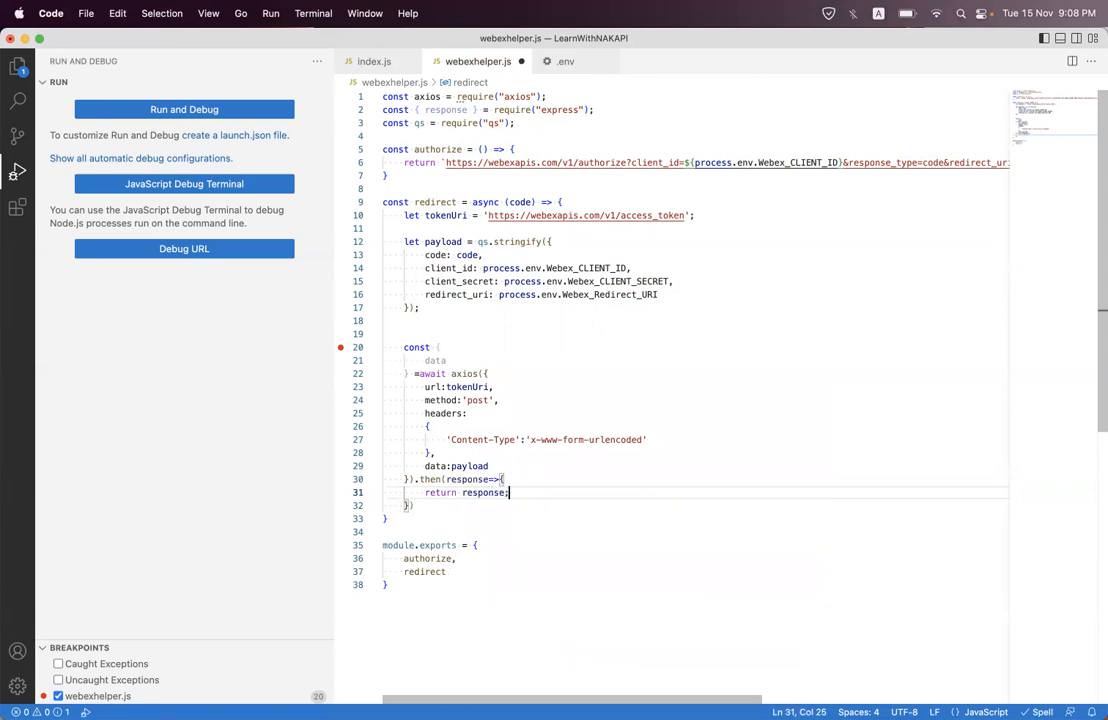
# Add .catch(error=>{return error;}) and return data;, then format and save the file.
pyautogui.click(415, 505)
pyautogui.write('.')
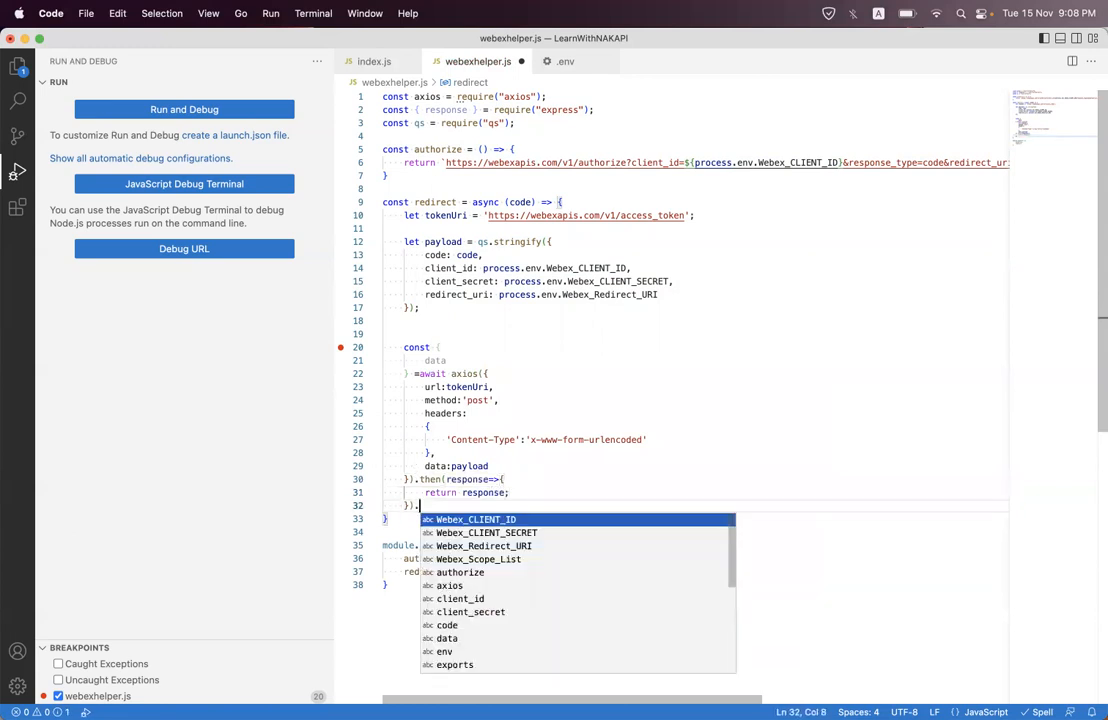
pyautogui.write('catch(error=>')
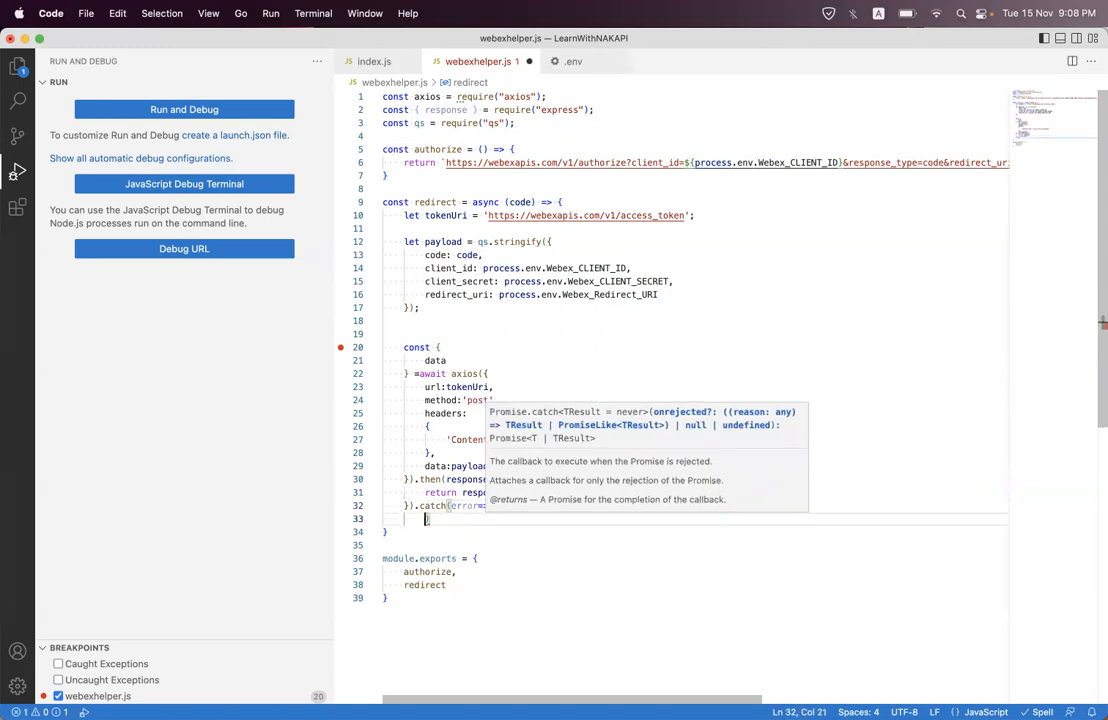
pyautogui.press('Return')
pyautogui.write('{')
pyautogui.press('Return')
pyautogui.write('return erro')
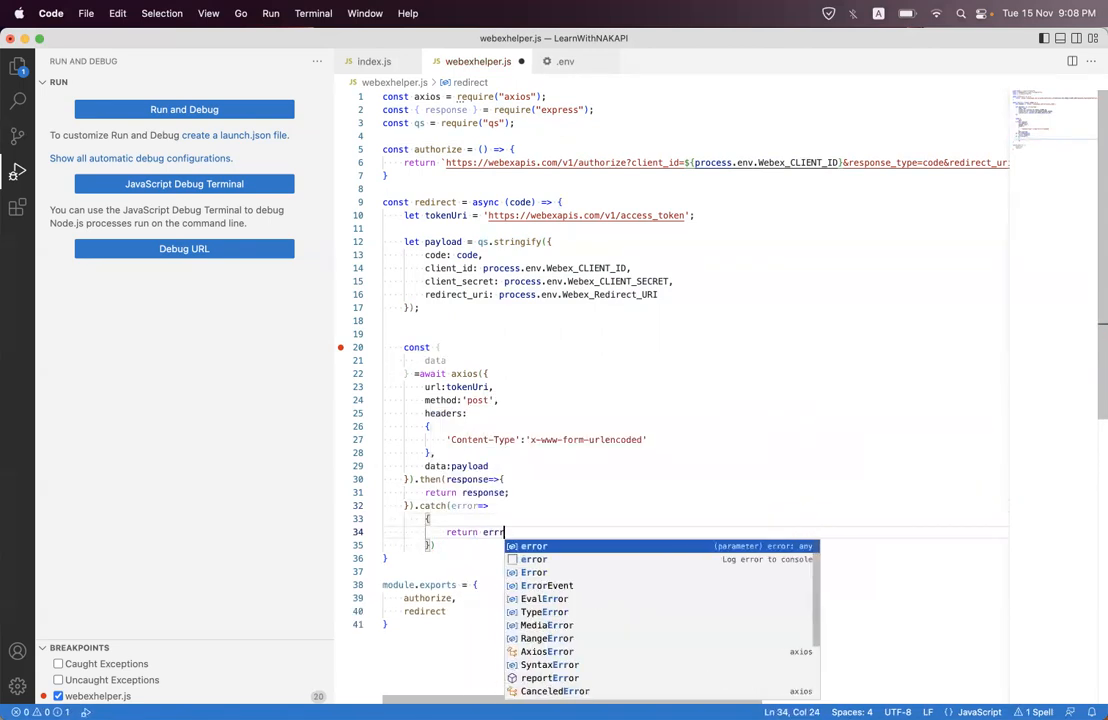
pyautogui.write('r;')
pyautogui.click(440, 544)
pyautogui.write(';')
pyautogui.press('Return')
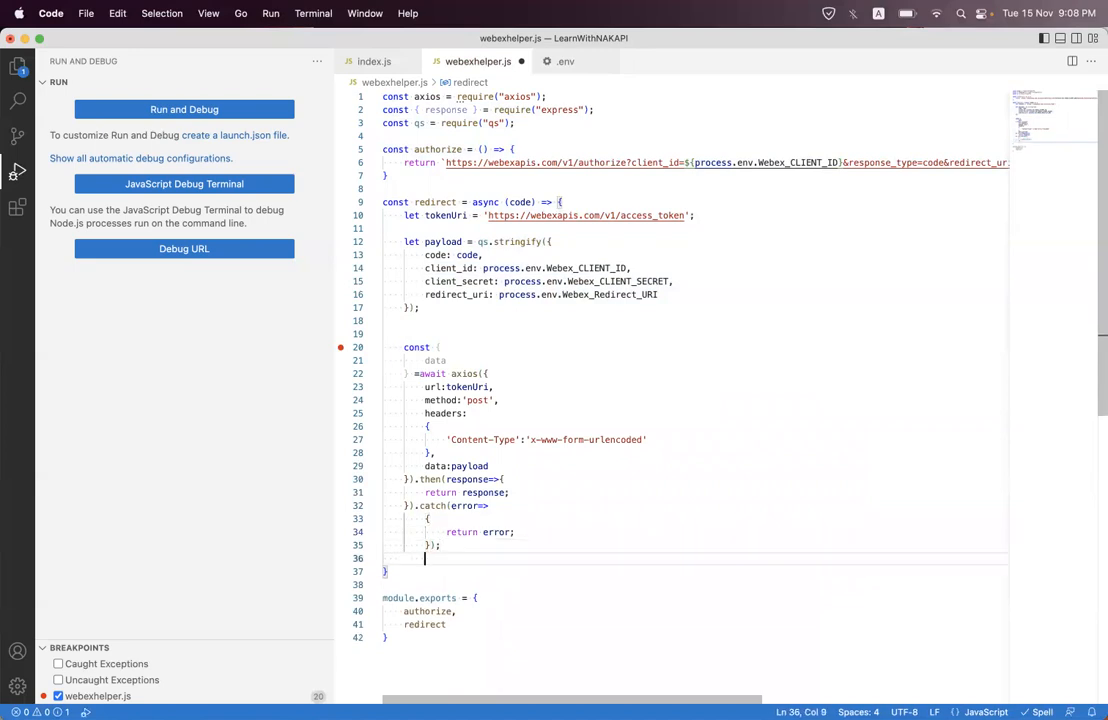
pyautogui.press('Return')
pyautogui.write('return d')
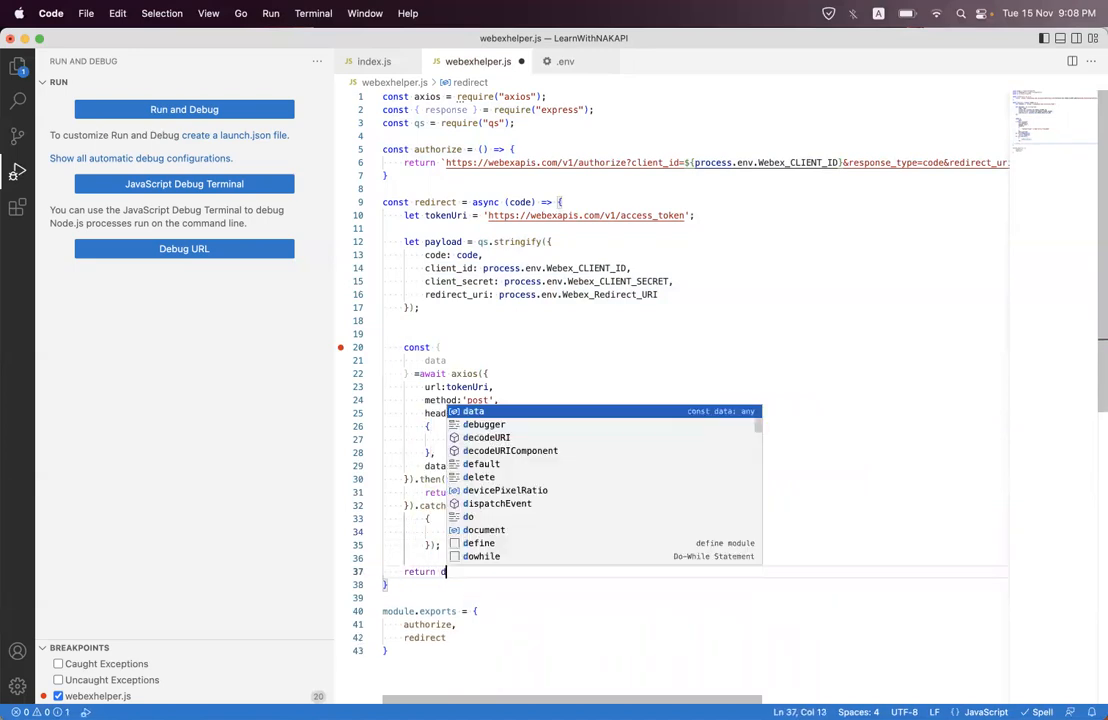
pyautogui.write('ata;')
pyautogui.press('super+a')
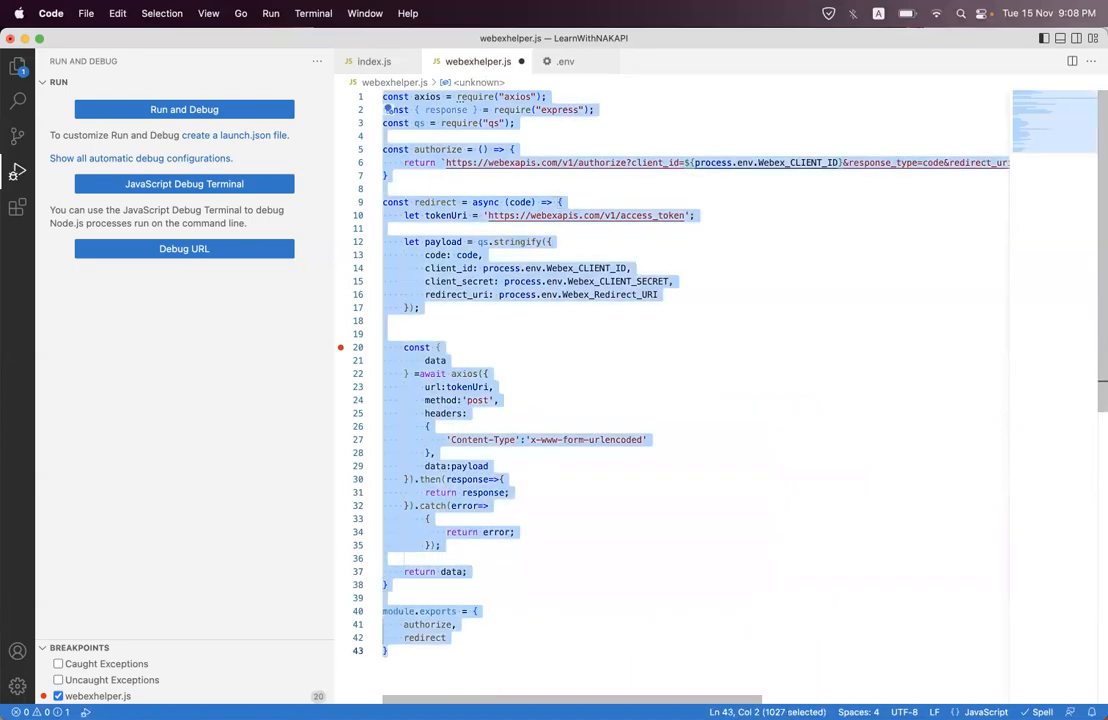
pyautogui.press('super+s')
pyautogui.click(503, 532)
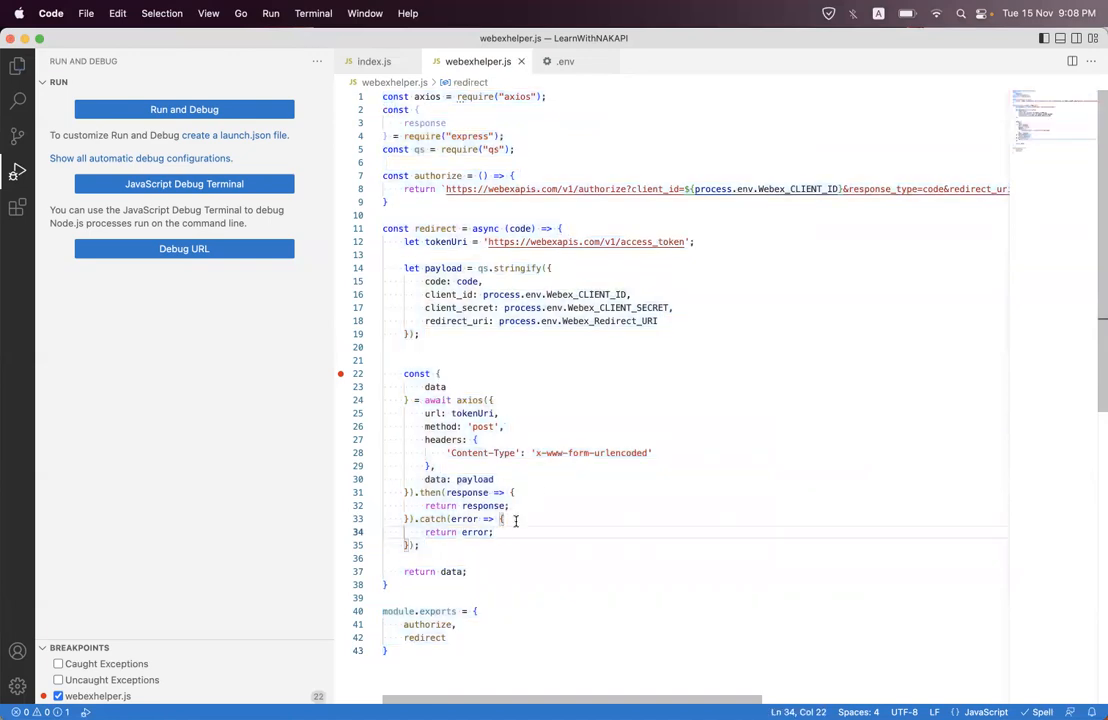
# Set a breakpoint on line 14 and run npm start in a new terminal under the debugger.
pyautogui.click(341, 268)
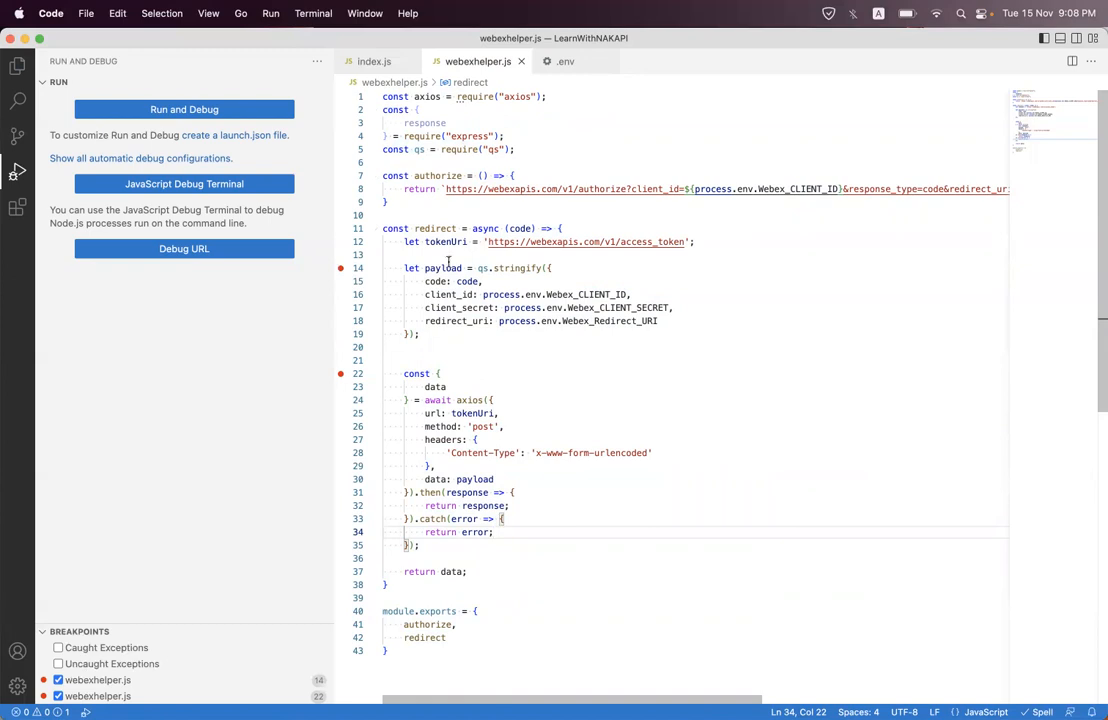
pyautogui.click(315, 15)
pyautogui.click(323, 40)
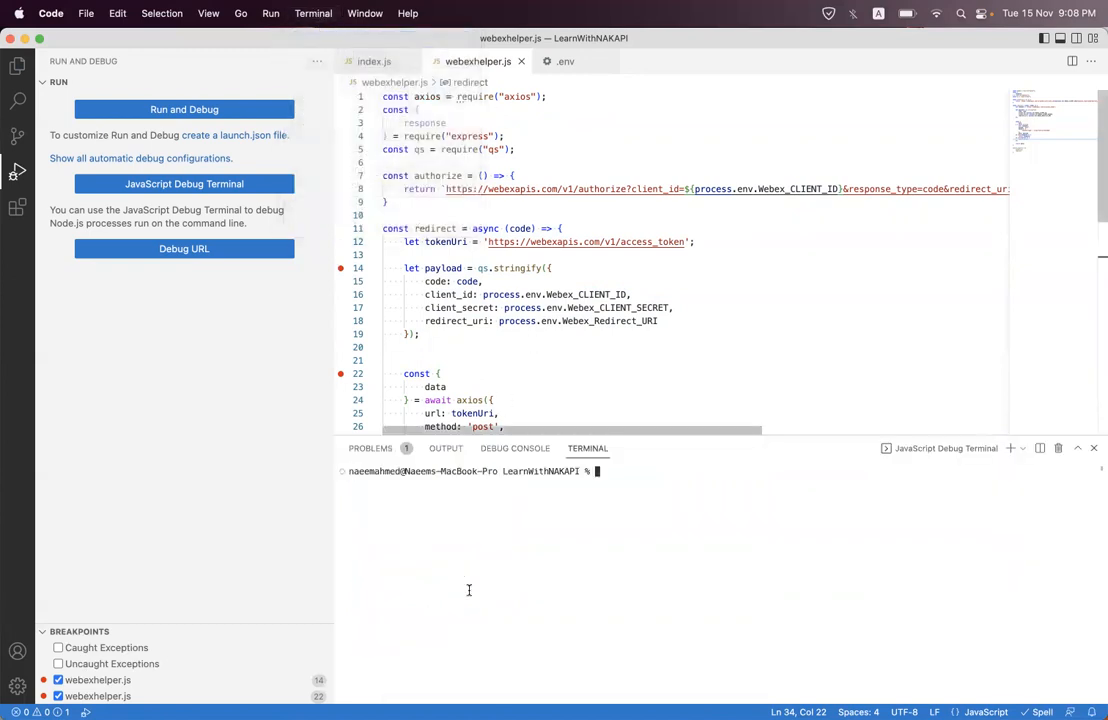
pyautogui.write('npm start')
pyautogui.press('Return')
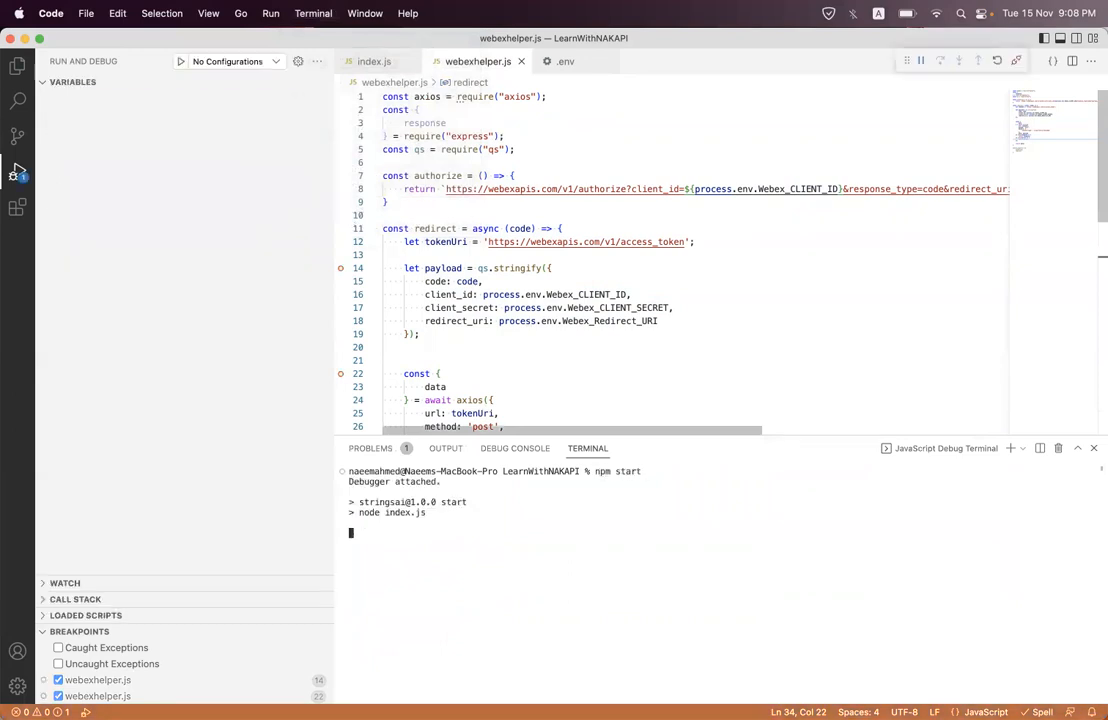
pyautogui.moveTo(803, 443); pyautogui.dragTo(801, 458)
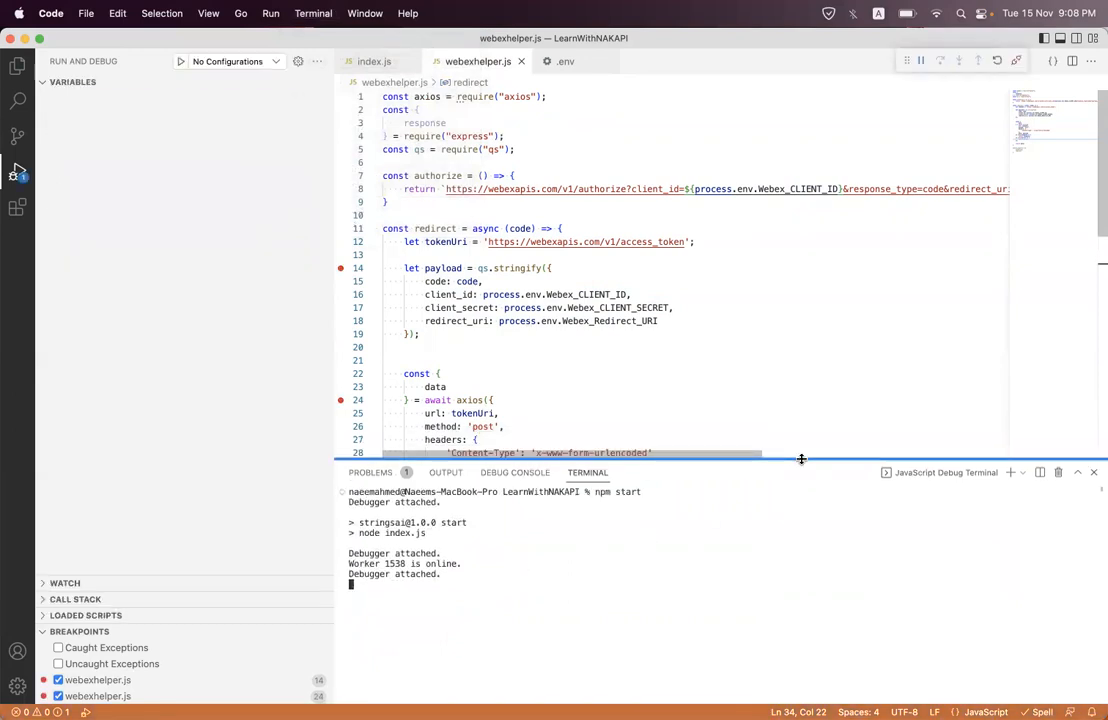
# Load localhost:4000/api/authorize/webex in Safari to start the Webex sign-in flow.
pyautogui.click(1073, 212)
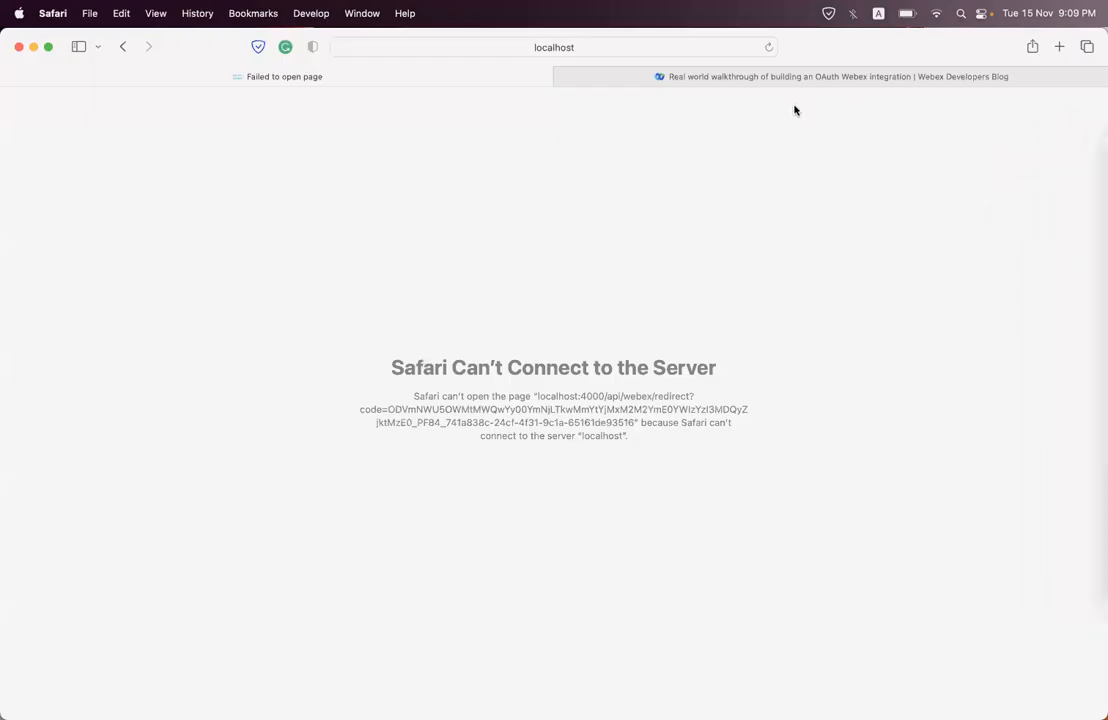
pyautogui.click(701, 49)
pyautogui.write('lc')
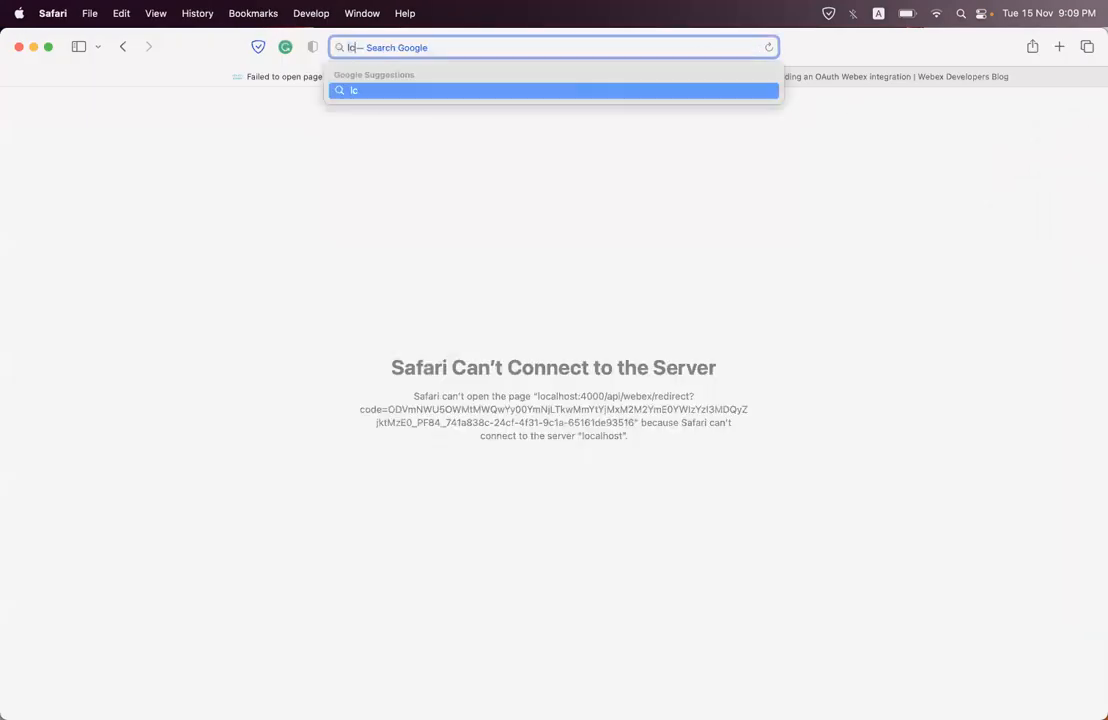
pyautogui.write('oc\\alh')
pyautogui.press('BackSpace')
pyautogui.press('BackSpace')
pyautogui.press('BackSpace')
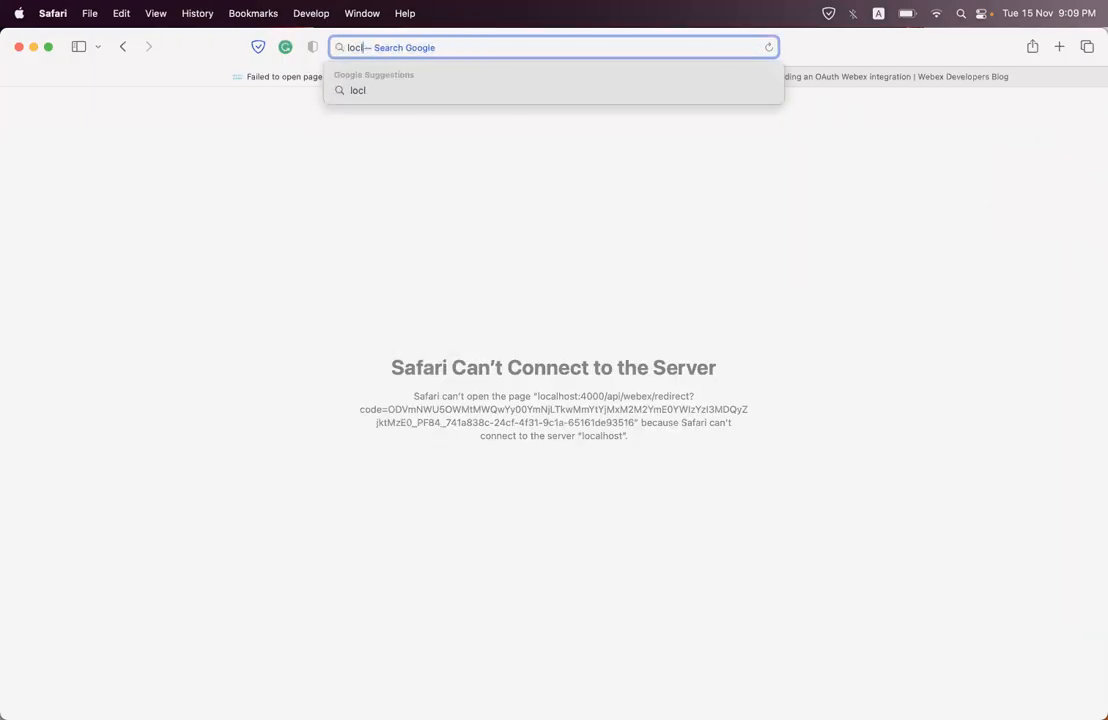
pyautogui.write('alh')
pyautogui.press('BackSpace')
pyautogui.press('BackSpace')
pyautogui.press('BackSpace')
pyautogui.write('alhost:')
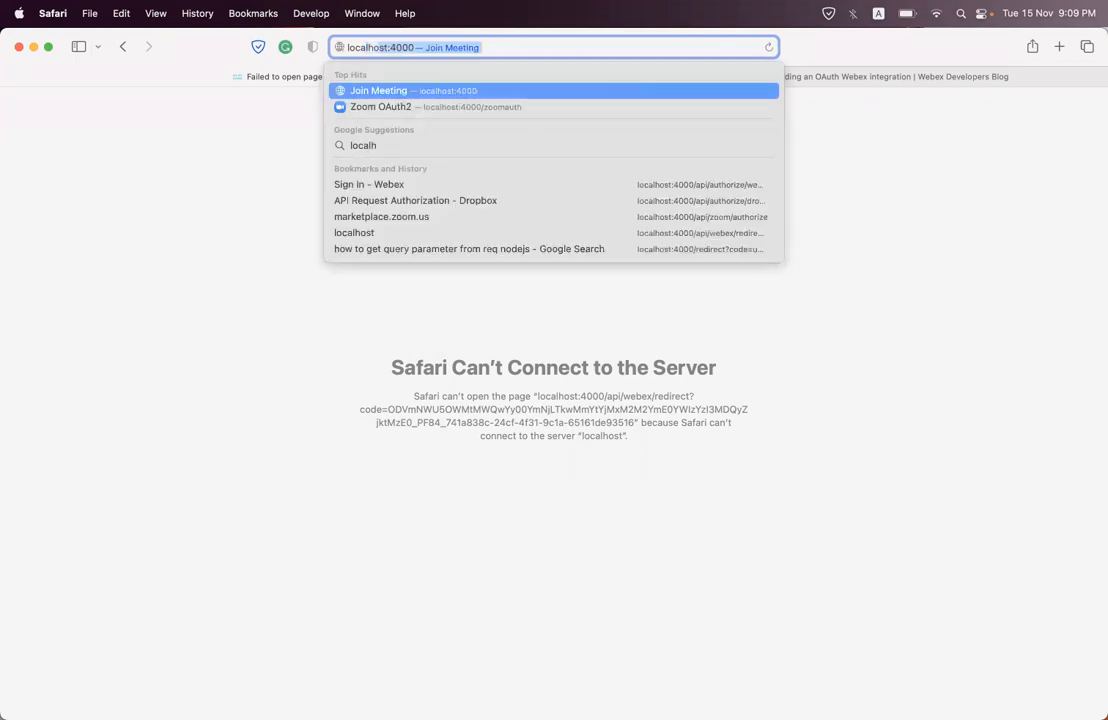
pyautogui.press('BackSpace')
pyautogui.press('BackSpace')
pyautogui.write(':4000/a')
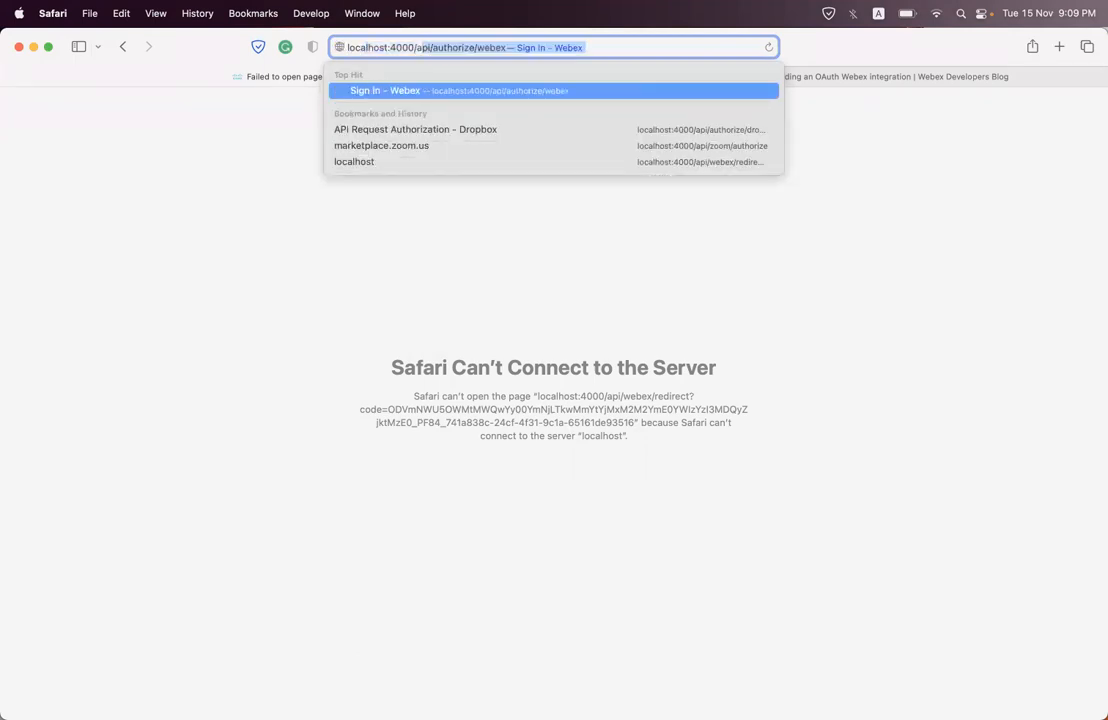
pyautogui.press('Return')
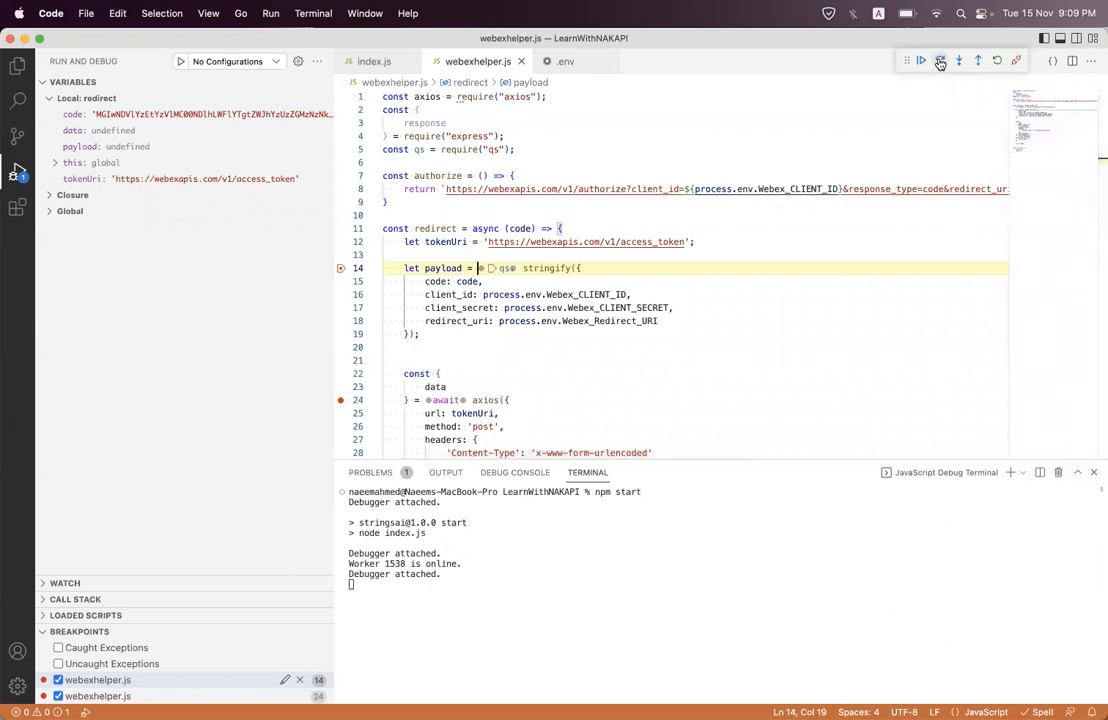
# Step past the payload, breakpoint the return response and return error lines, and continue execution.
pyautogui.click(940, 63)
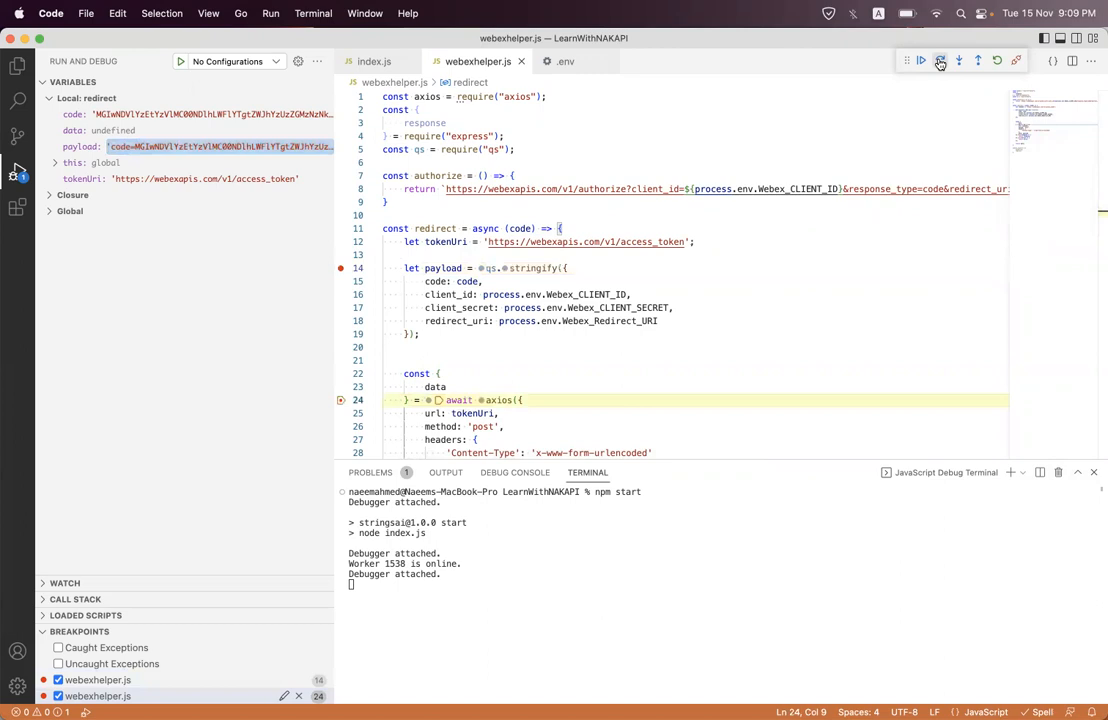
pyautogui.scroll(-5, 863, 265)
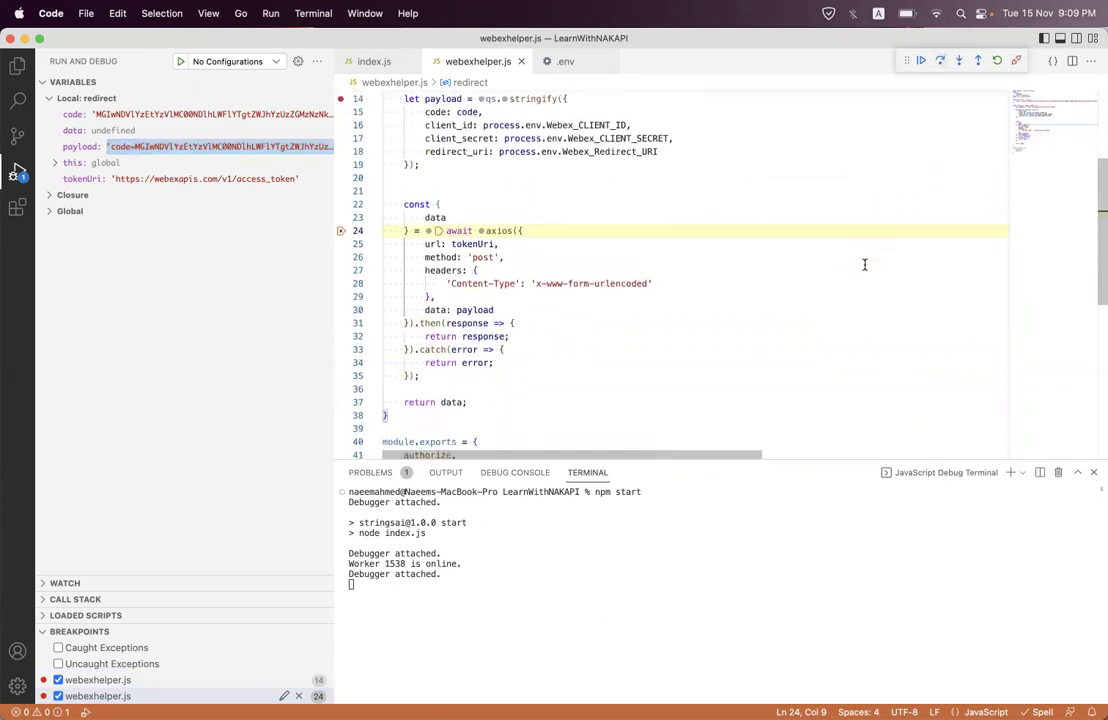
pyautogui.click(341, 330)
pyautogui.click(343, 356)
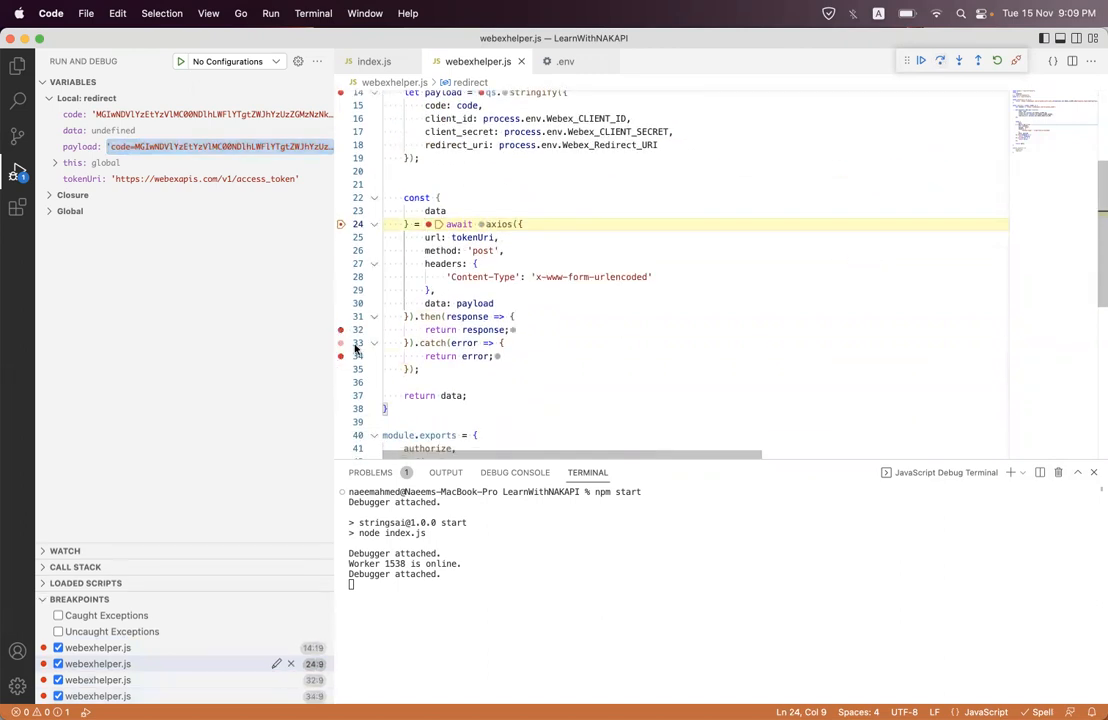
pyautogui.click(940, 61)
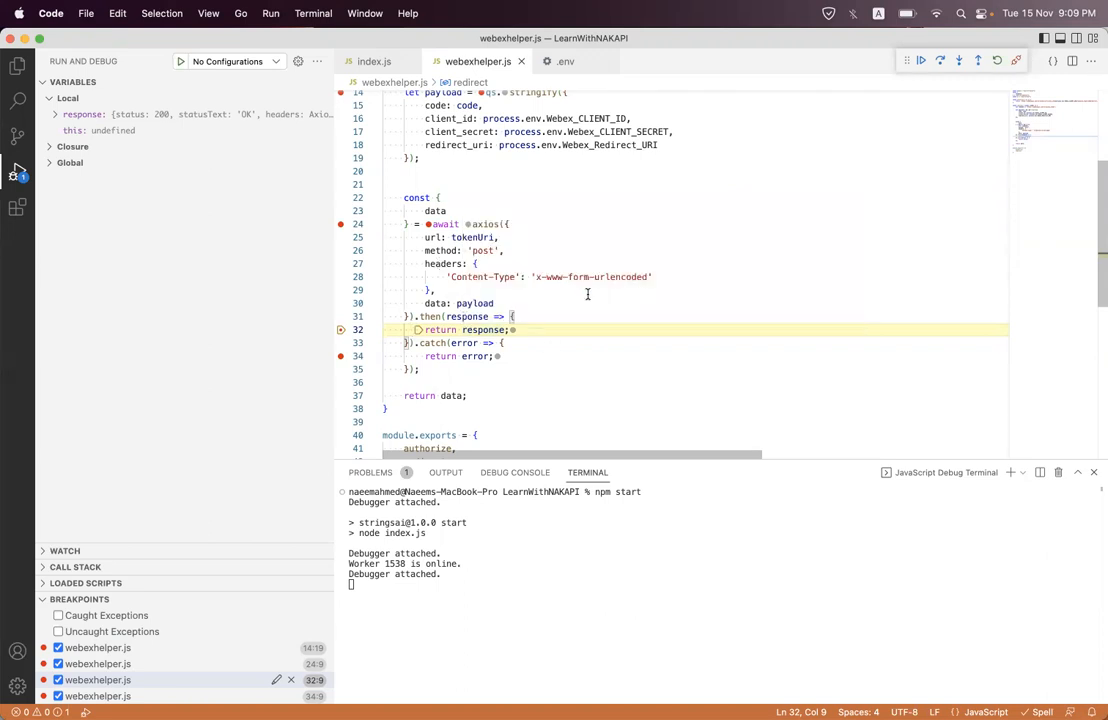
# Change Content-Type to 'application/x-www-form-urlencoded' and stop the app with Ctrl+C in the terminal.
pyautogui.click(538, 277)
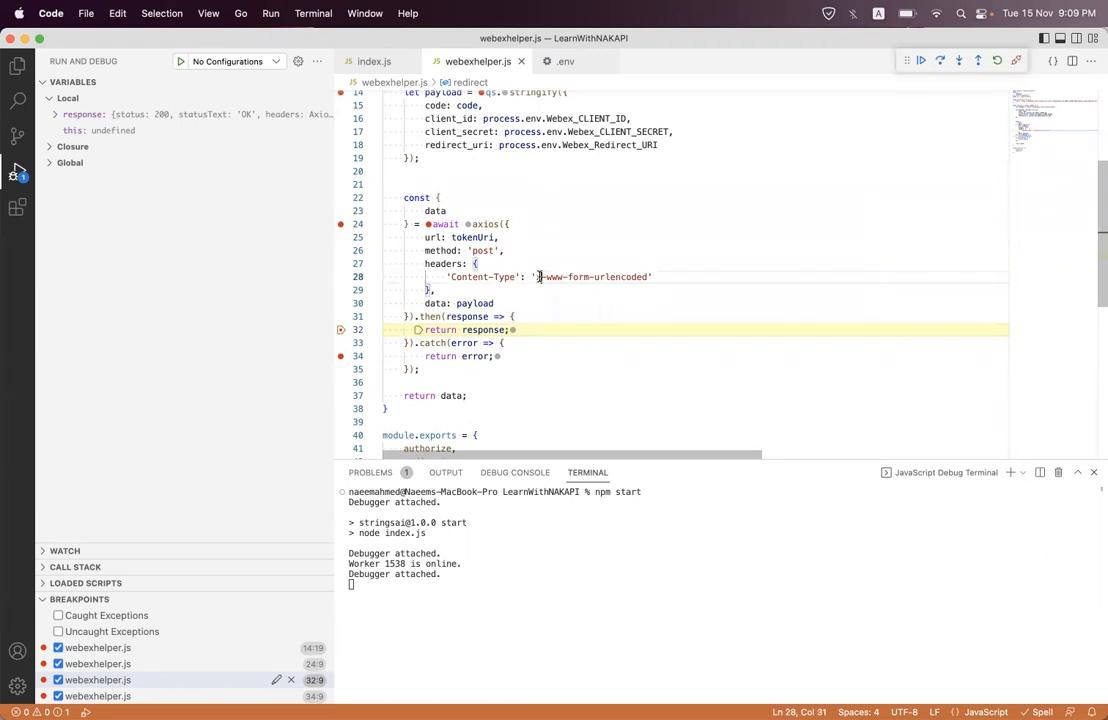
pyautogui.write('app')
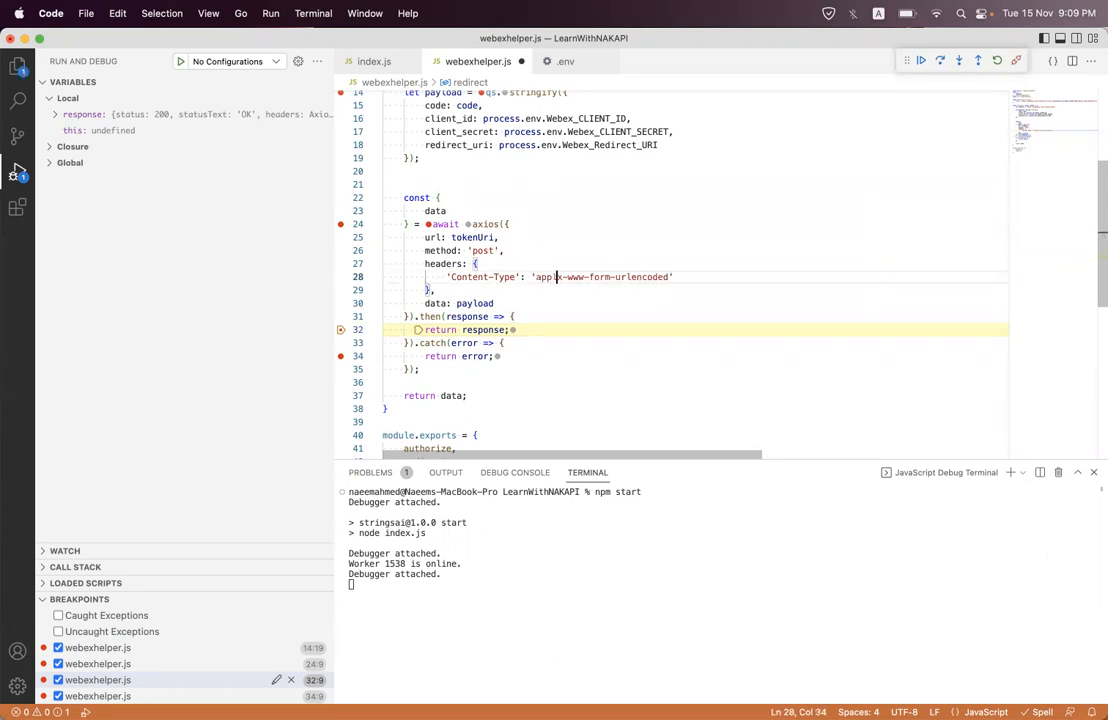
pyautogui.write('lication/')
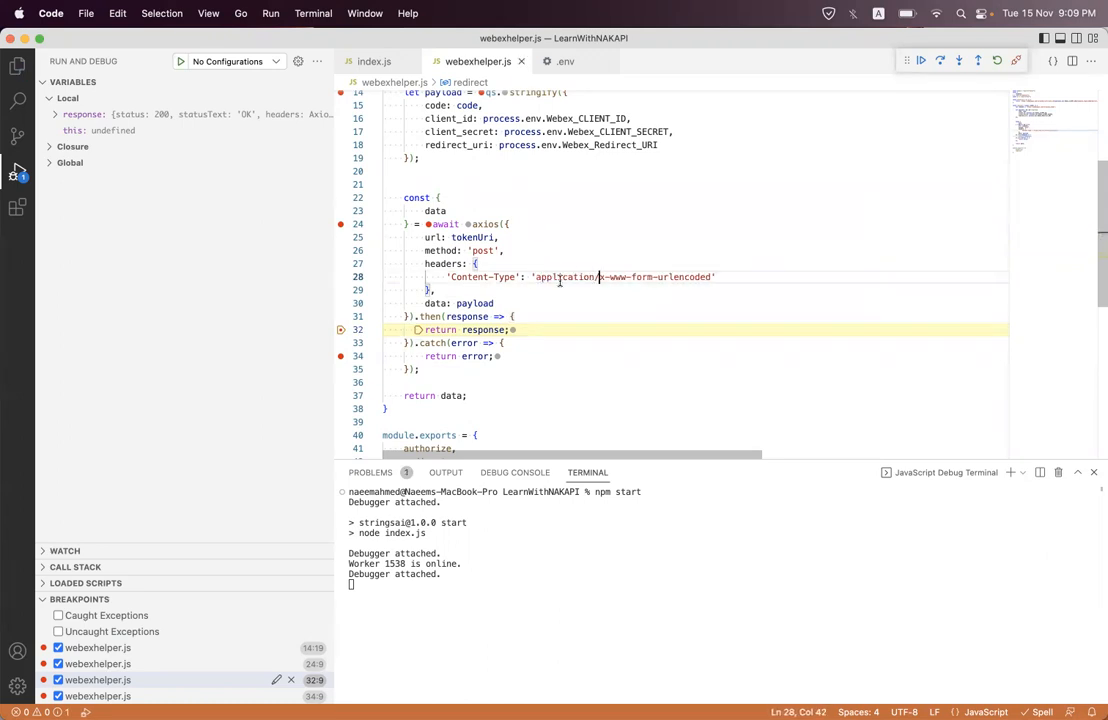
pyautogui.click(618, 290)
pyautogui.click(517, 584)
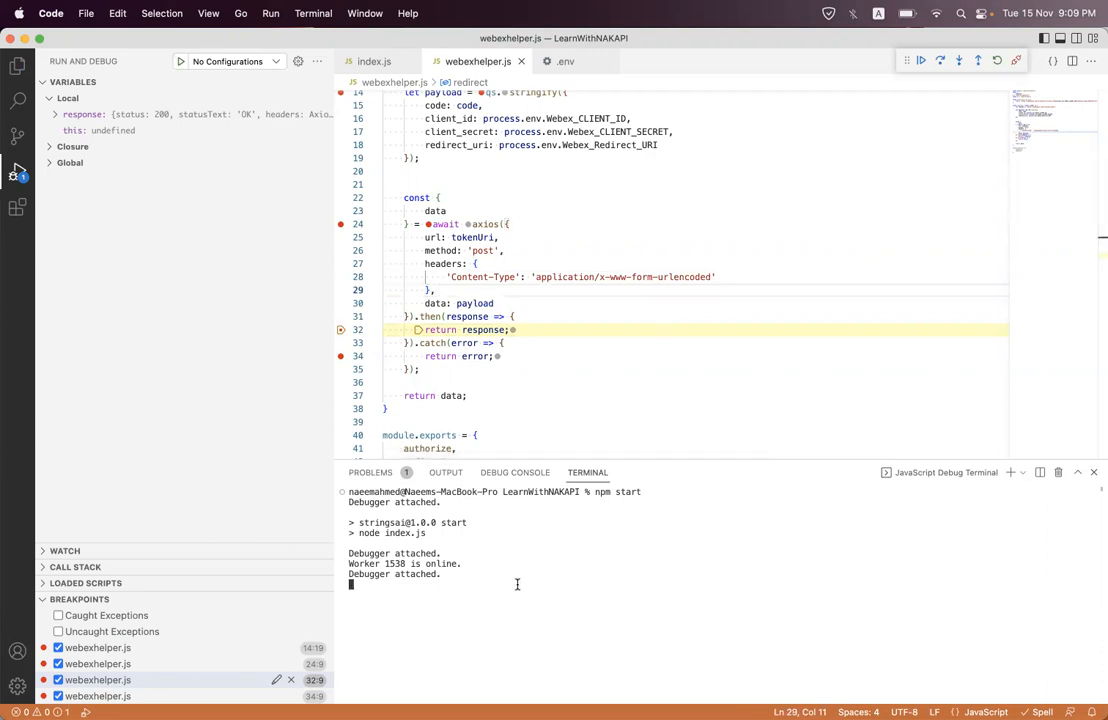
pyautogui.hotkey('ctrl', 'c')
# Clear the terminal, rerun npm start under the debugger, step over and continue to the catch breakpoint.
pyautogui.press('super+k')
pyautogui.write('npms t')
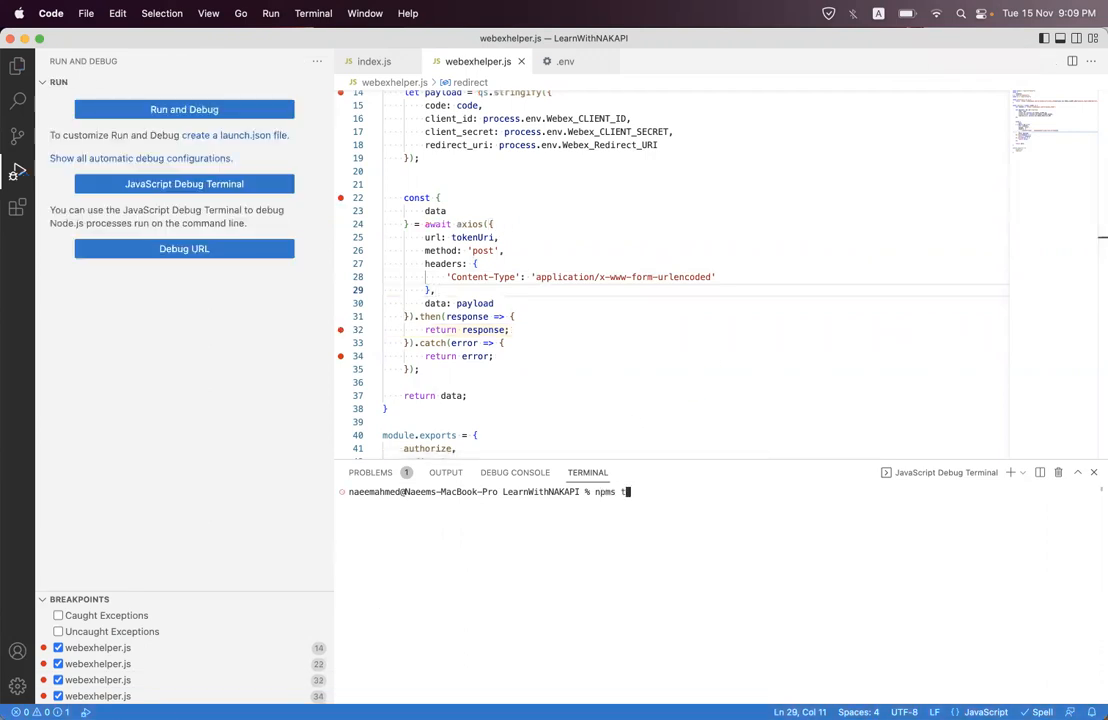
pyautogui.write('tart')
pyautogui.press('Return')
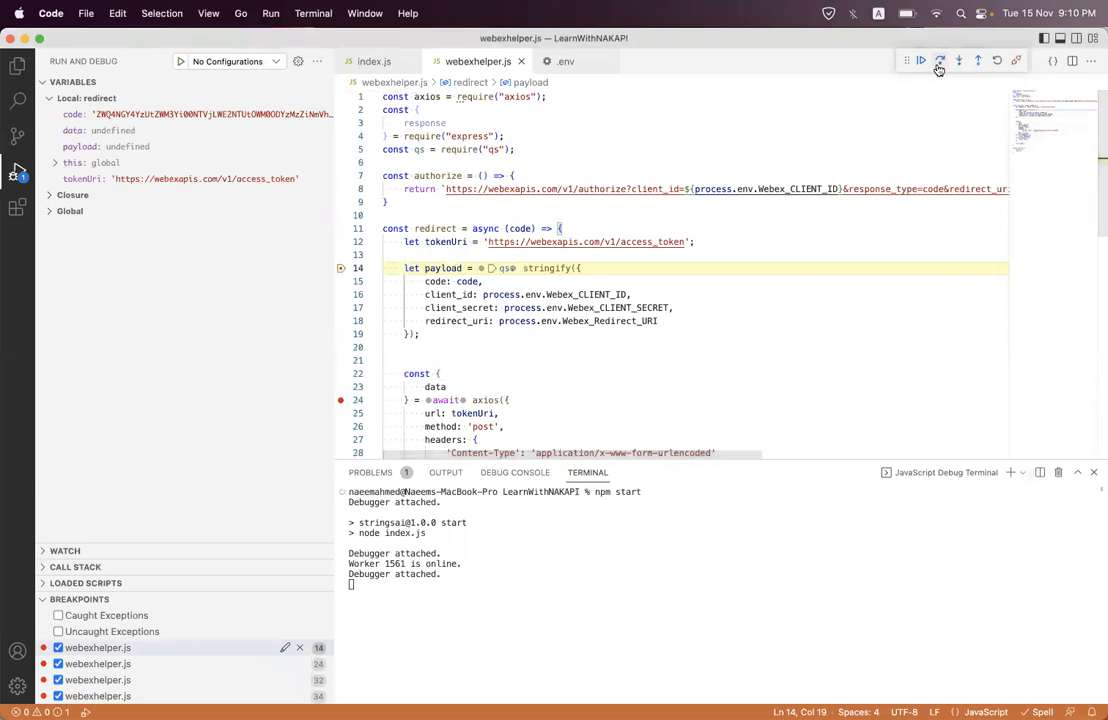
pyautogui.click(939, 62)
pyautogui.click(939, 62)
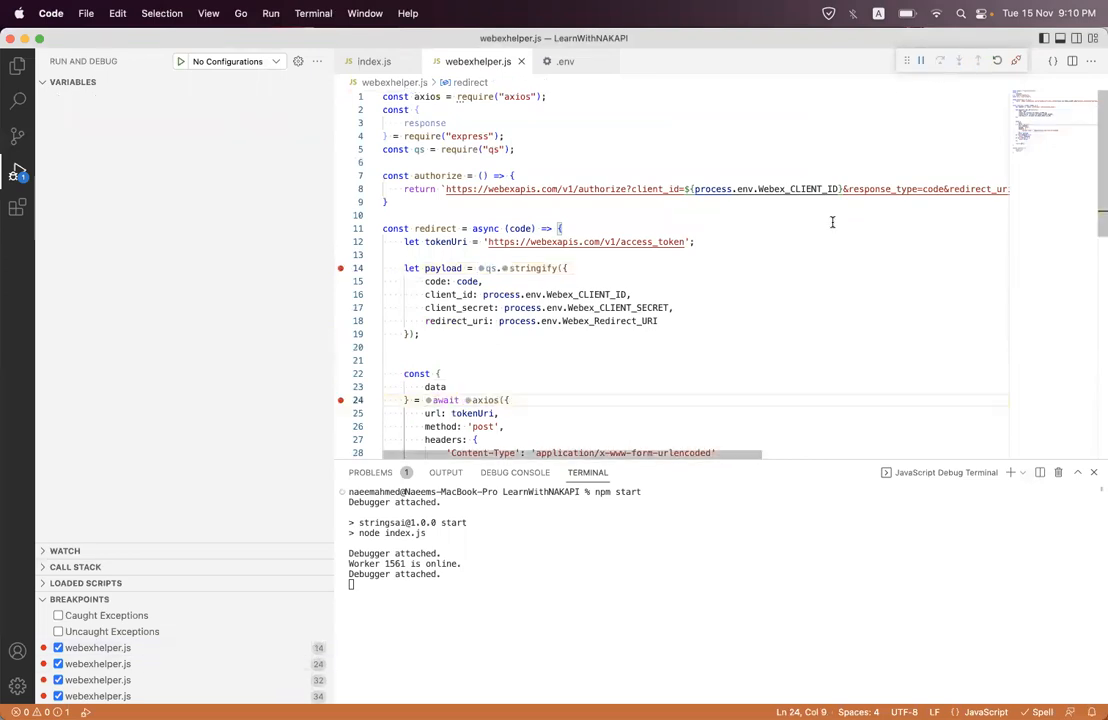
pyautogui.scroll(-5, 787, 300)
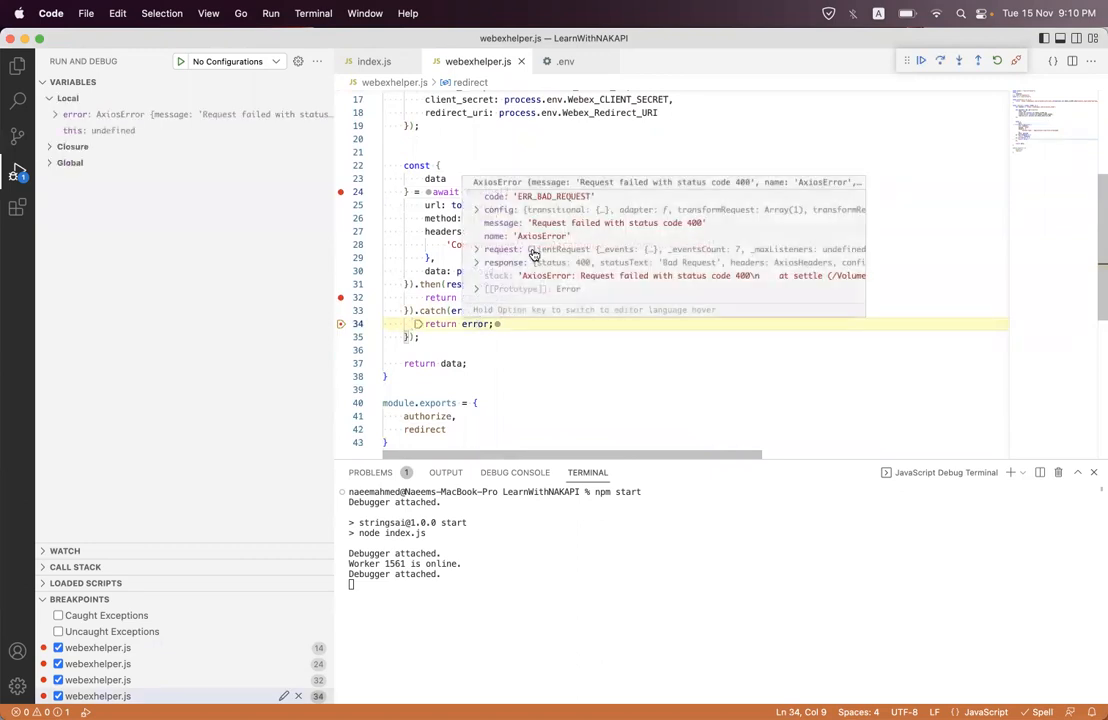
# Expand the error's response data to read the 400 'missing grant_type' message.
pyautogui.moveTo(476, 324)
pyautogui.click(479, 261)
pyautogui.click(485, 199)
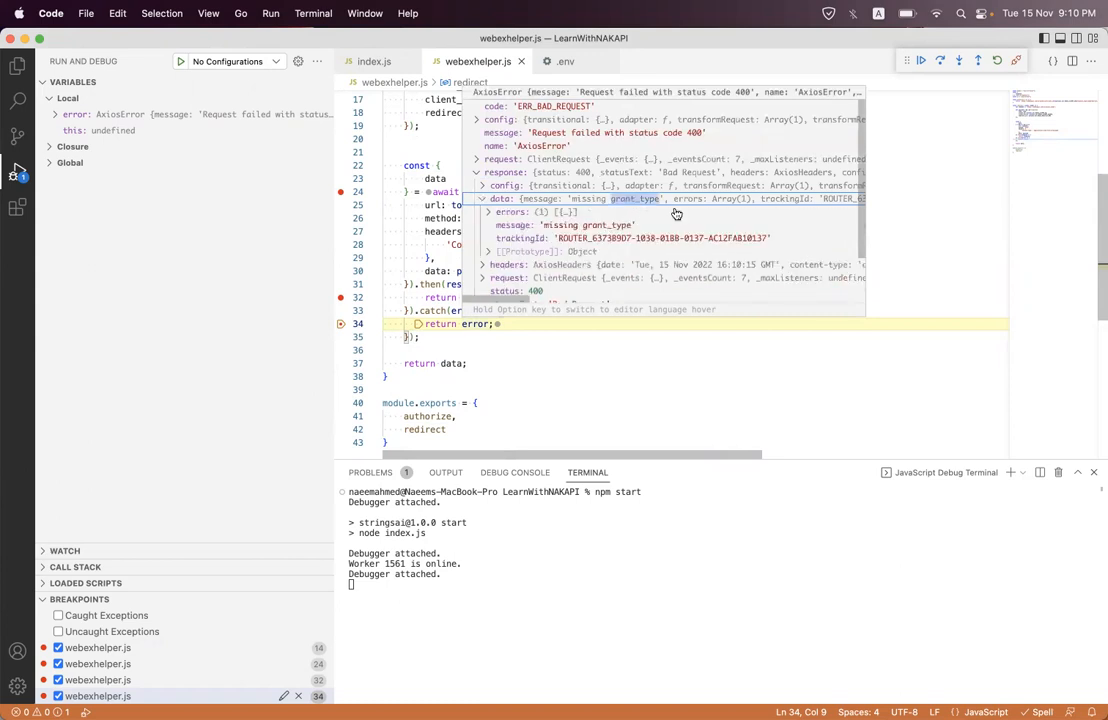
pyautogui.click(879, 228)
pyautogui.scroll(3, 540, 175)
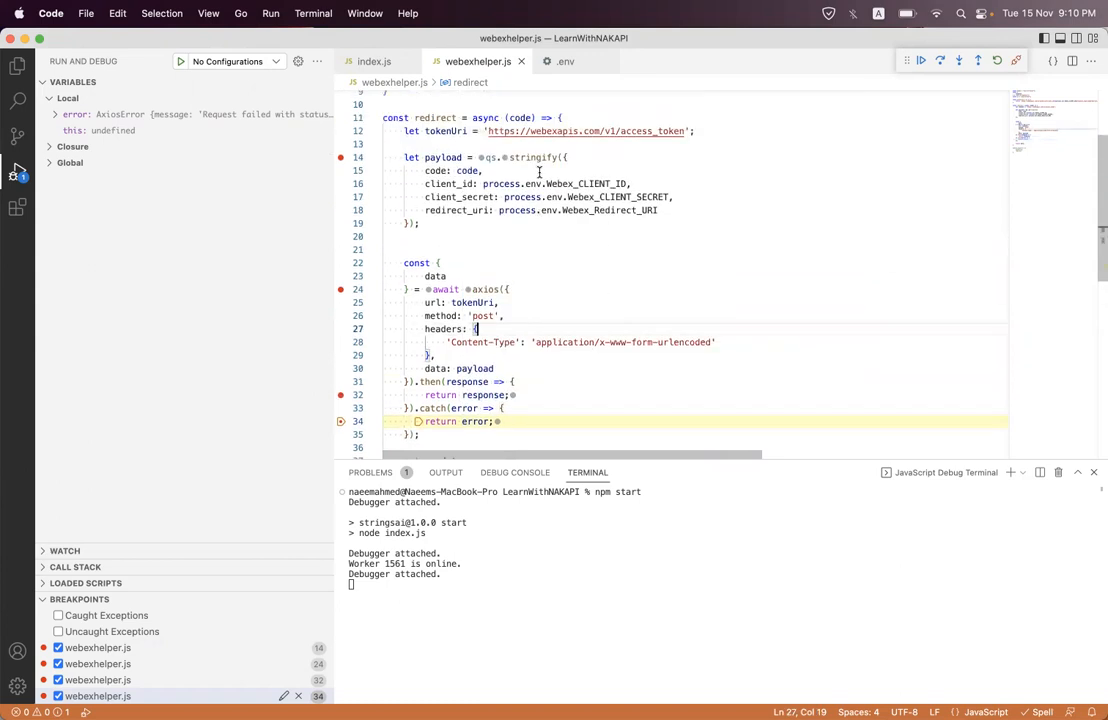
pyautogui.scroll(3, 539, 172)
# Add grant_type:'authorization_code' under code in the payload and save the file.
pyautogui.click(513, 247)
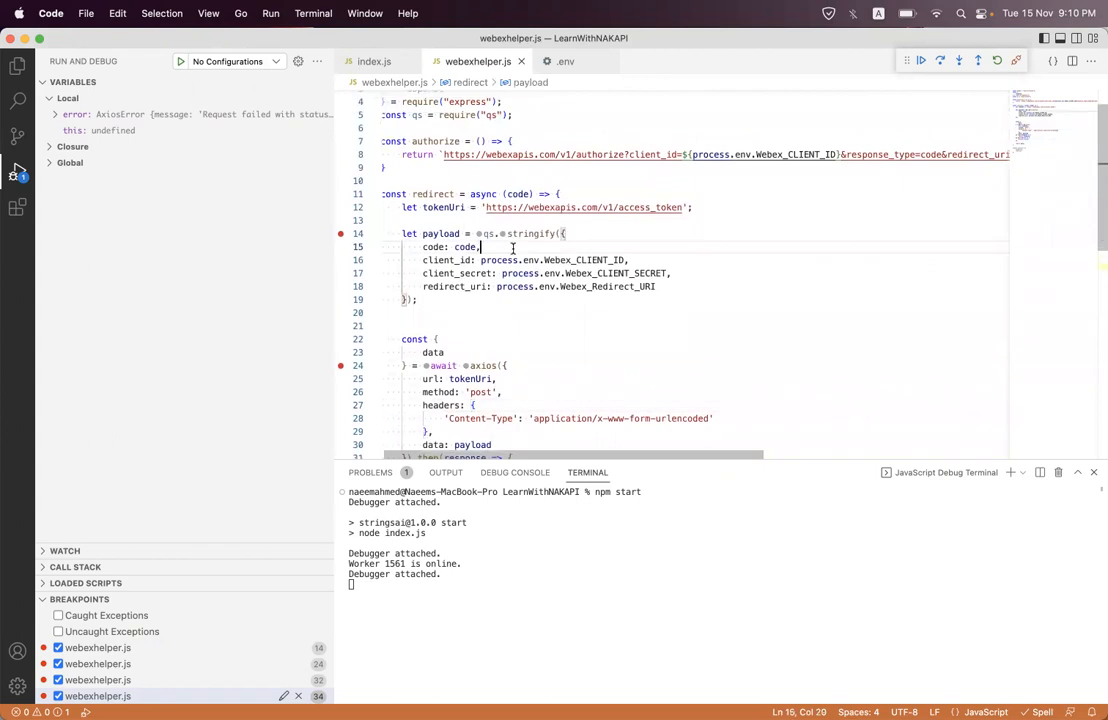
pyautogui.press('Return')
pyautogui.write('grant')
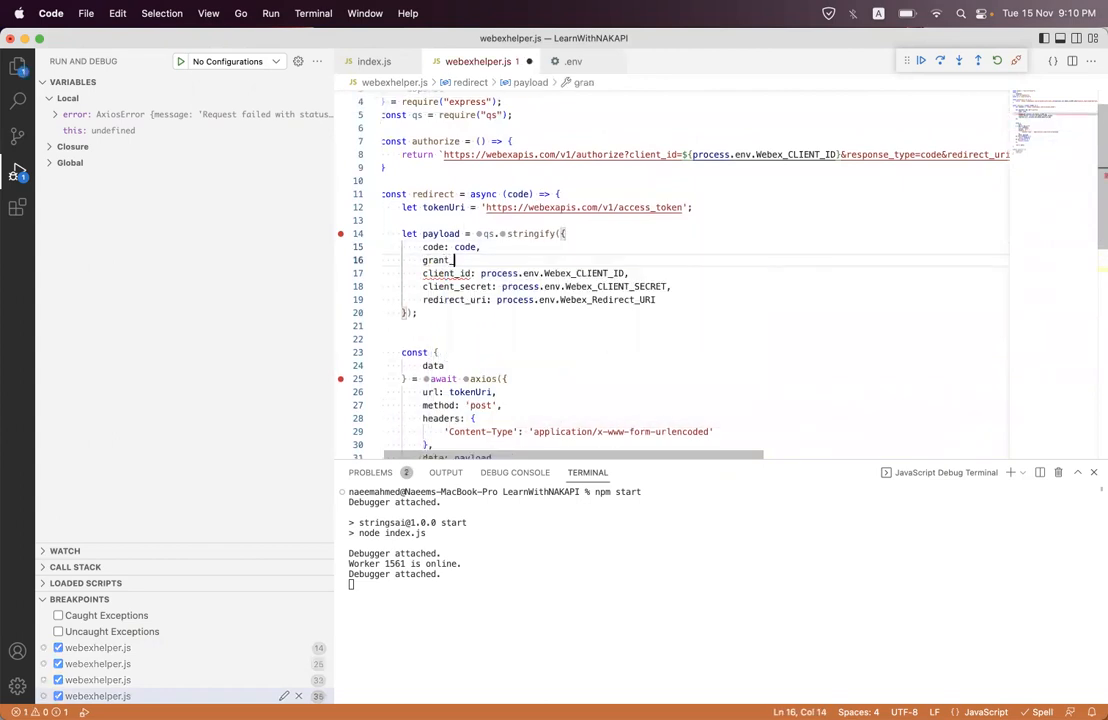
pyautogui.write("_type:'author")
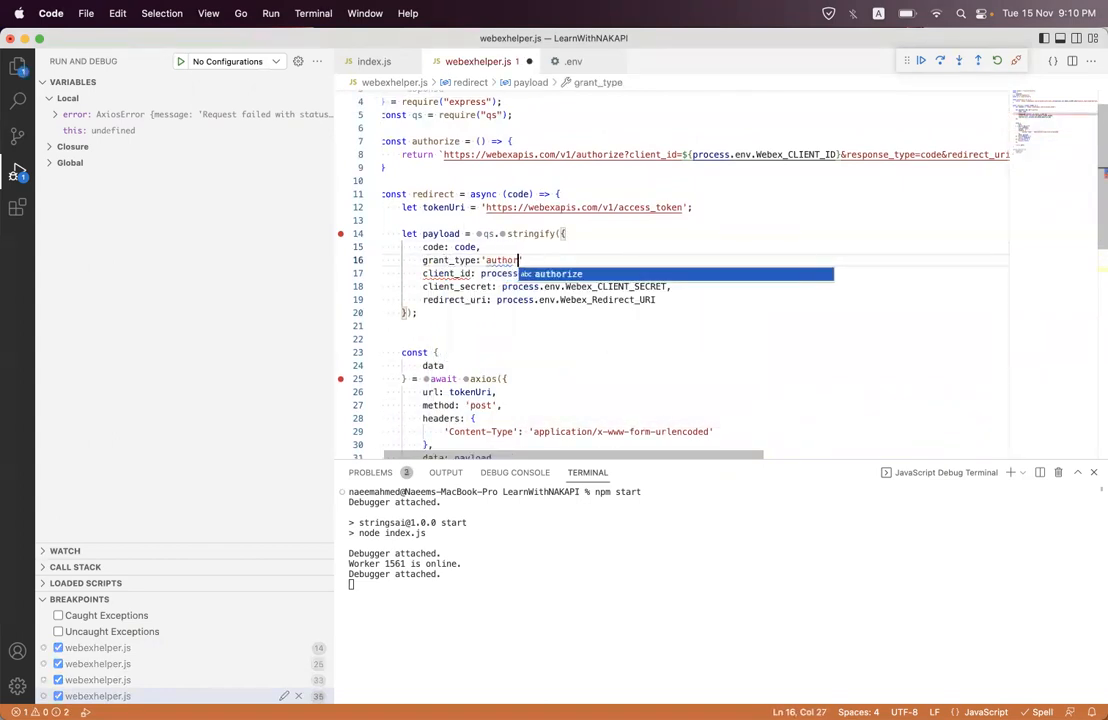
pyautogui.write("ization_code',")
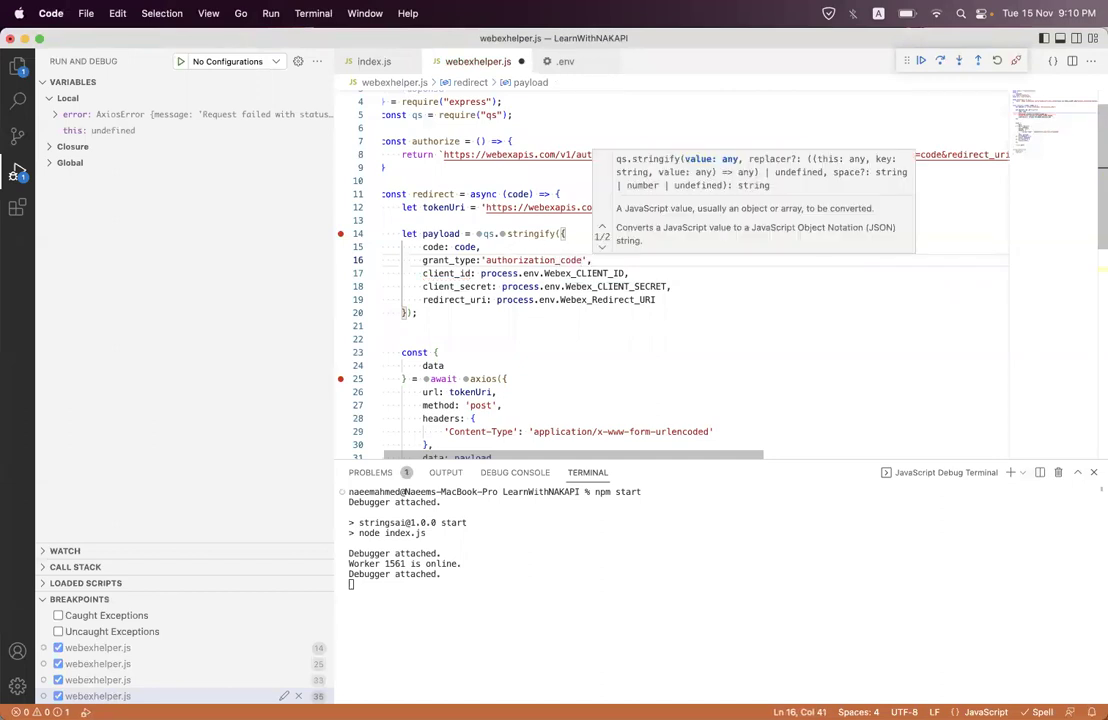
pyautogui.press('super+a')
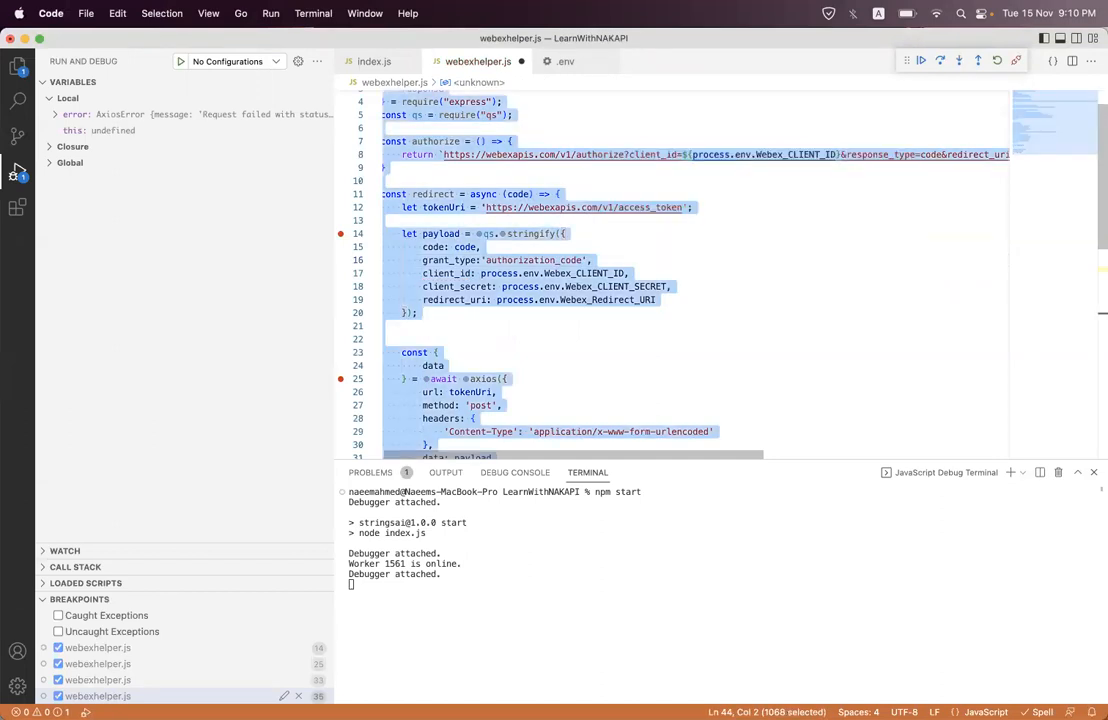
pyautogui.press('super+s')
pyautogui.click(601, 261)
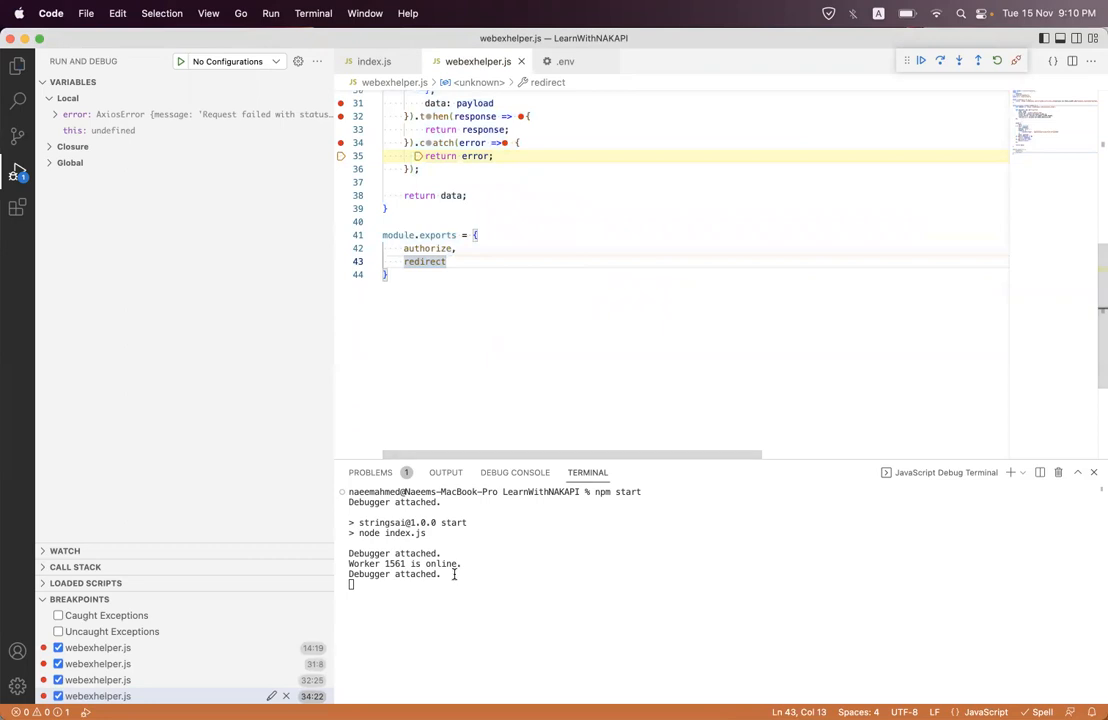
# Stop the app, clear the terminal and rerun npm start under the debugger.
pyautogui.hotkey('ctrl', 'c')
pyautogui.press('super+k')
pyautogui.write('npm')
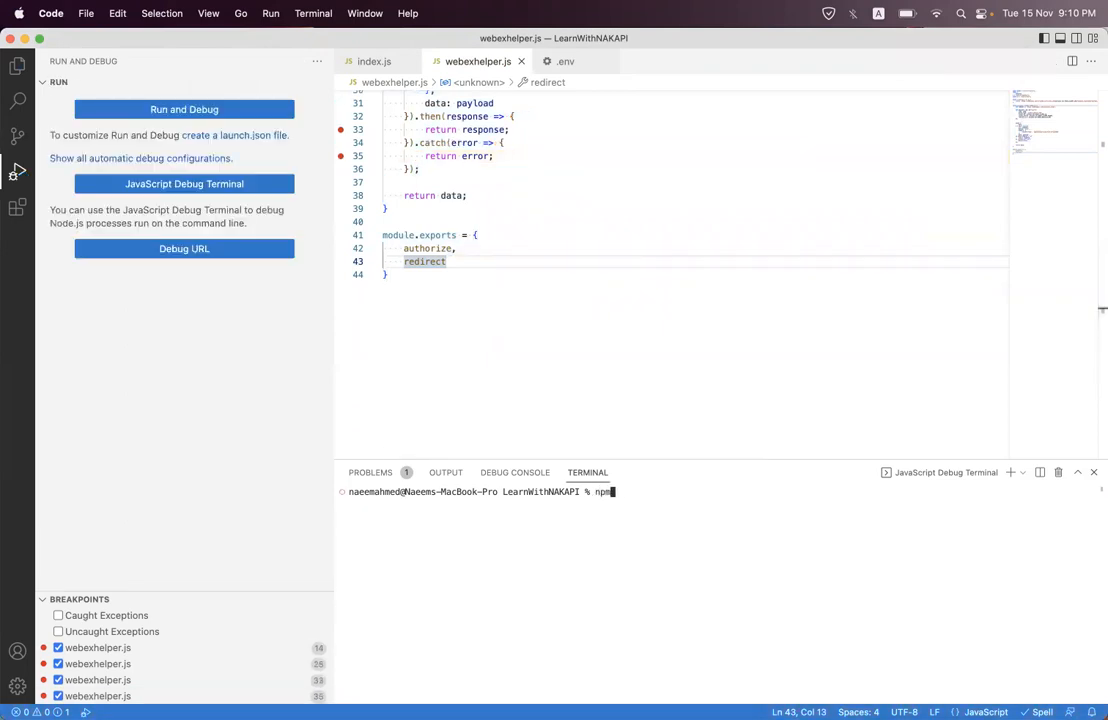
pyautogui.write('start')
pyautogui.press('Return')
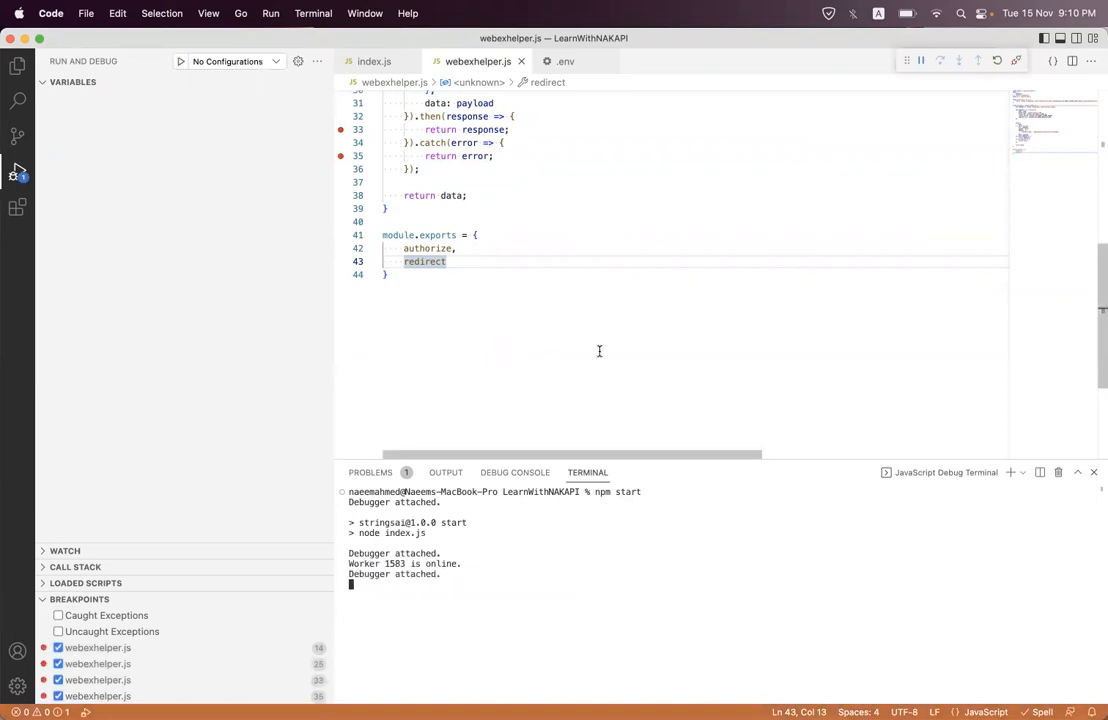
pyautogui.scroll(5, 599, 351)
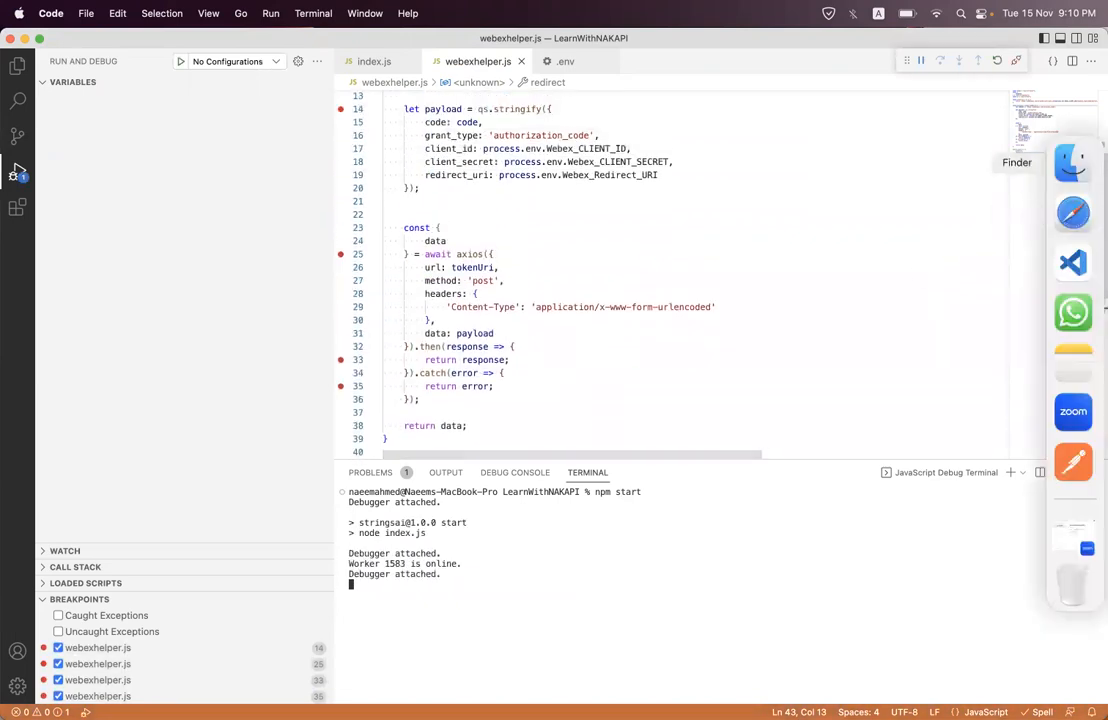
# Reload the localhost:4000 redirect URL in Safari, then return to Visual Studio Code.
pyautogui.click(1073, 212)
pyautogui.click(686, 46)
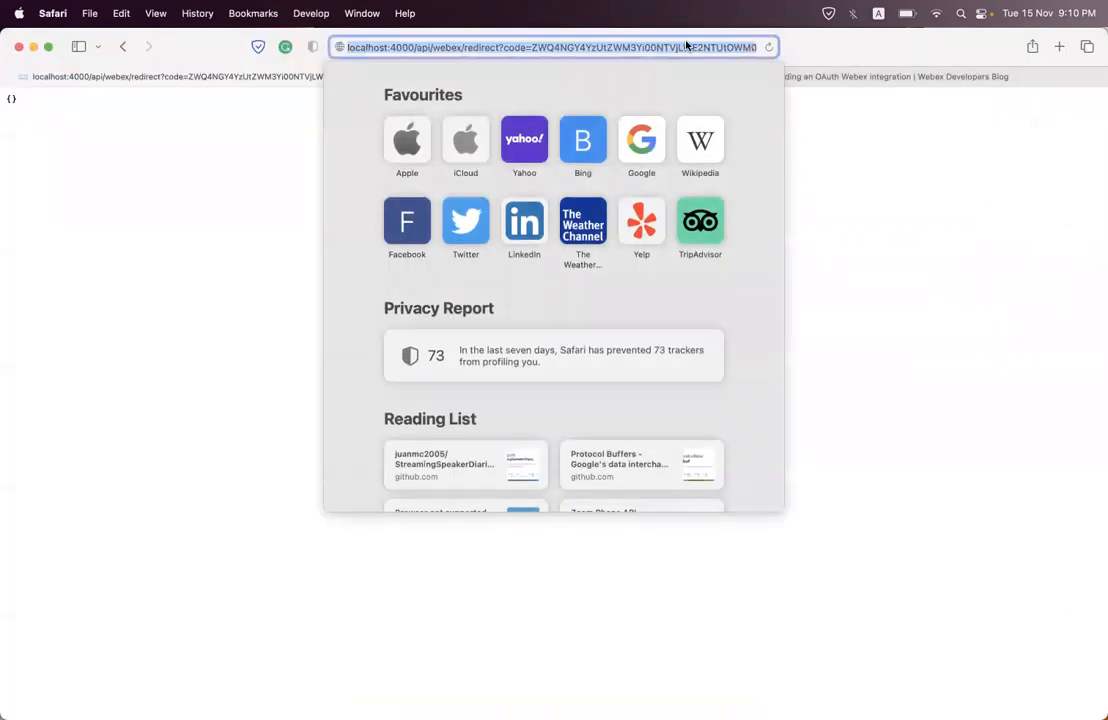
pyautogui.write('localhost:40')
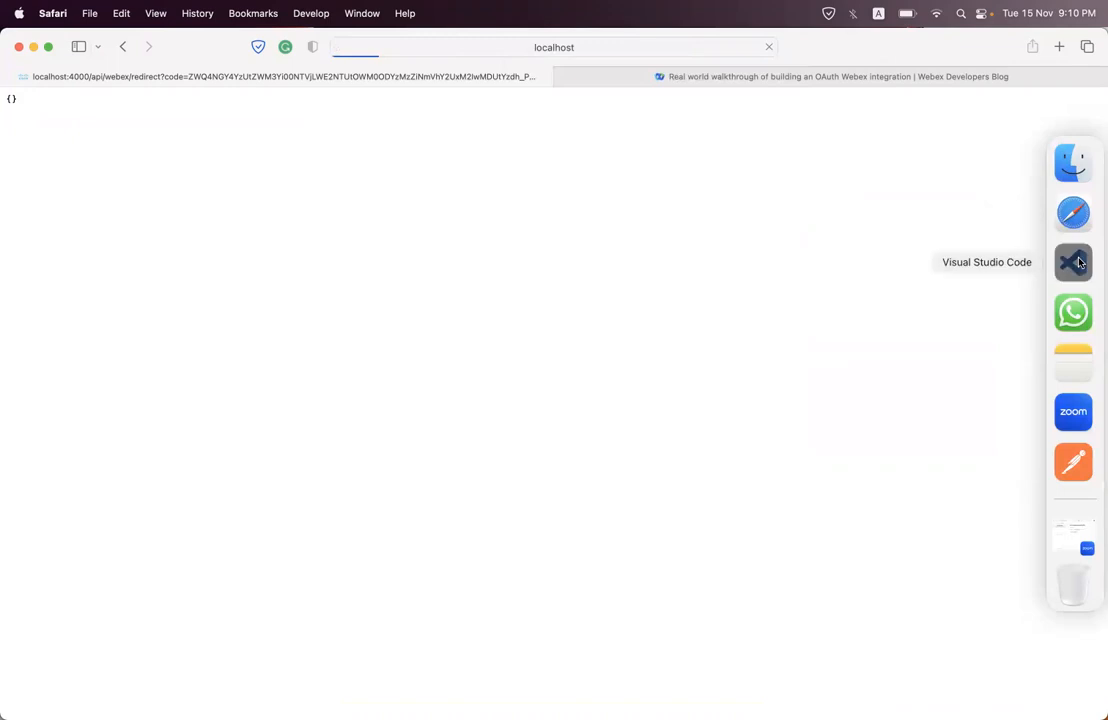
pyautogui.click(1073, 262)
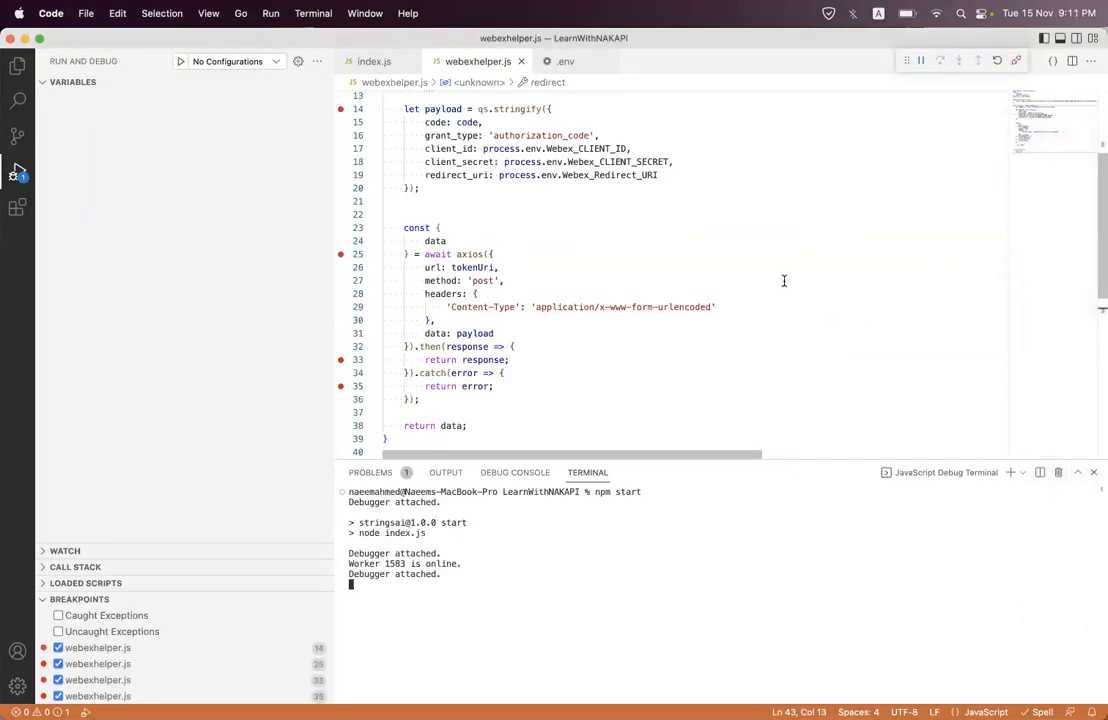
pyautogui.scroll(2, 784, 281)
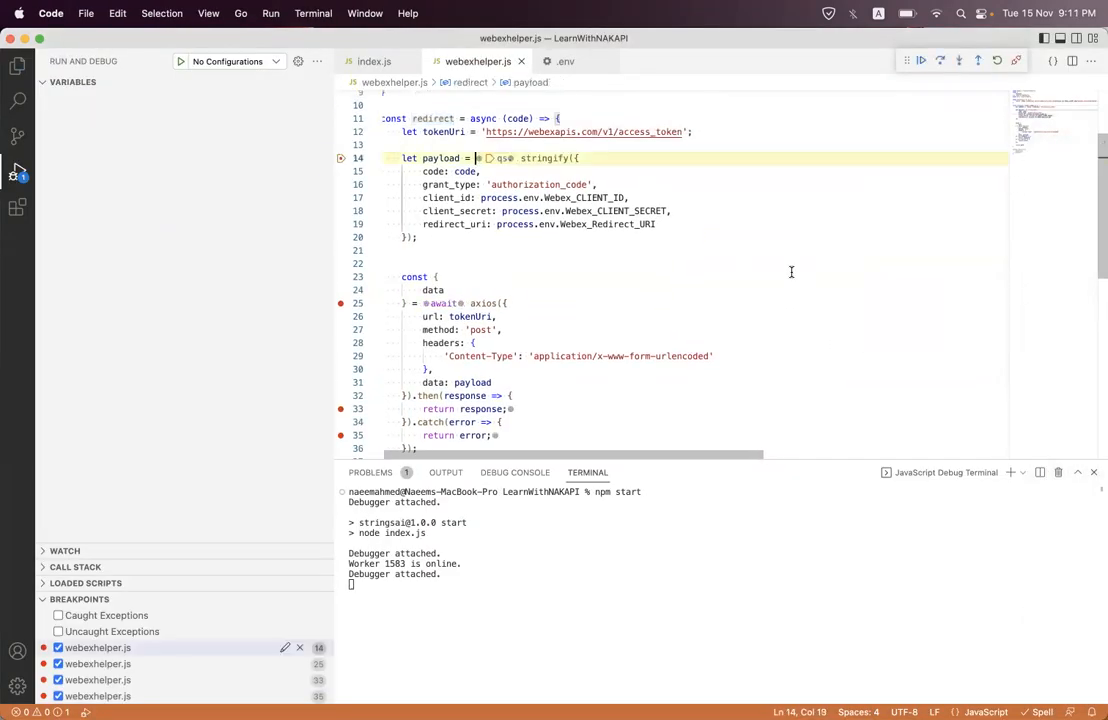
# Step over to the token request, continue to the breakpoint and expand the response data showing status 200.
pyautogui.click(941, 62)
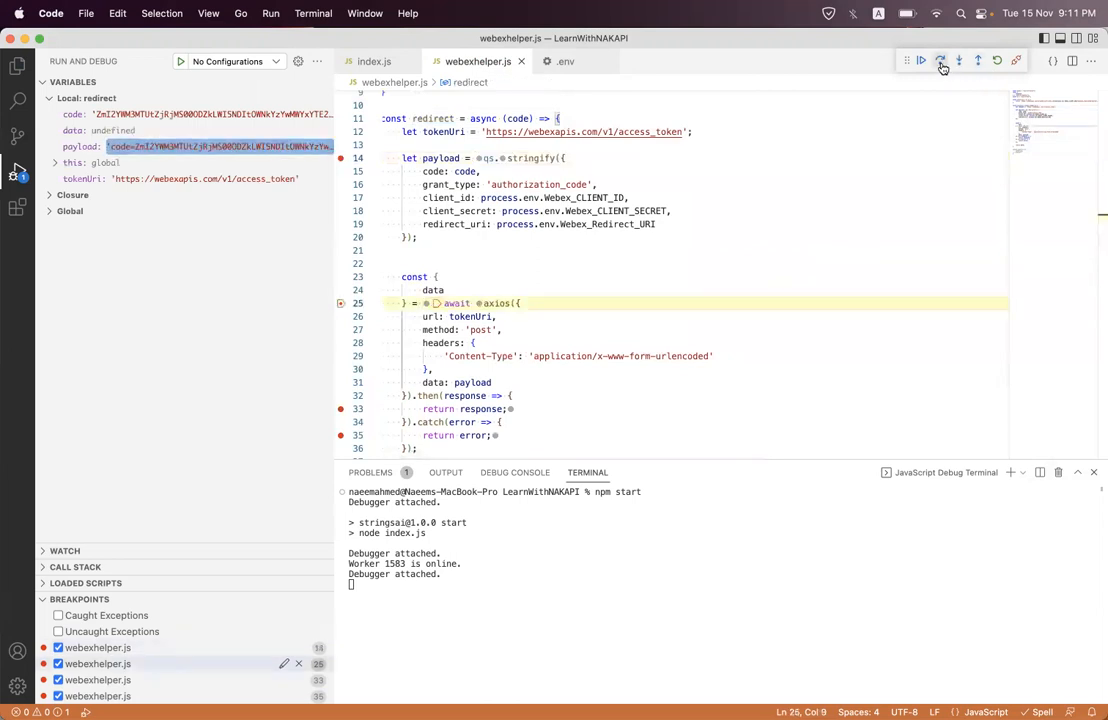
pyautogui.click(941, 62)
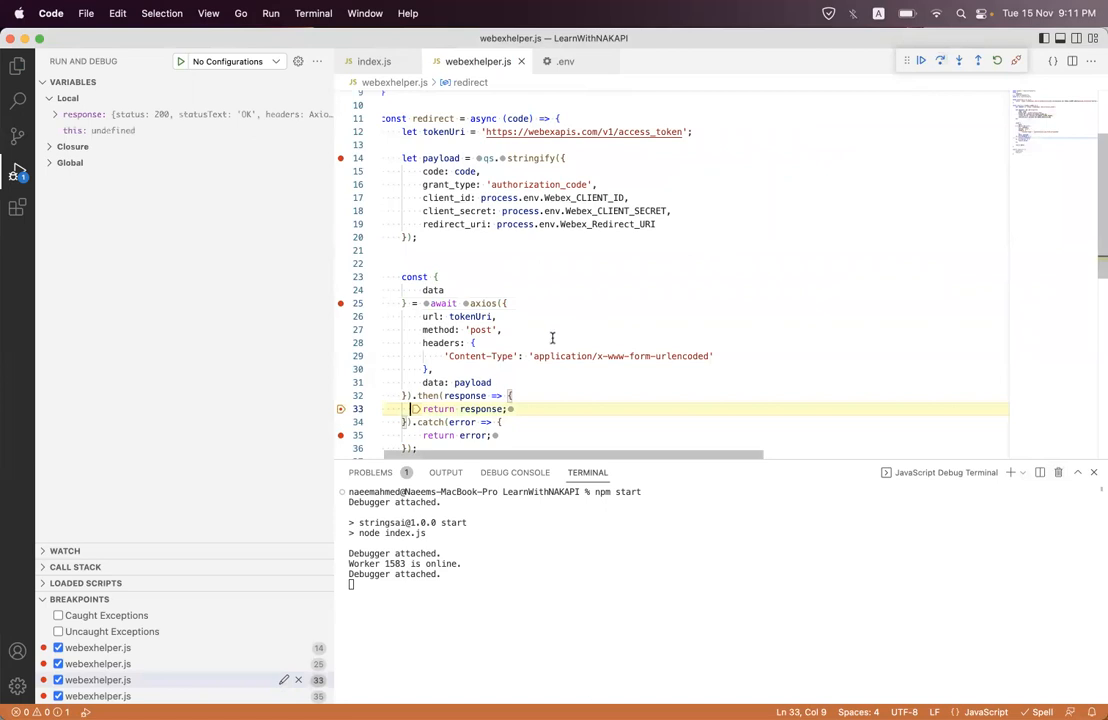
pyautogui.moveTo(483, 409)
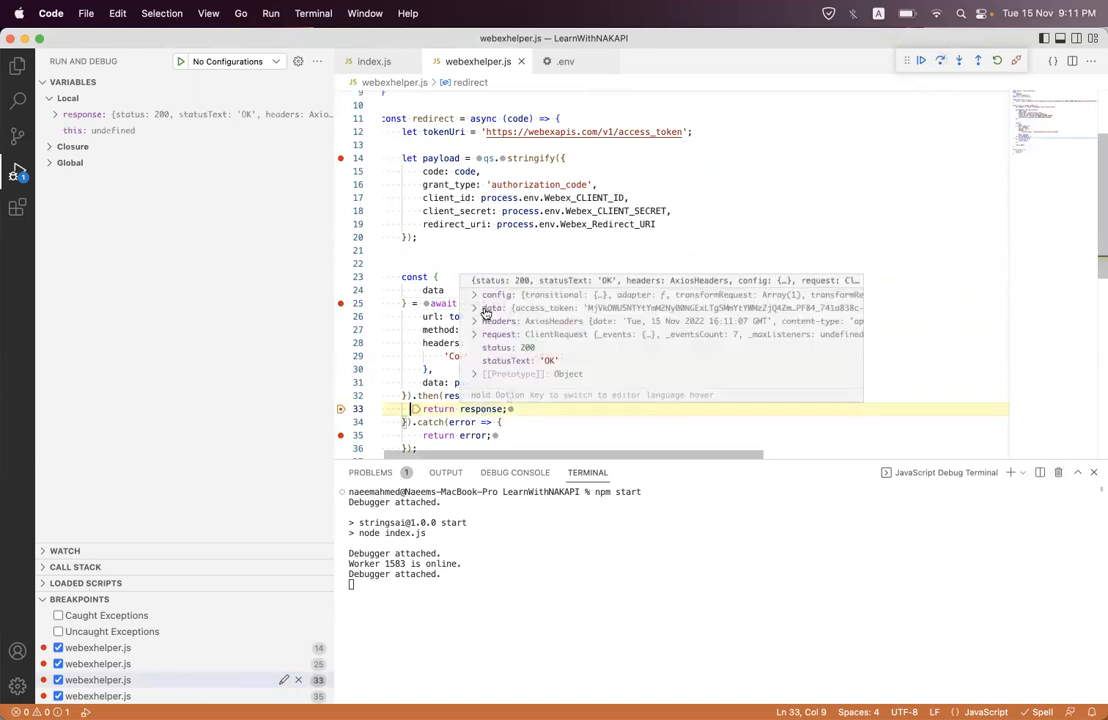
pyautogui.click(416, 269)
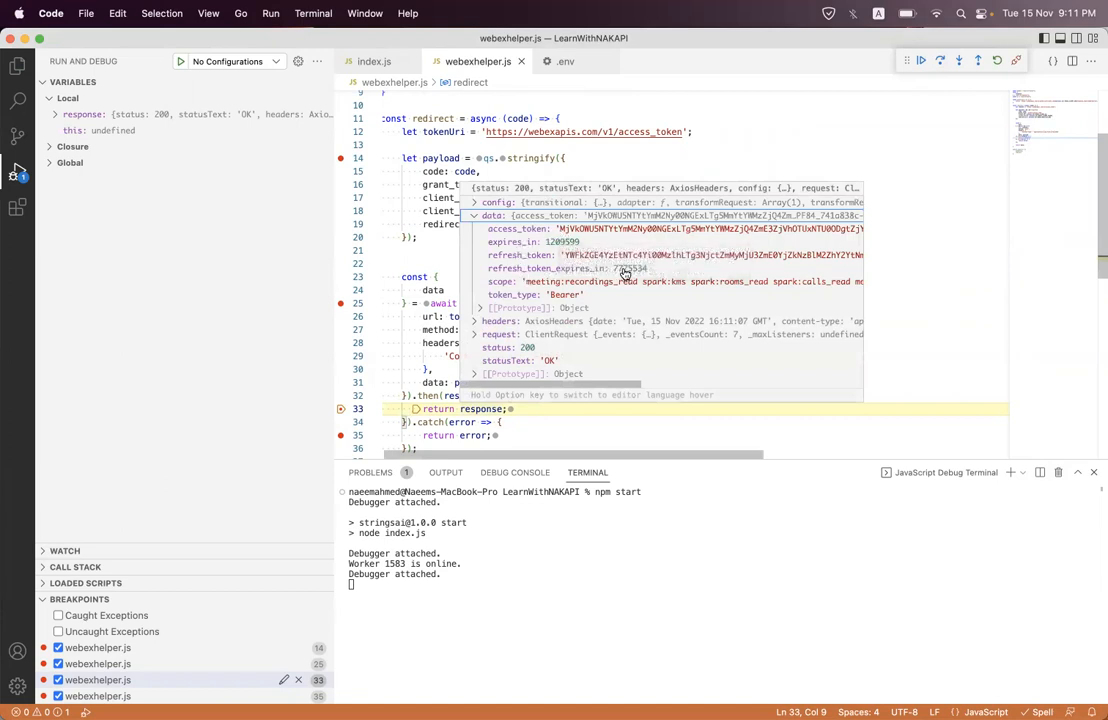
# Inspect the refresh_token_expires_in value and the scope field in the returned token data.
pyautogui.doubleClick(624, 270)
pyautogui.doubleClick(501, 283)
pyautogui.click(804, 13)
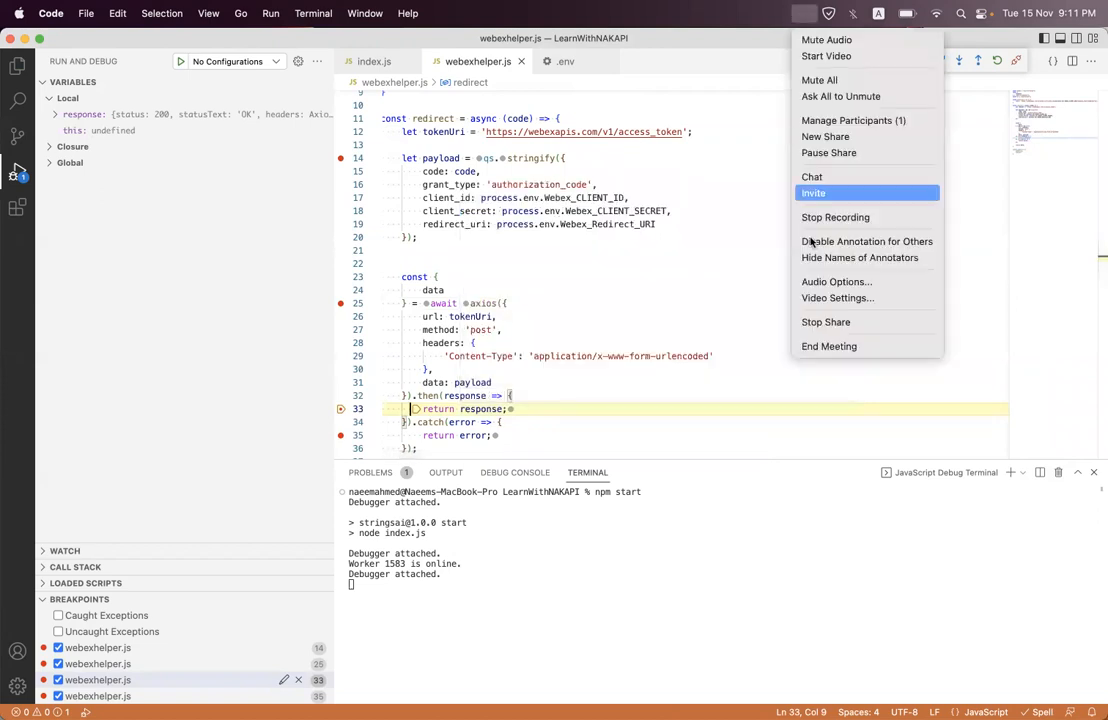